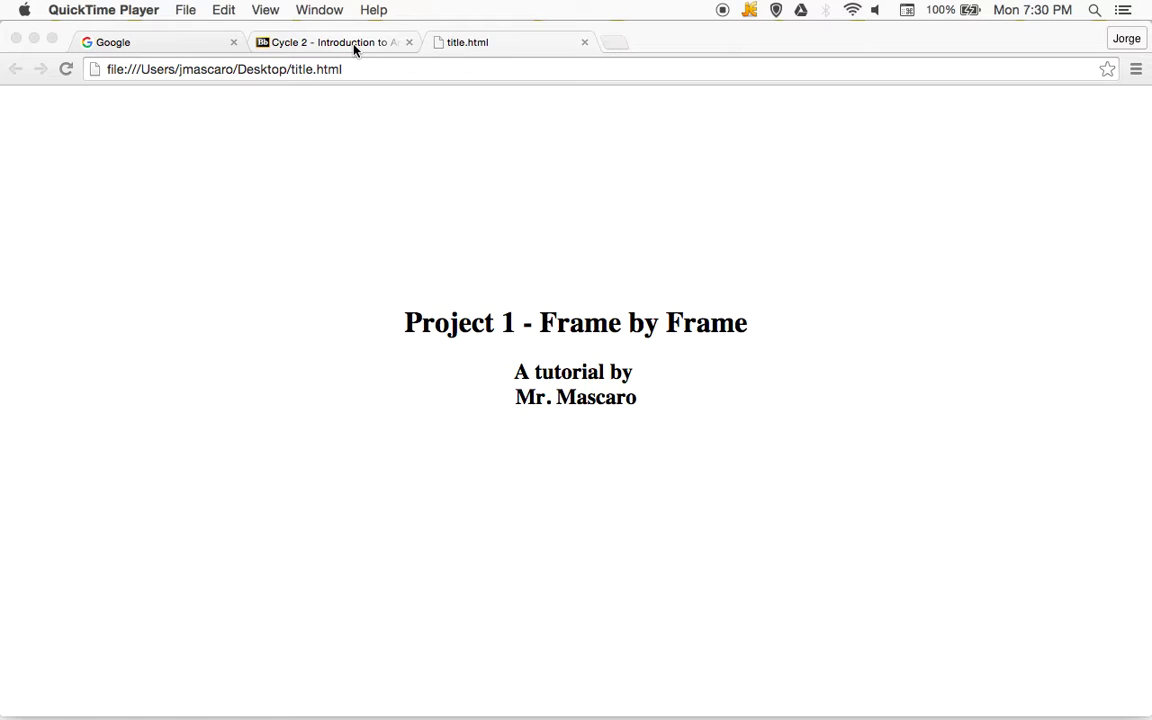
Step: Open the Blackboard 'Cycle 2 - Introduction to Animation' tab in Chrome
click(355, 42)
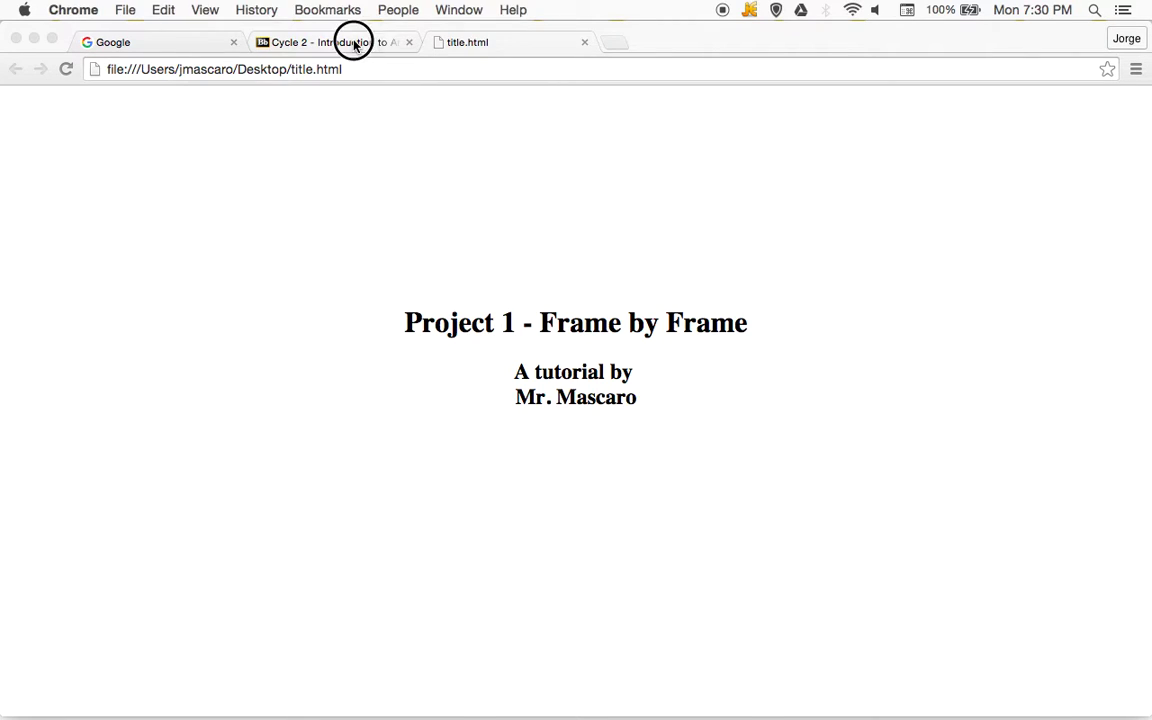
click(392, 295)
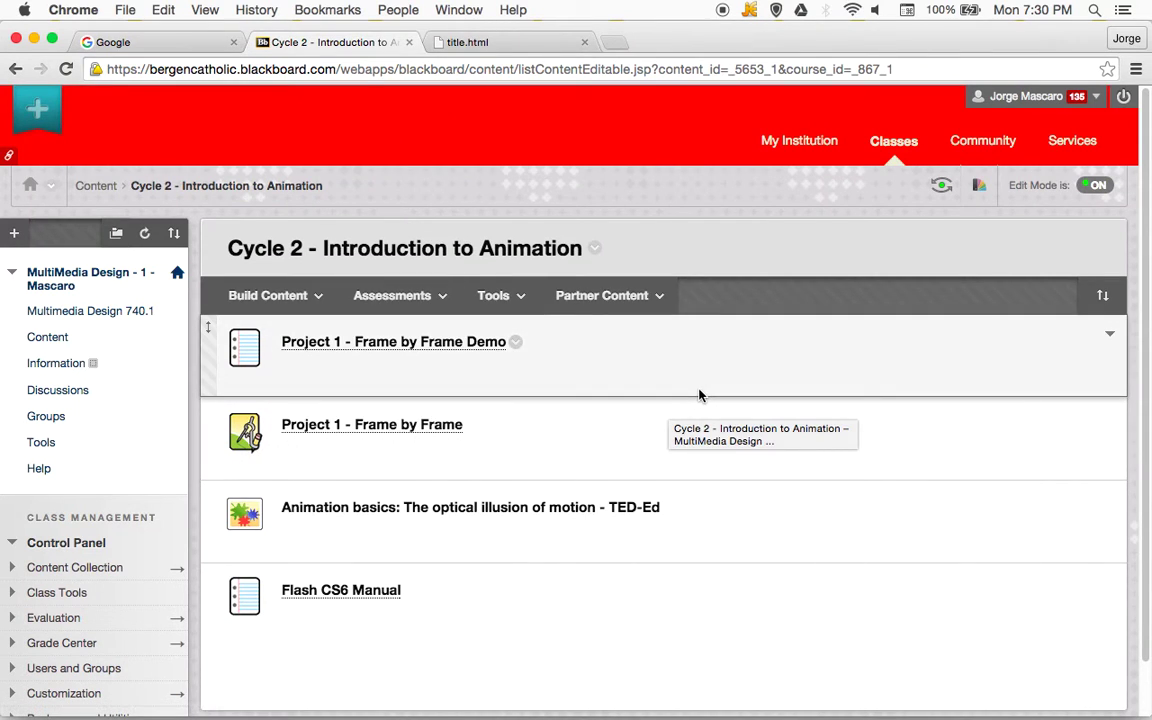
click(451, 345)
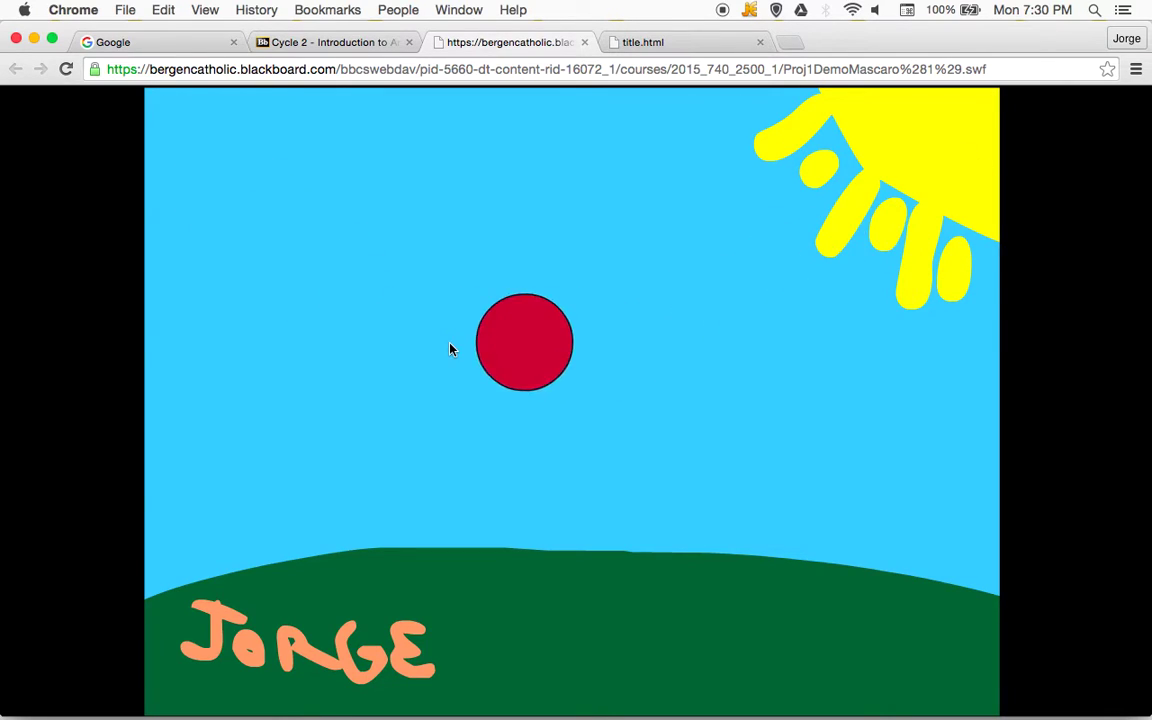
click(584, 42)
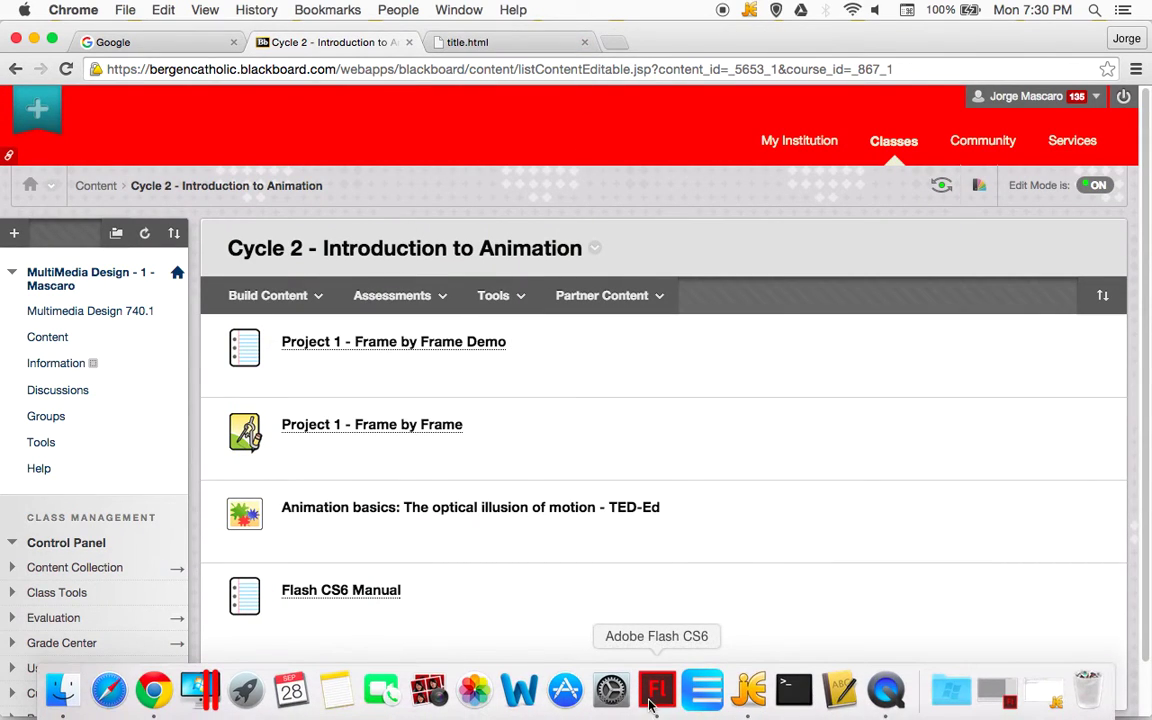
Step: Bring Flash CS6 forward and create a new ActionScript 3.0 document (550 x 400, 24 fps)
click(649, 706)
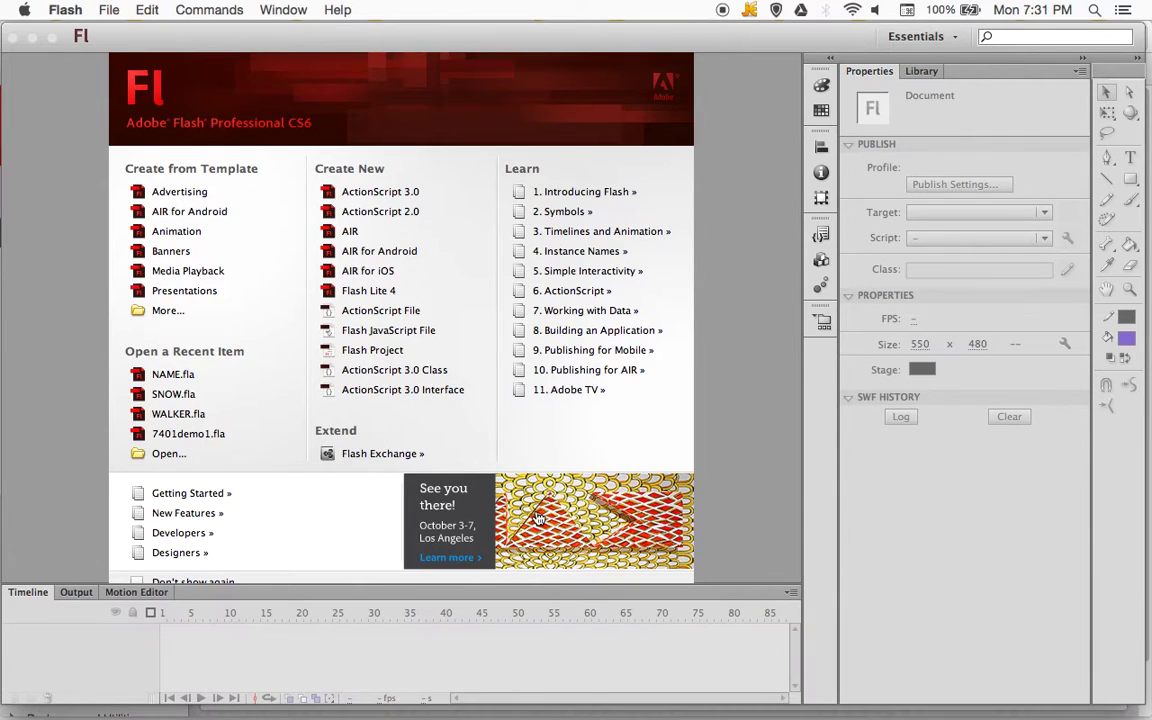
click(397, 198)
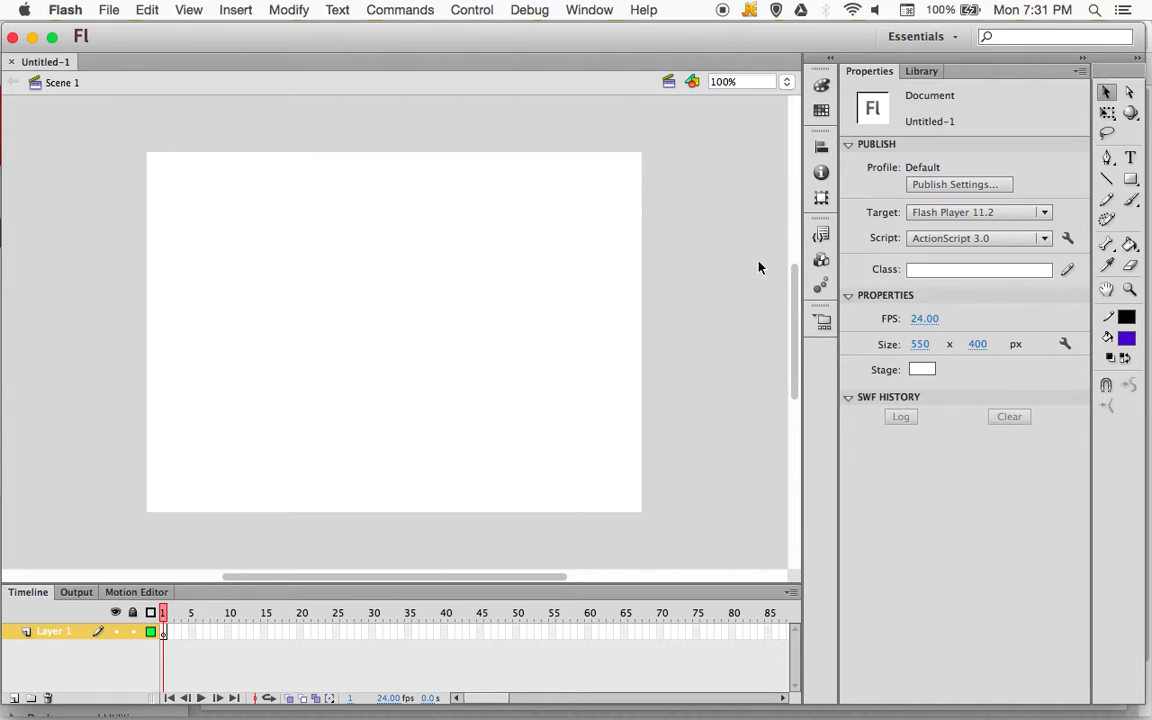
Step: Set the stage magnification to 125%
click(764, 81)
double_click(764, 81)
text(125)
key(Return)
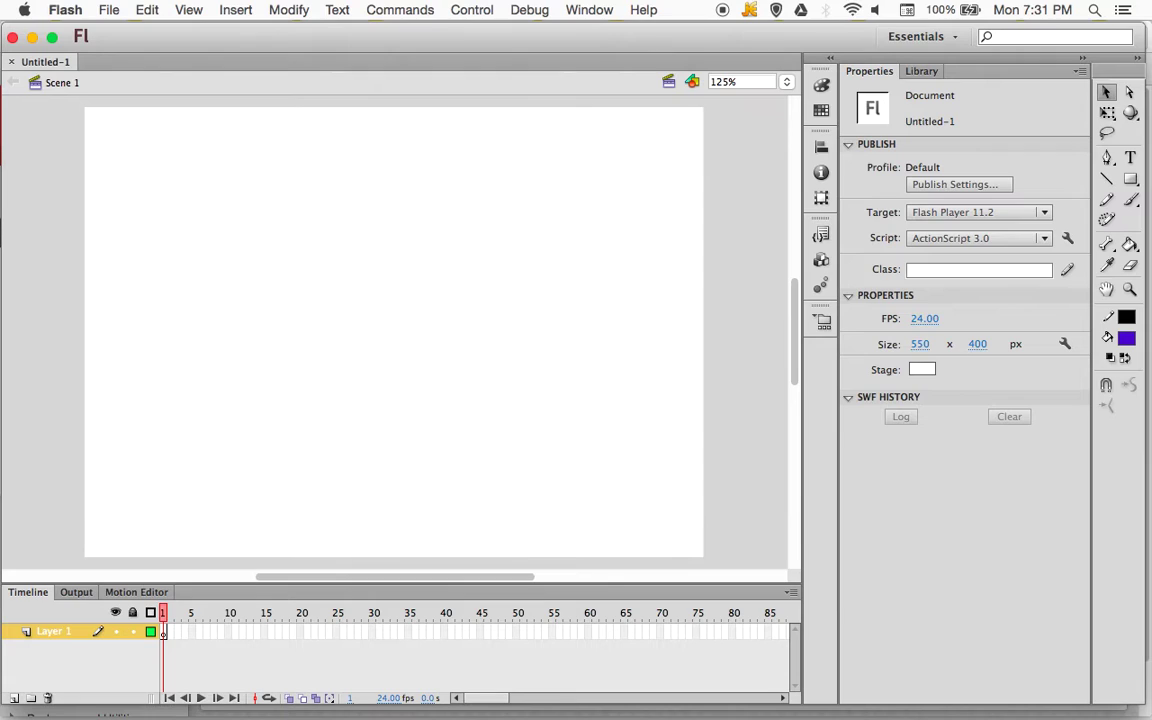
Step: Switch to the Oval Tool and set its fill colour to red
click(1131, 181)
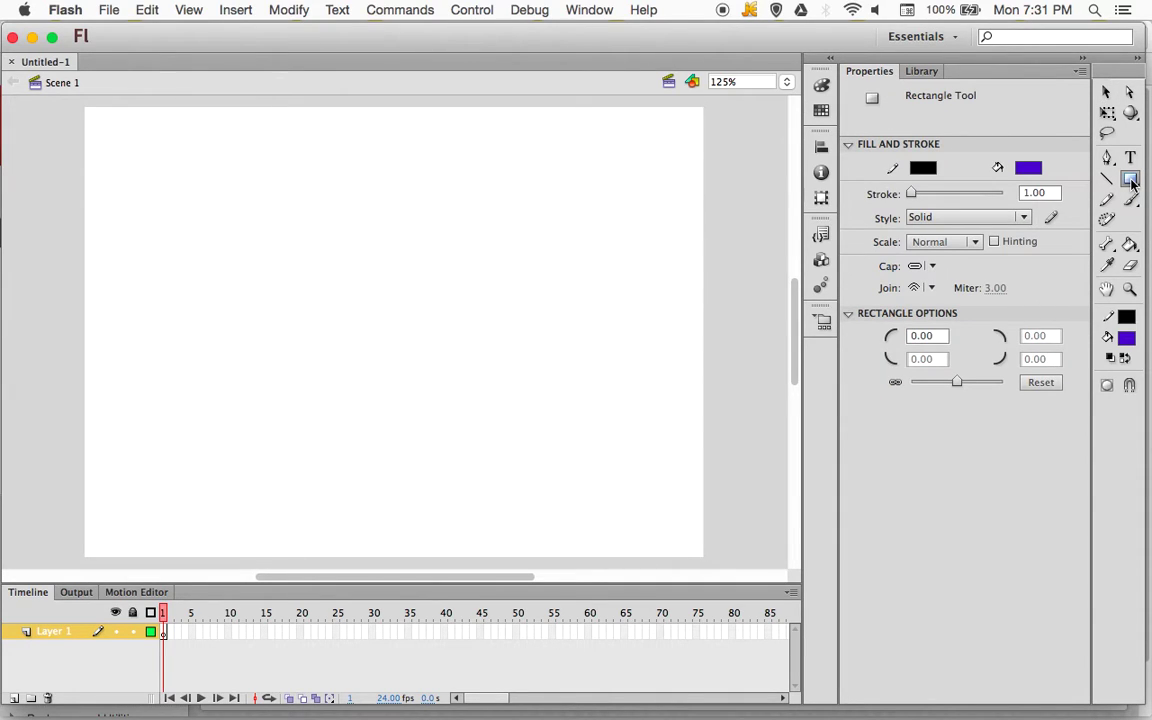
click(1131, 181)
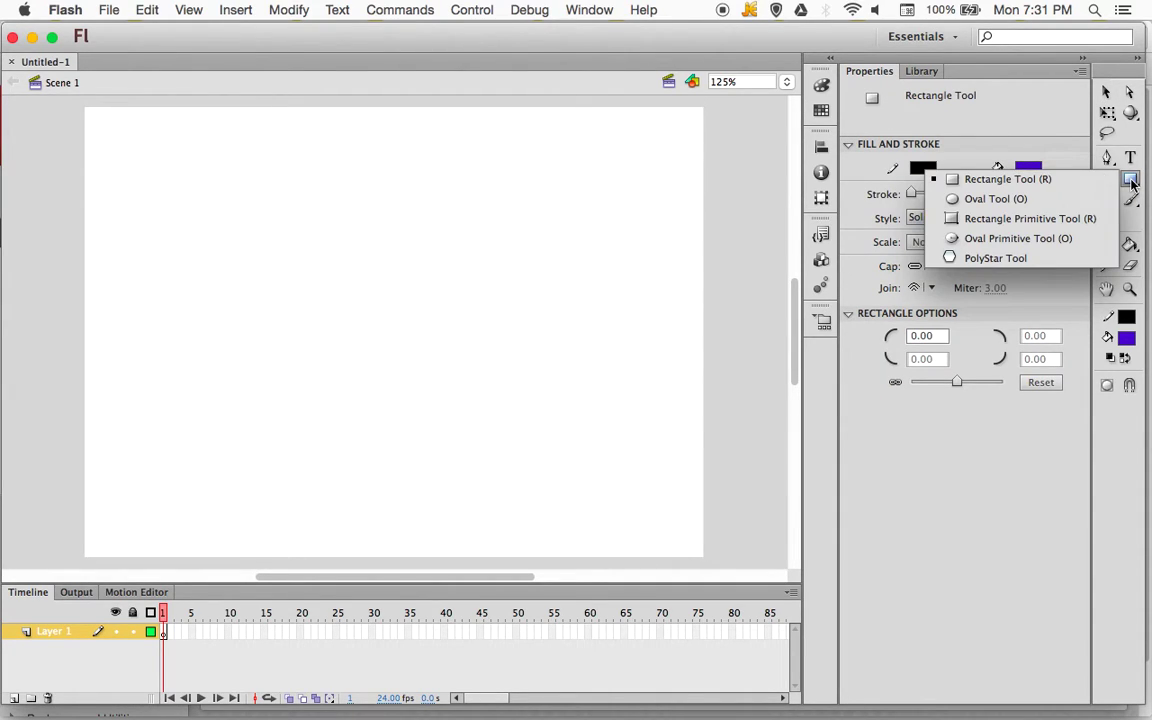
click(1017, 201)
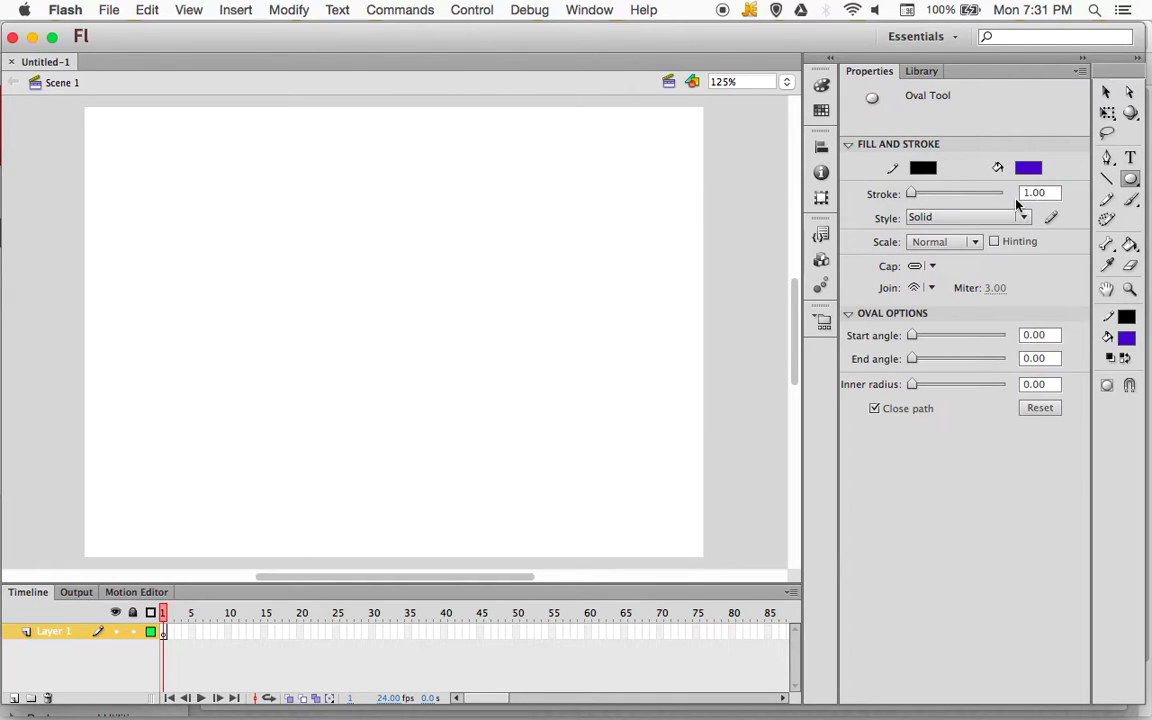
click(1127, 340)
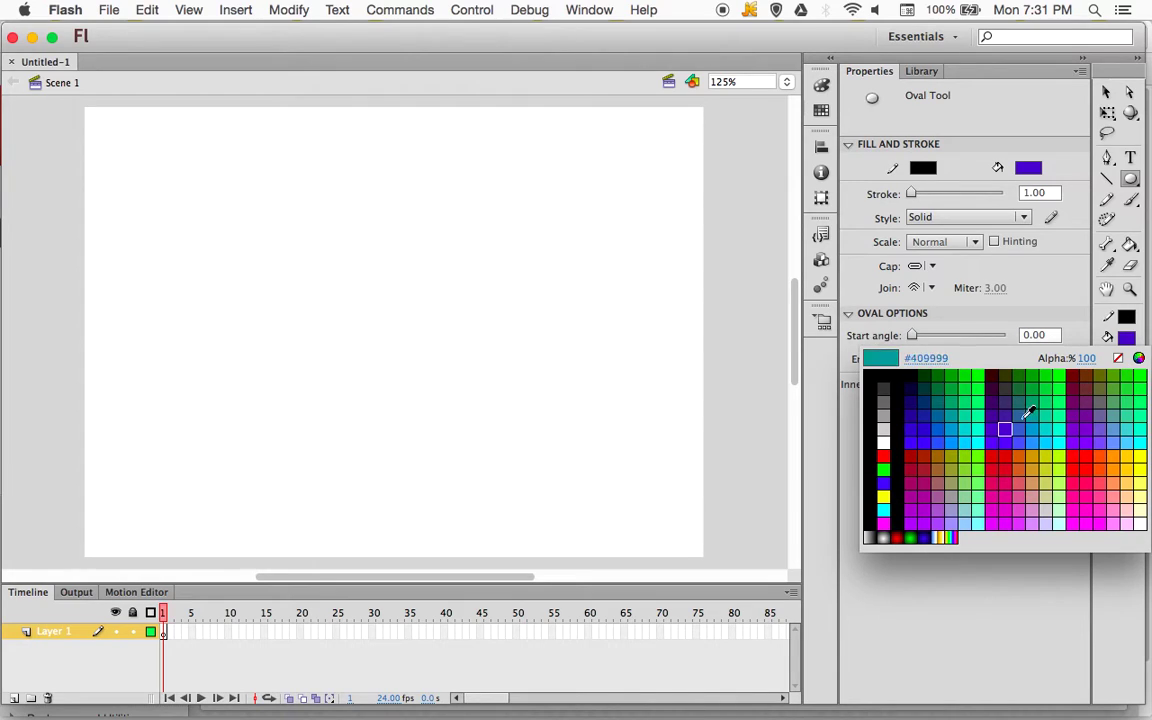
click(888, 454)
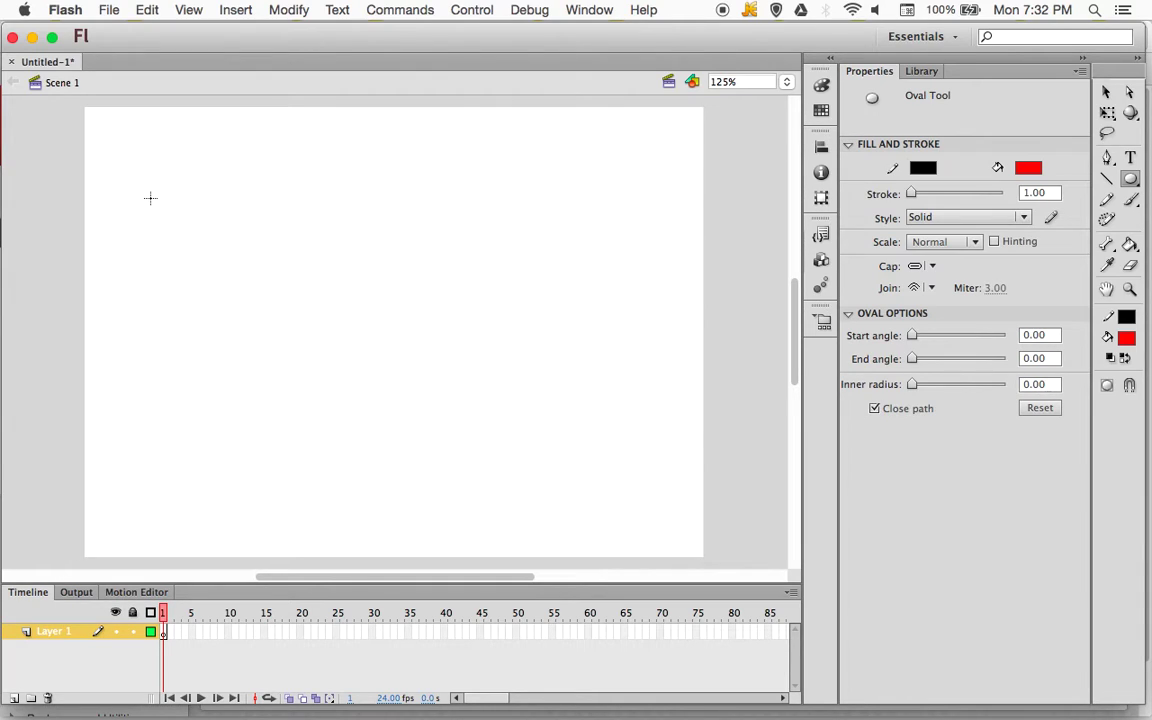
Step: Drag out a red, black-outlined circle near the stage's top left
drag(150, 198, 222, 281)
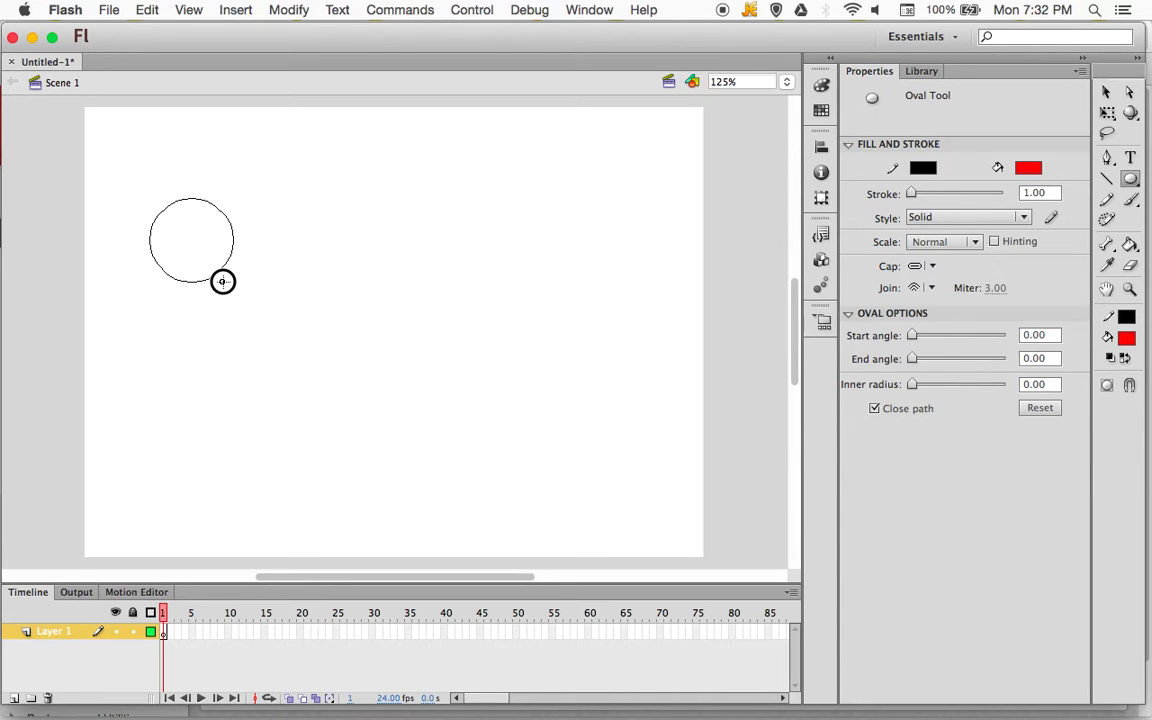
drag(222, 281, 223, 281)
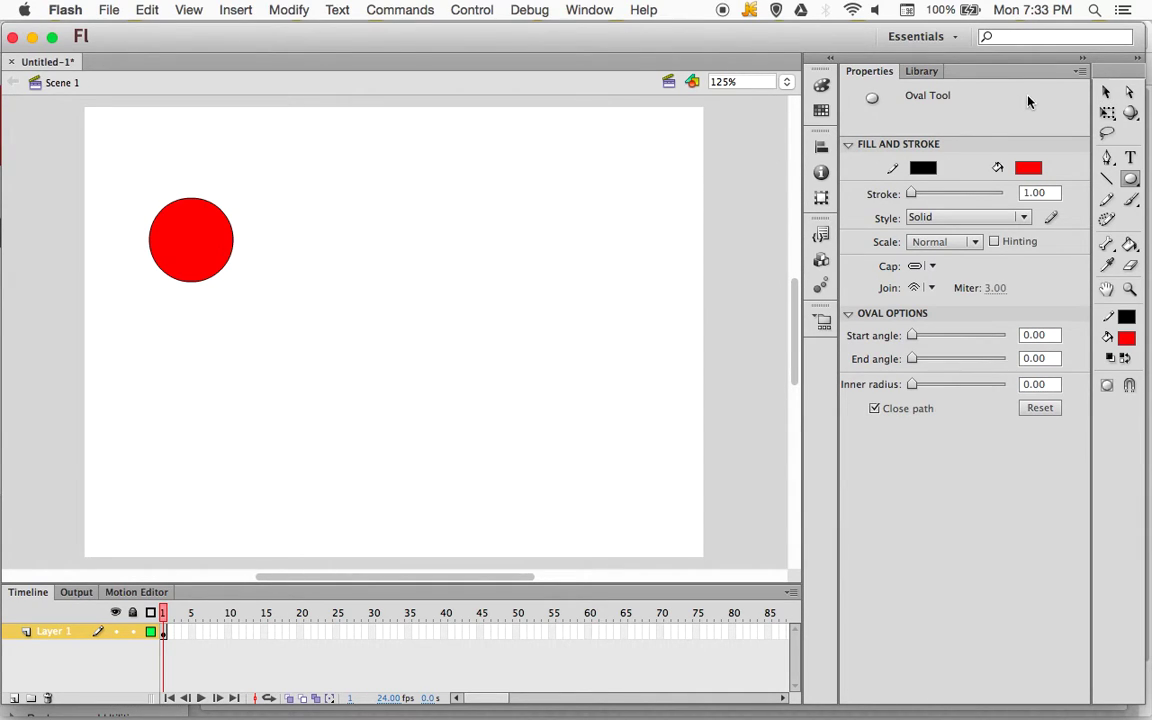
Step: With the Selection Tool, move the whole circle closer to the top-left corner and deselect it
click(1106, 92)
drag(110, 175, 371, 370)
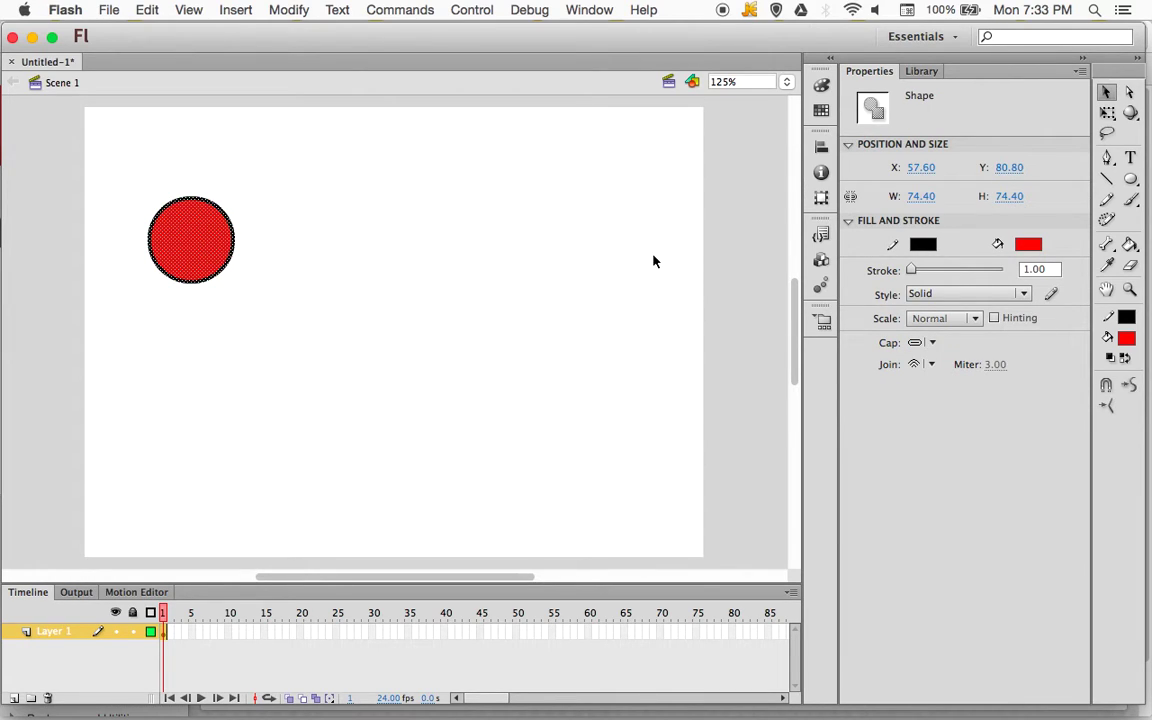
drag(64, 162, 284, 303)
drag(212, 247, 168, 200)
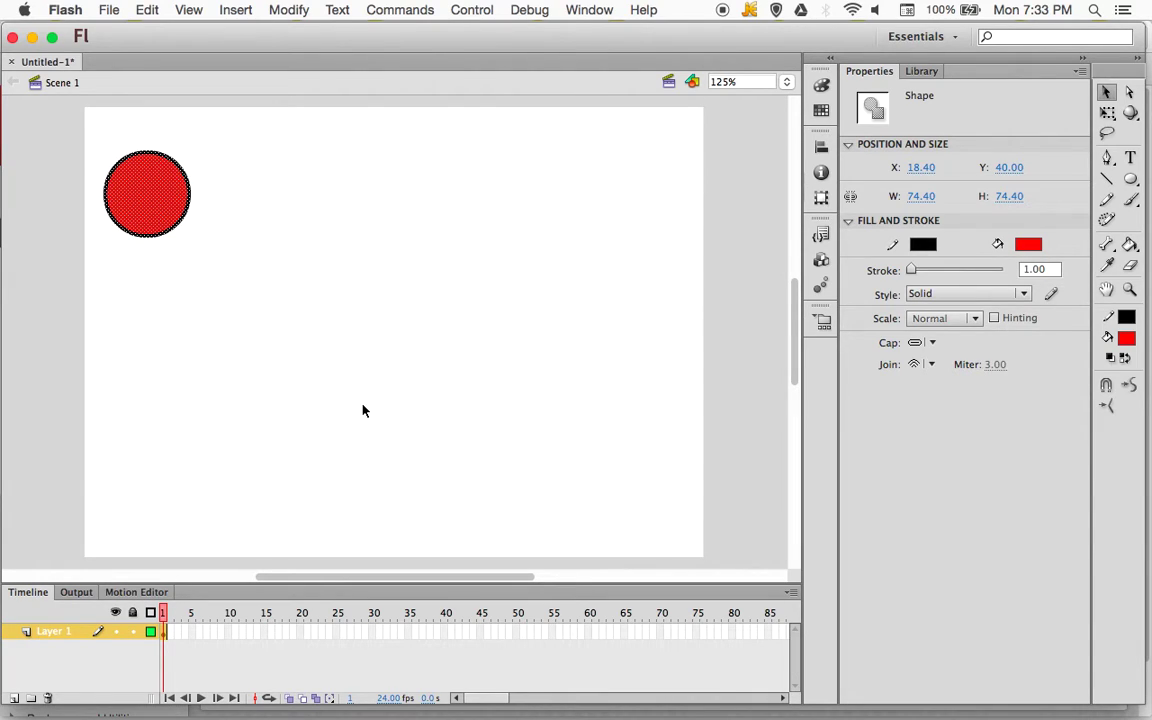
click(259, 314)
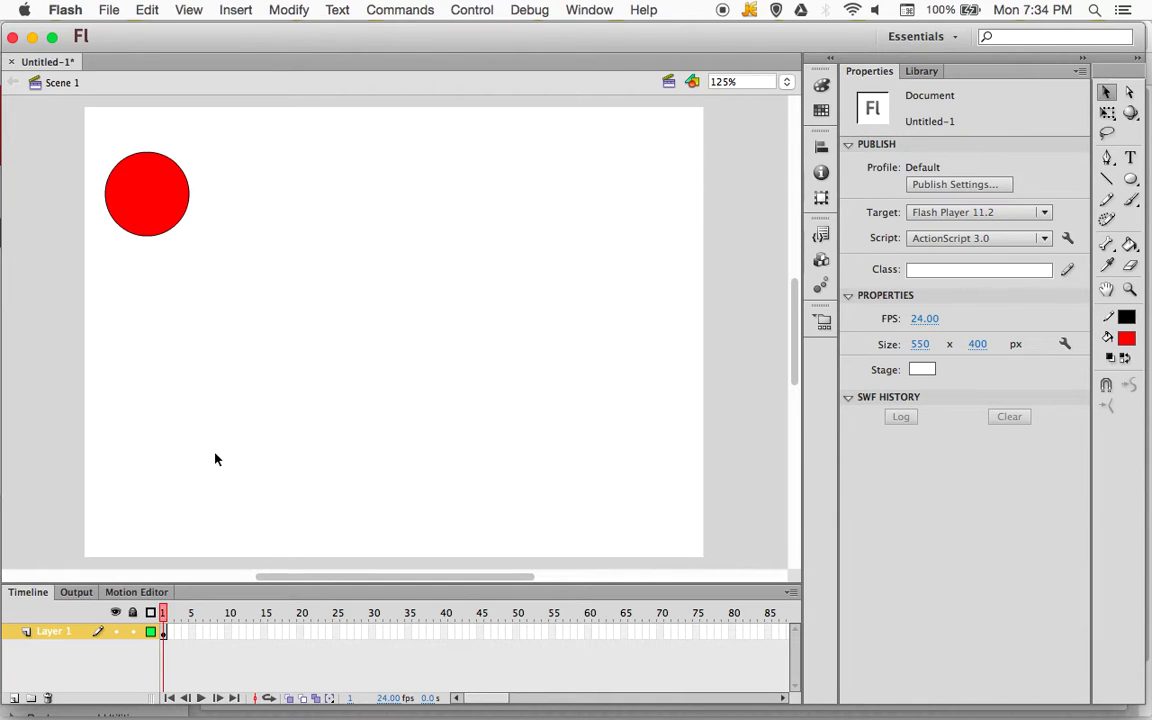
Step: Insert a keyframe at frame 2 and shift the circle slightly right and down to X 26.40, Y 44.00
key(F6)
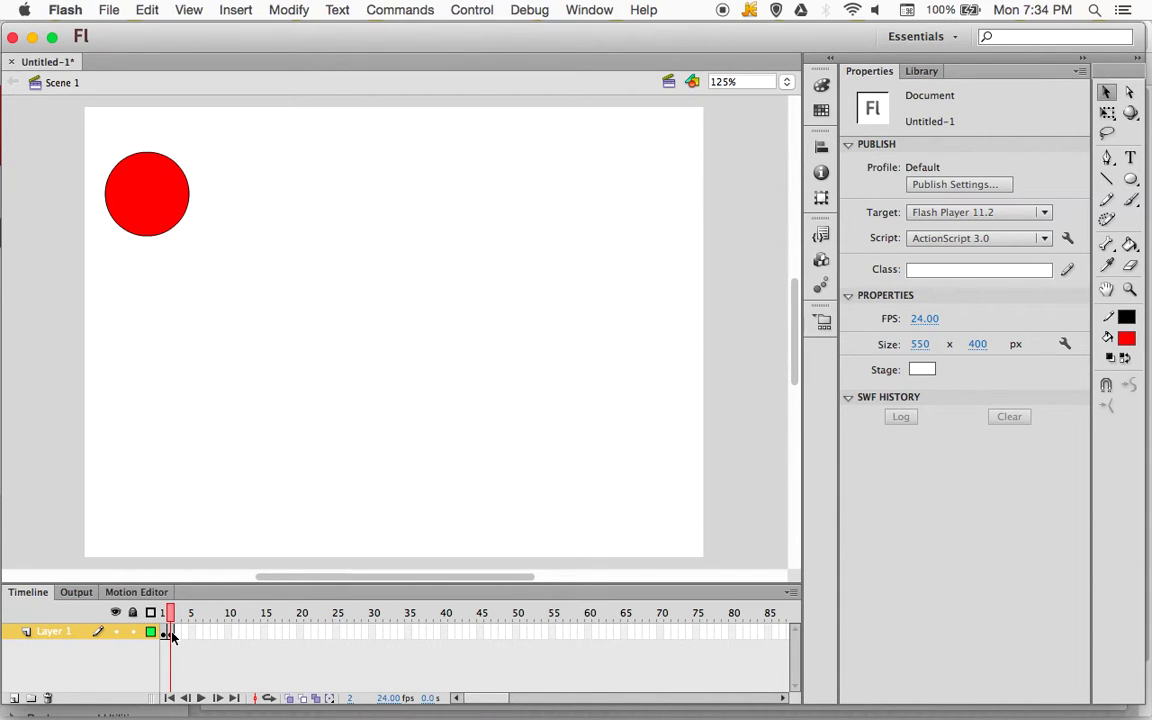
drag(152, 614, 176, 618)
drag(80, 134, 262, 280)
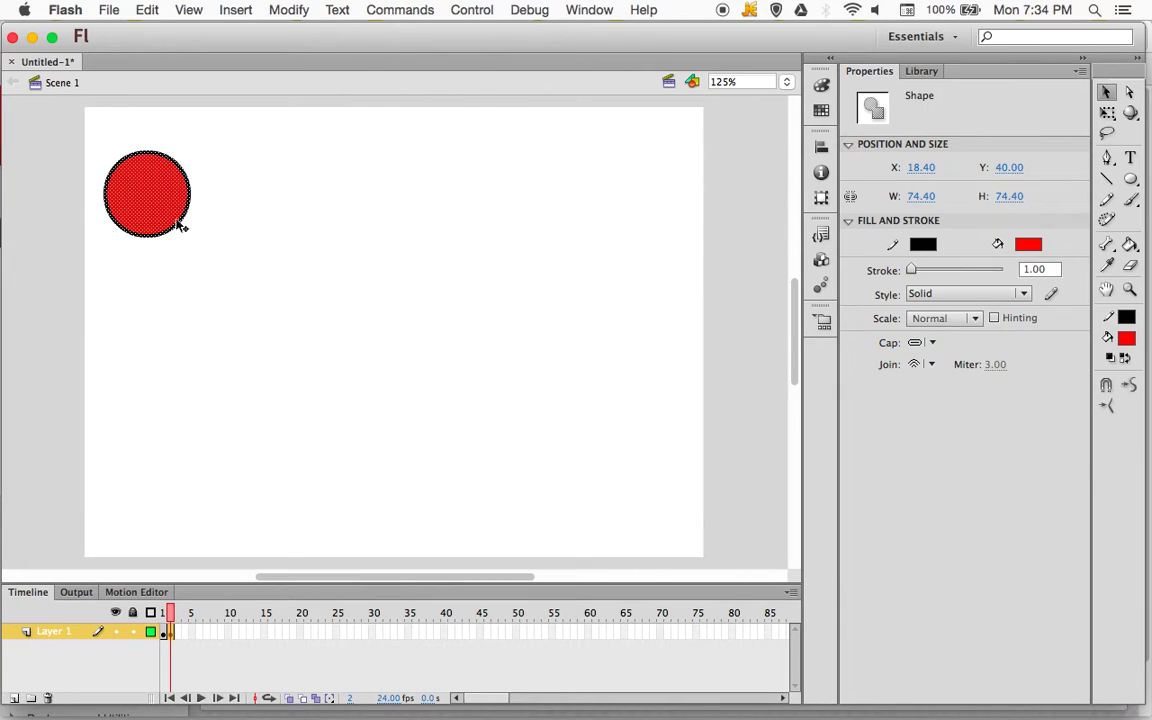
click(152, 190)
drag(152, 190, 158, 193)
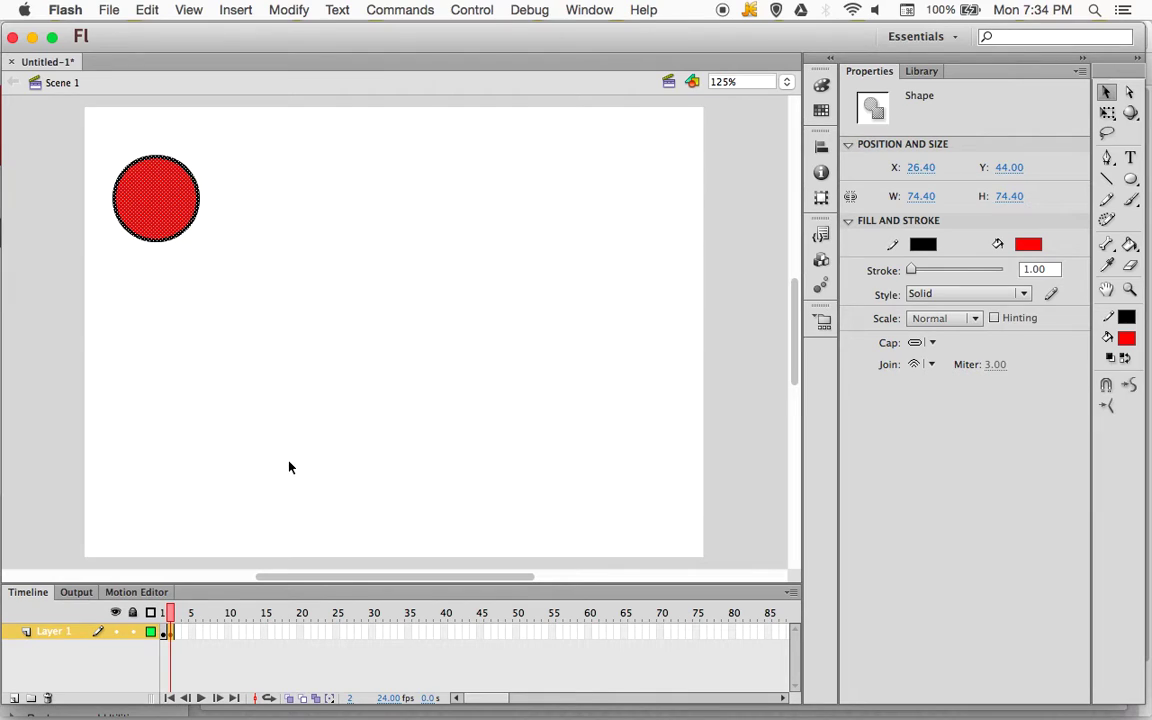
Step: Compare frames 1 and 2, then nudge the ball right and down at frame 3
click(163, 613)
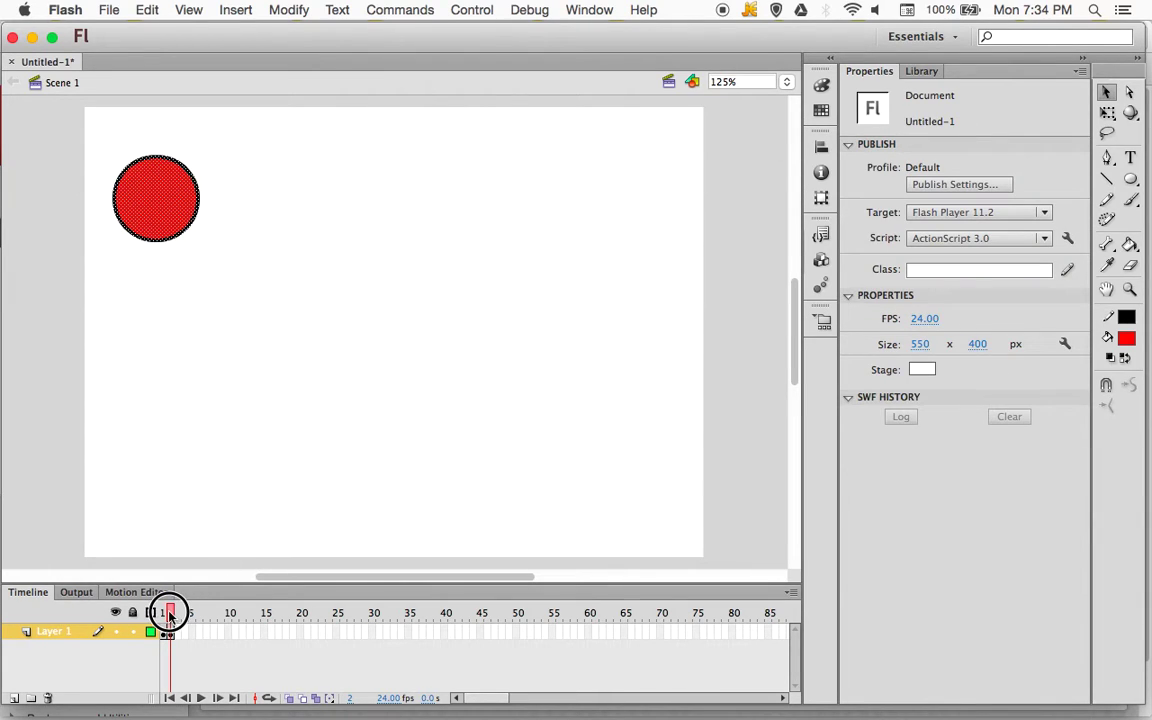
drag(163, 617, 185, 631)
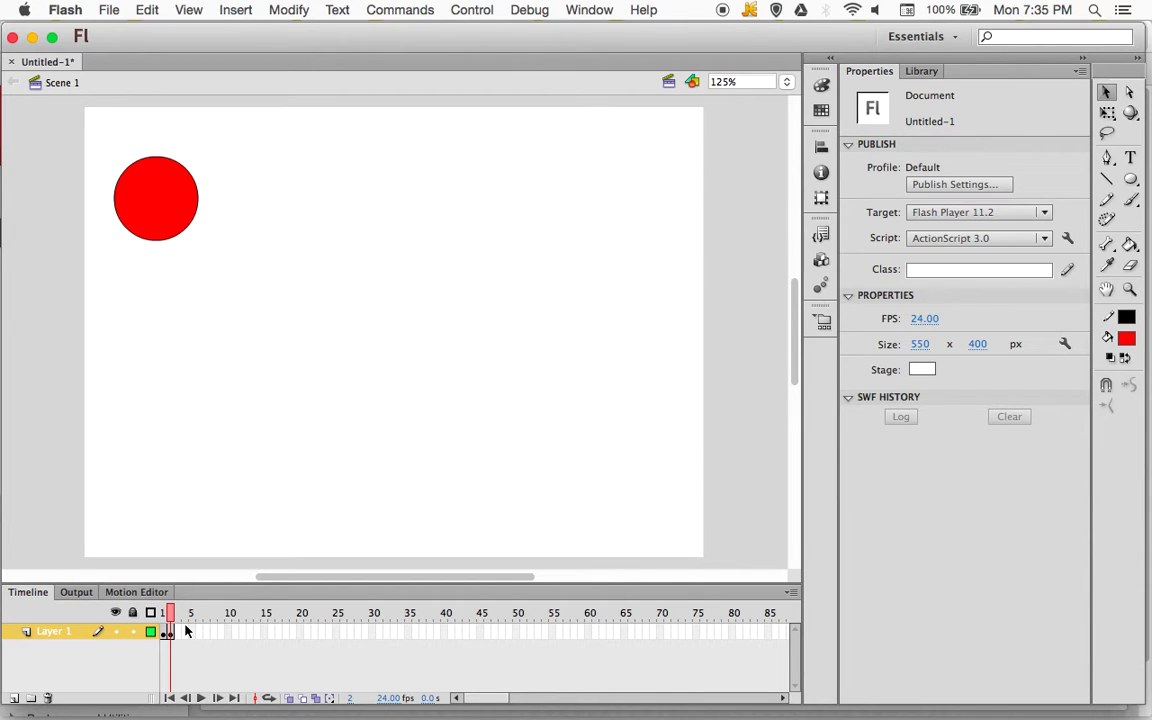
key(period)
drag(82, 123, 287, 345)
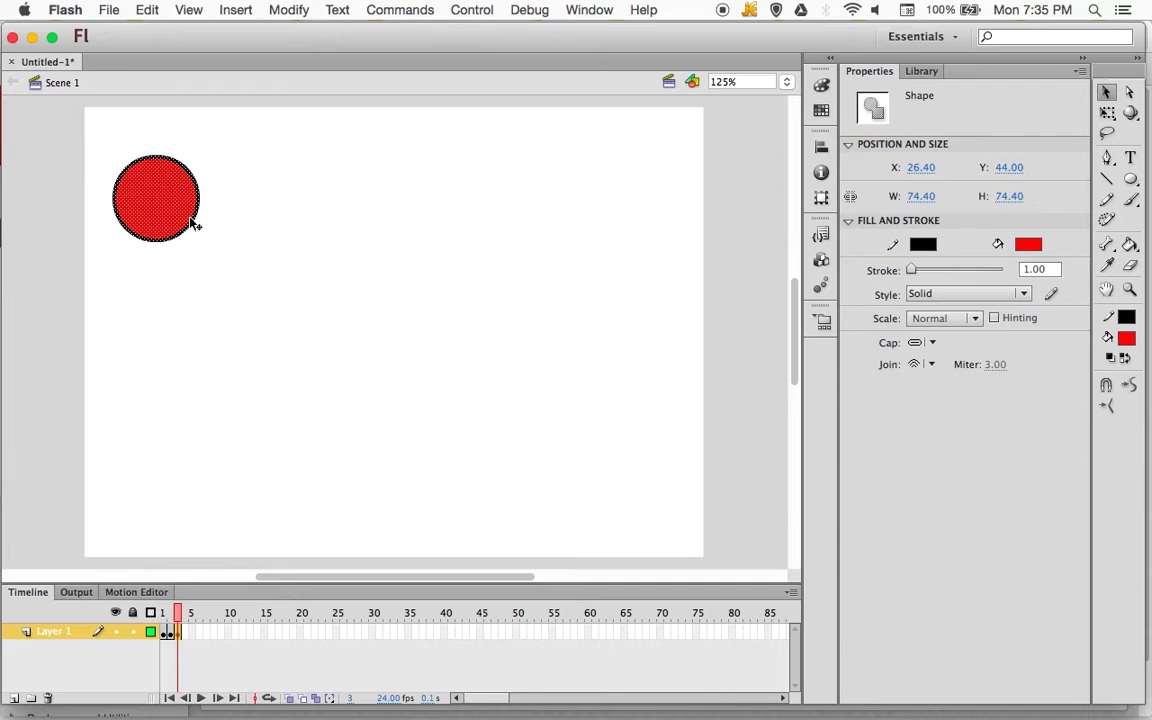
drag(154, 187, 165, 196)
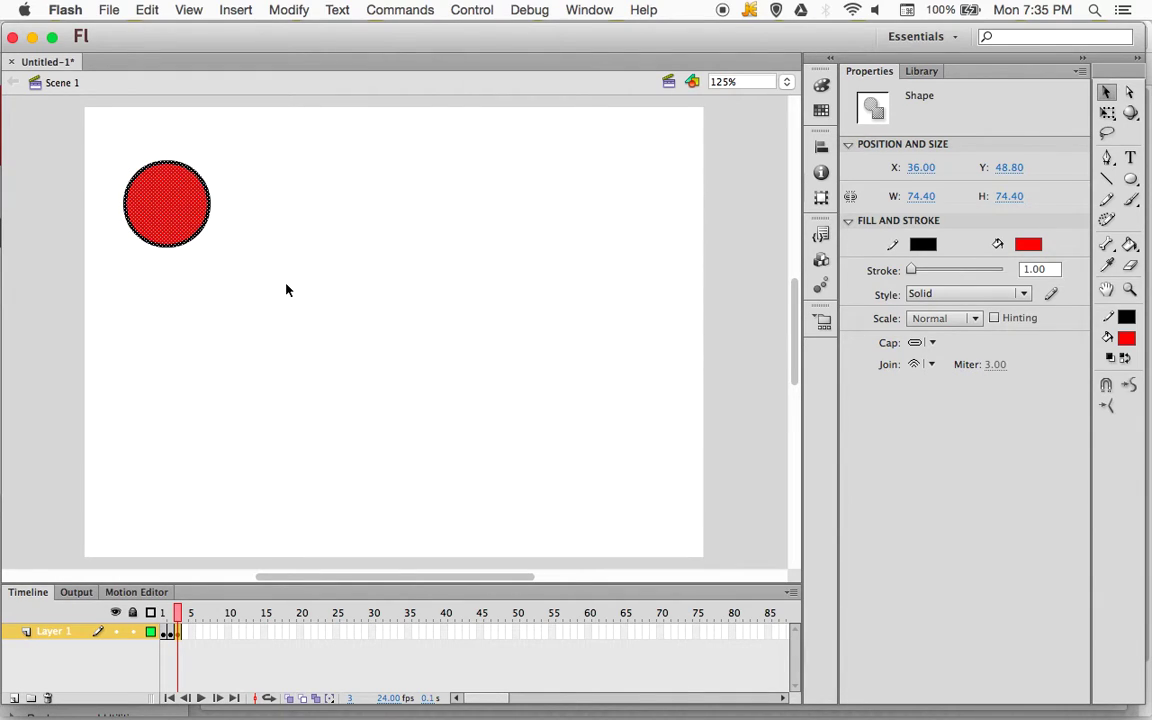
click(172, 610)
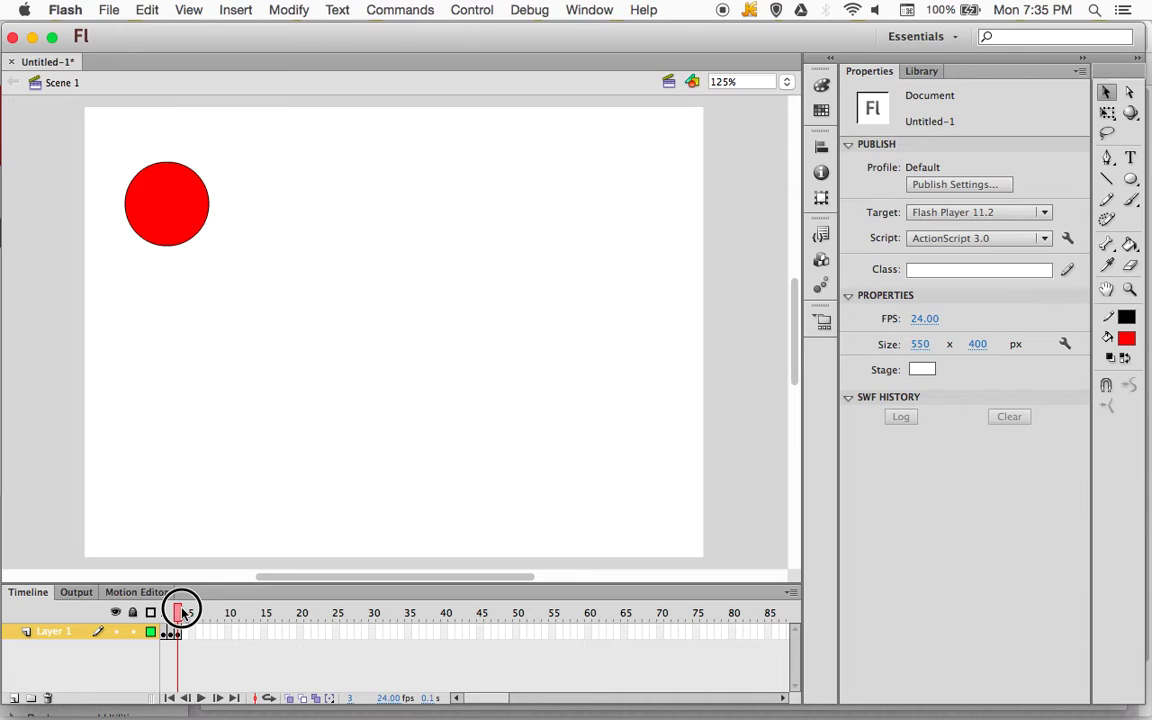
drag(61, 104, 333, 382)
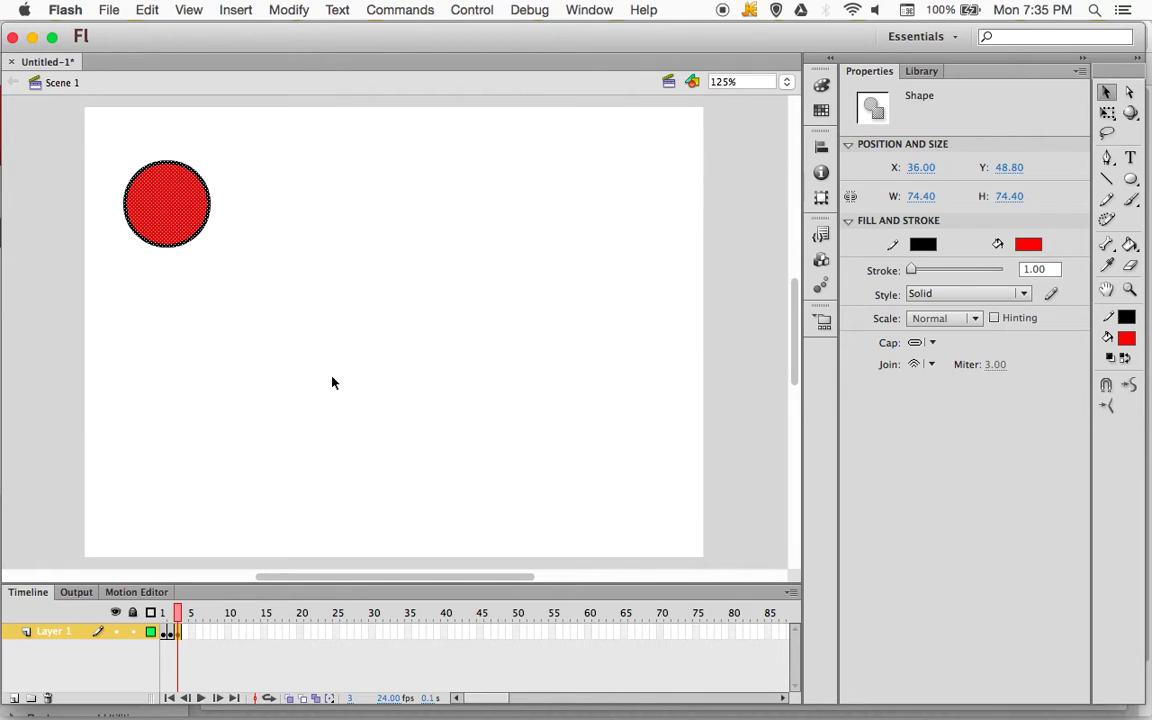
Step: Add keyframes 4 through 7, moving the ball further right and down in each
key(F6)
drag(175, 201, 184, 206)
key(F6)
drag(194, 213, 210, 222)
key(F6)
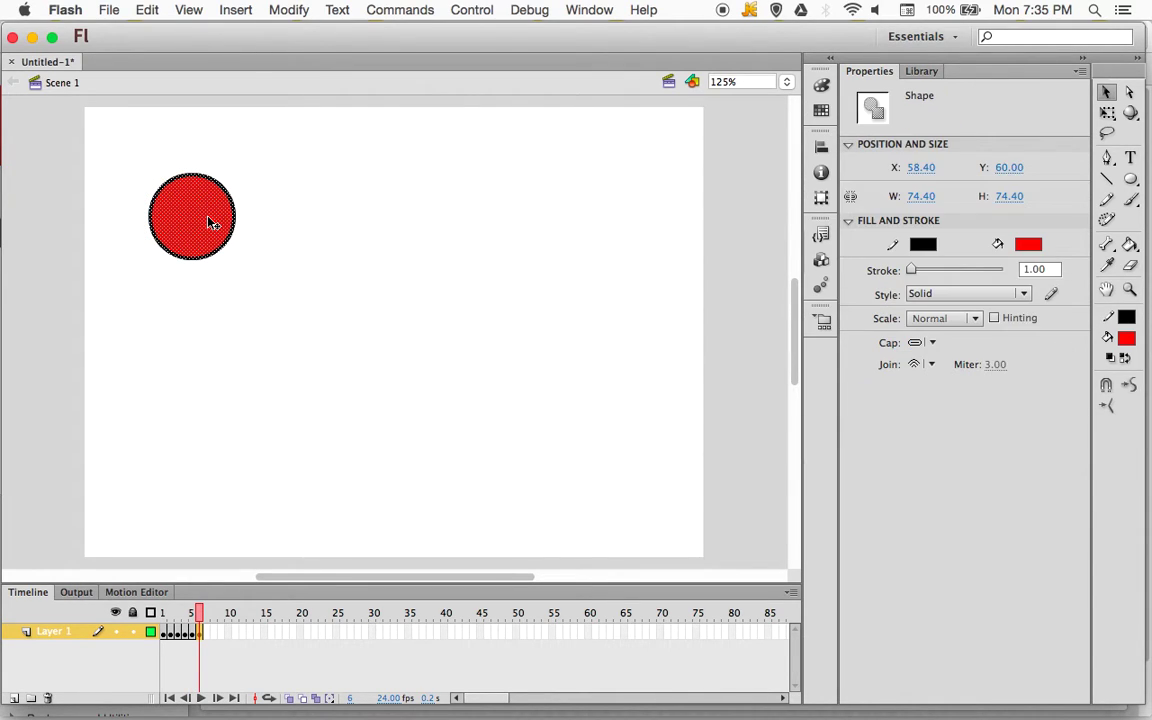
drag(193, 213, 270, 245)
key(F6)
Step: Continue with keyframes 8 to 13, shifting the ball right and down each time
key(F6)
key(F6)
click(228, 230)
key(F6)
key(F6)
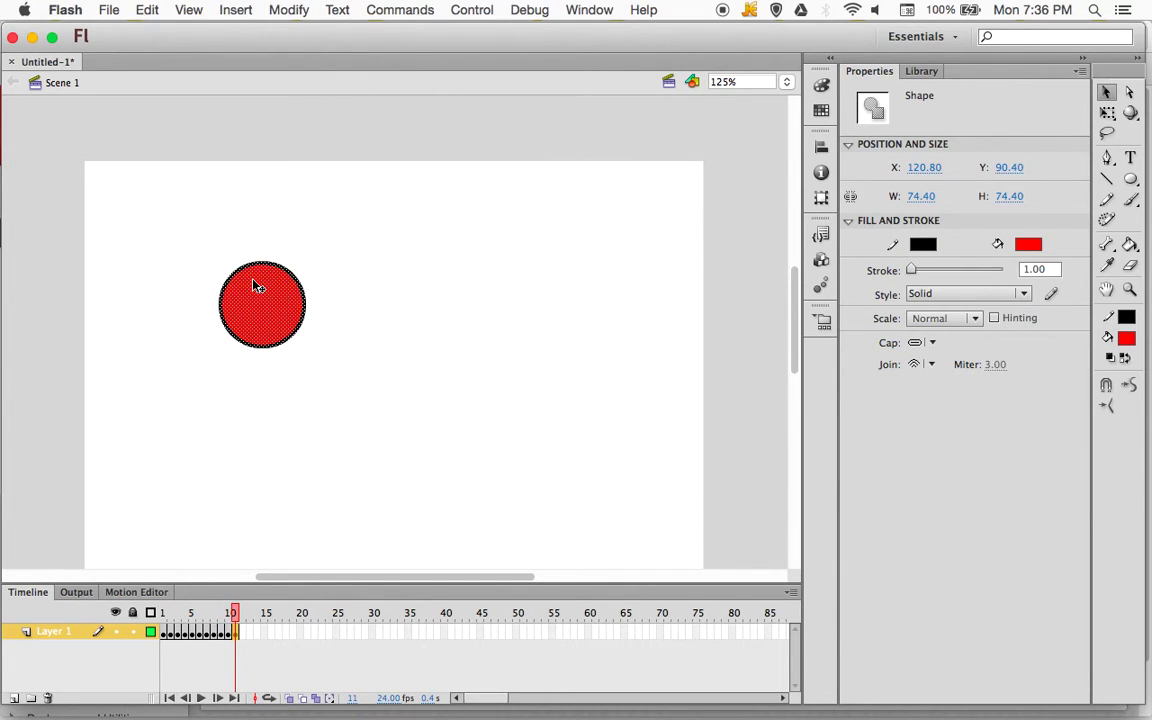
drag(268, 258, 278, 264)
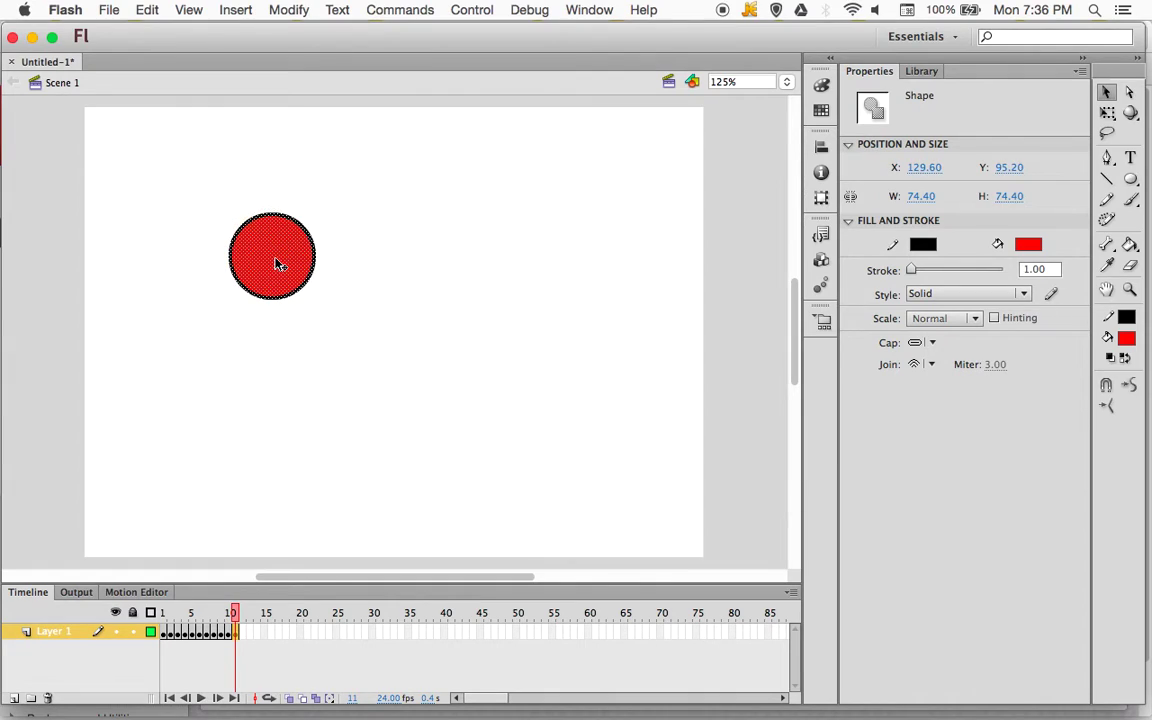
key(F6)
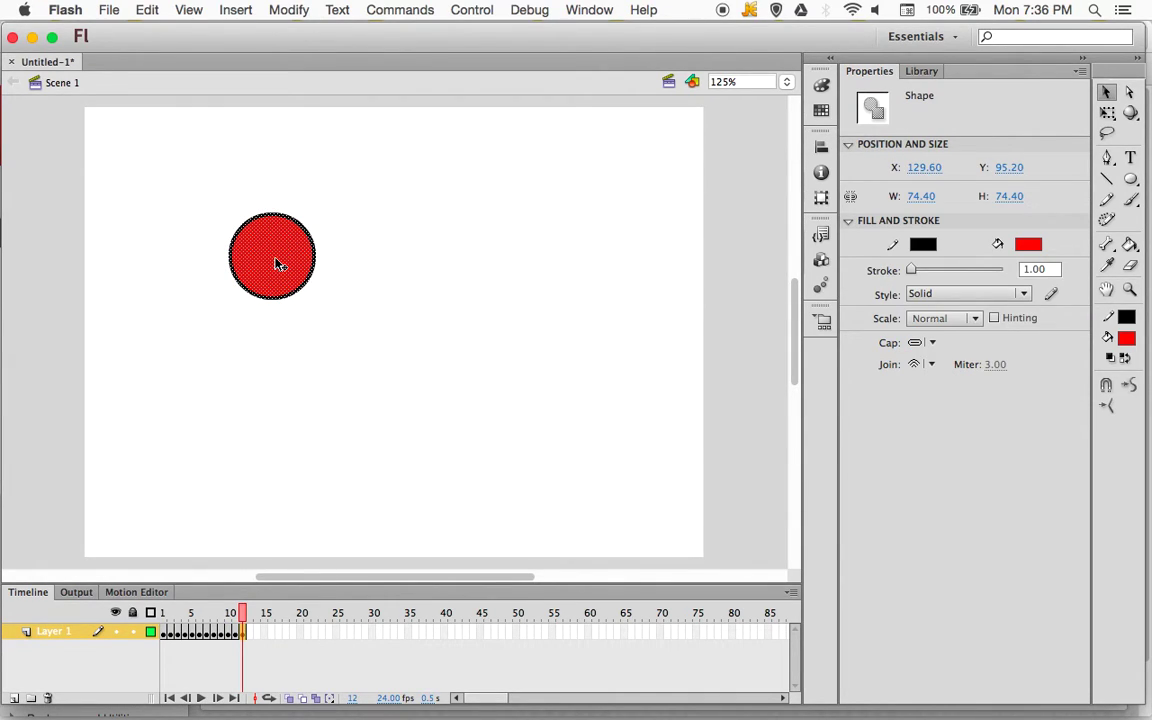
click(278, 263)
drag(277, 261, 314, 278)
key(F6)
key(F6)
Step: Add keyframes 15 through 19, repositioning the ball toward the stage centre
key(F6)
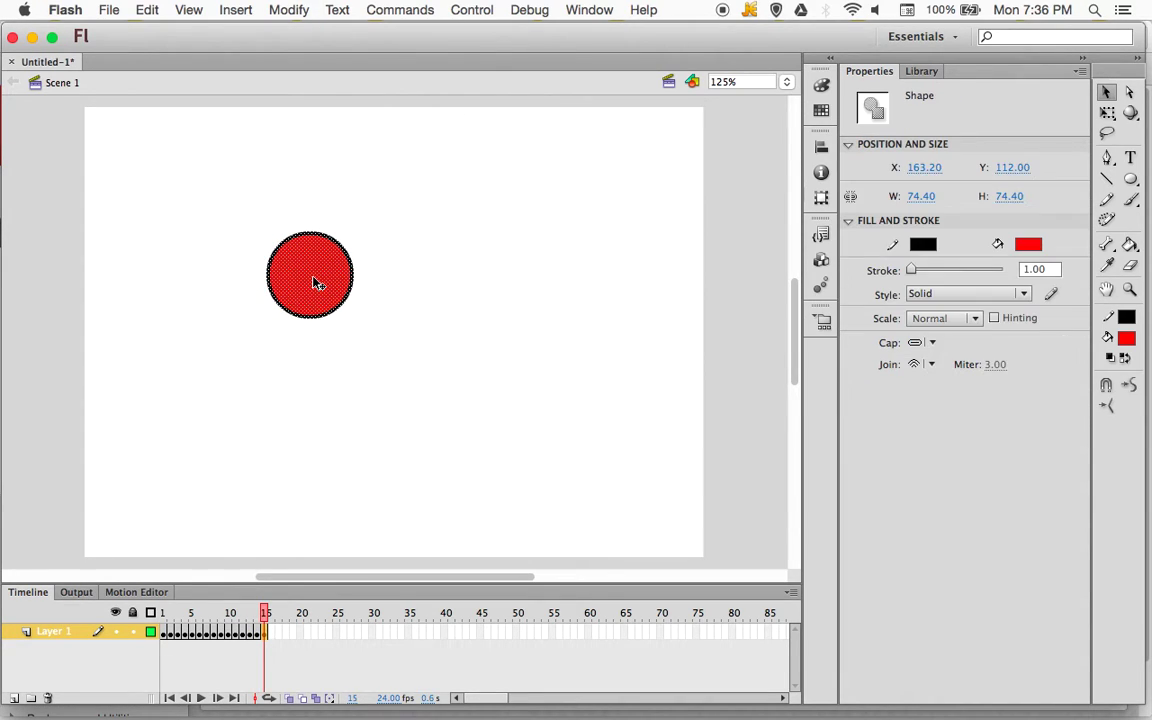
scroll(313, 283, up, 1)
scroll(314, 283, up, 1)
scroll(320, 282, down, 2)
scroll(321, 284, up, 1)
drag(314, 275, 406, 313)
key(F6)
key(F6)
key(F6)
key(F6)
click(368, 297)
Step: Insert keyframes 20 through 32 to extend the ball's path toward the centre
key(F6)
click(389, 306)
drag(405, 313, 286, 290)
key(F6)
click(459, 327)
key(F6)
key(F6)
click(491, 348)
key(F6)
key(F6)
key(F6)
key(F6)
key(F6)
key(F6)
key(F6)
key(F6)
key(F6)
key(F6)
Step: Move the ball up and left in keyframes 37 through 50, then scrub back to frame 45
click(445, 404)
key(F6)
key(F6)
key(F6)
key(F6)
key(F6)
key(F6)
click(338, 396)
key(F6)
click(322, 389)
key(F6)
click(307, 383)
key(F6)
click(293, 376)
key(F6)
click(273, 362)
key(F6)
click(273, 350)
key(F6)
click(278, 333)
key(F6)
click(280, 313)
key(F6)
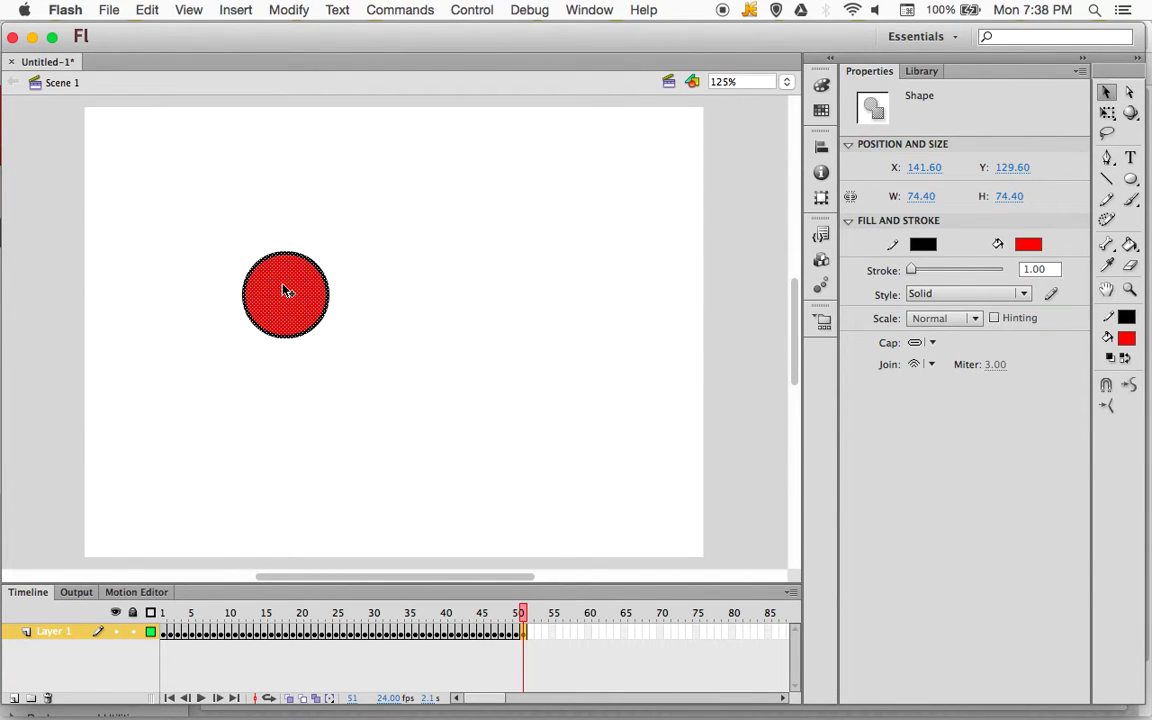
mouse_move(522, 612)
mouse_down()
mouse_move(165, 591)
mouse_move(522, 612)
mouse_up()
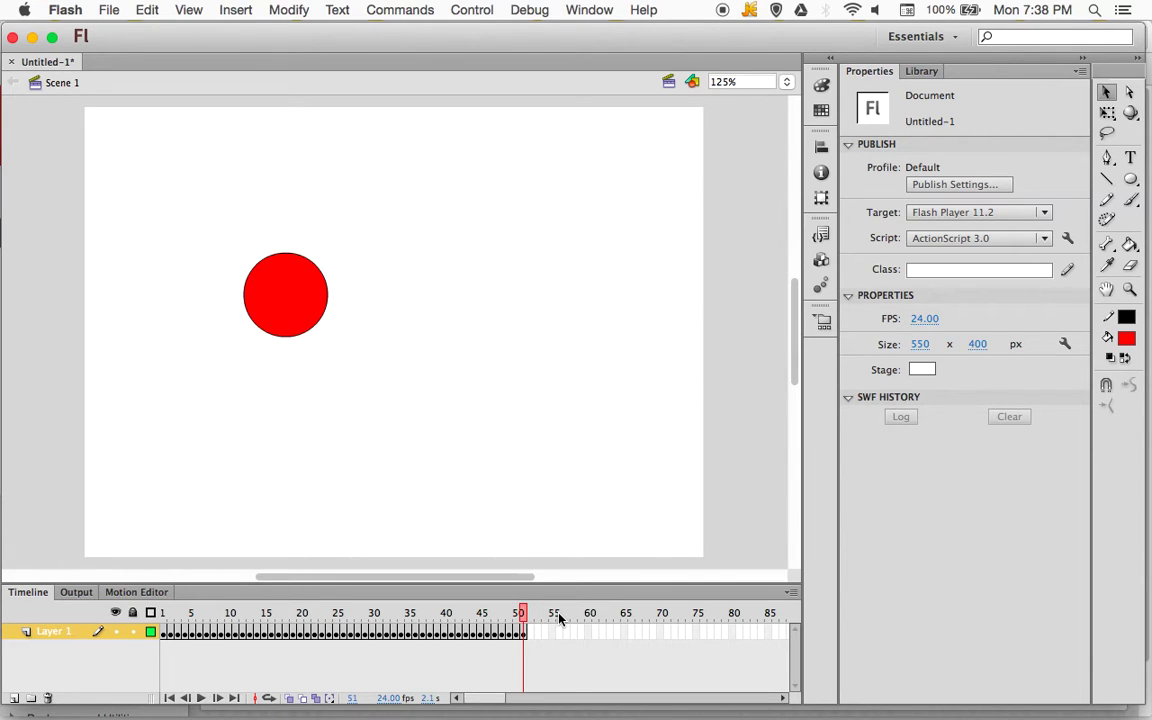
Step: Play the 51-keyframe ball animation from frame 1, then open the File menu
key(Return)
key(Return)
key(Return)
click(110, 10)
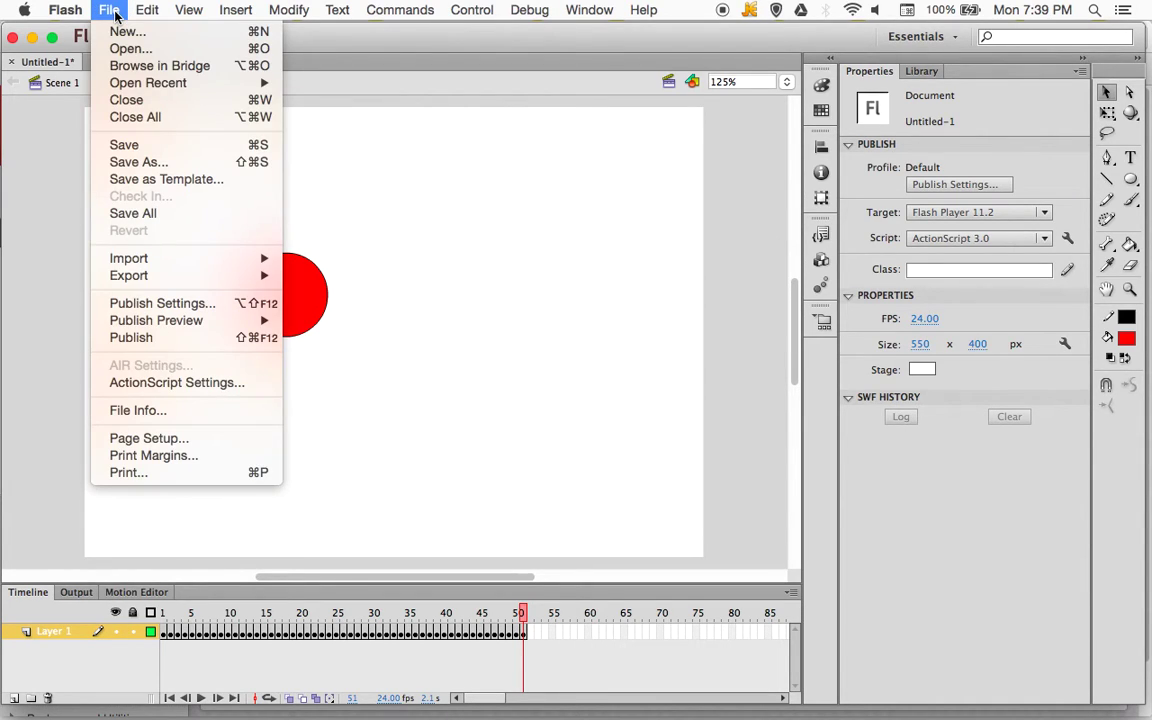
Step: Name the file Project1tutorial.fla and choose the Flash folder in Google Drive as its location
click(136, 149)
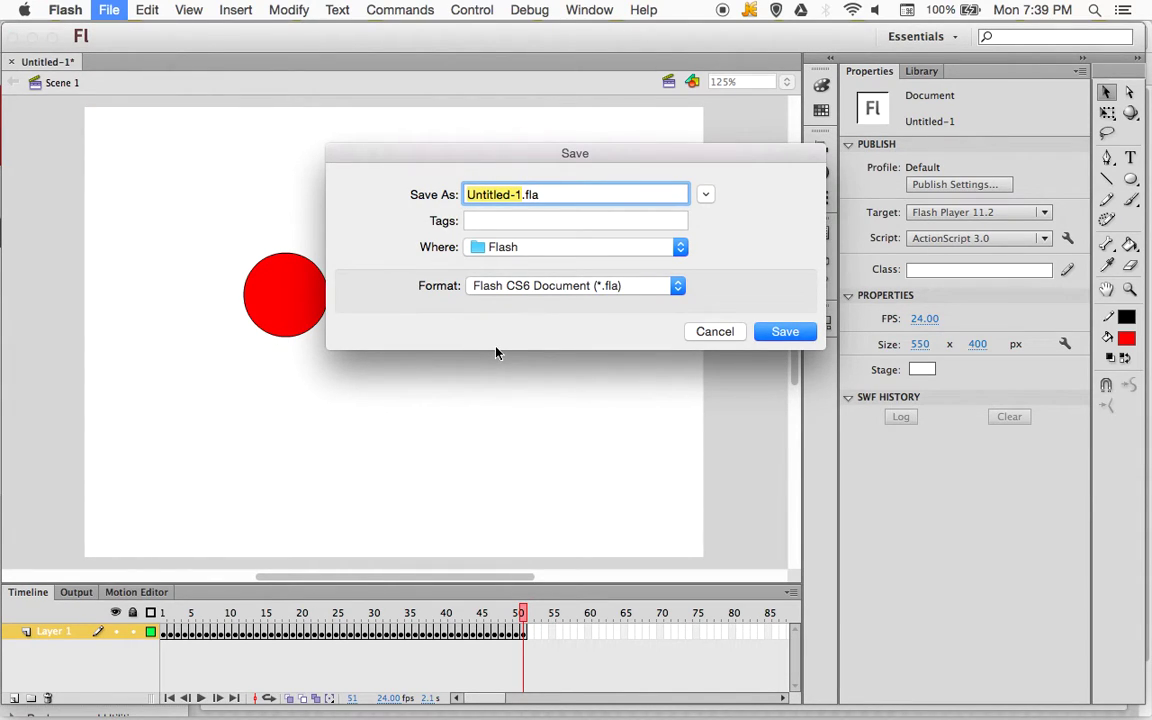
text(Proje)
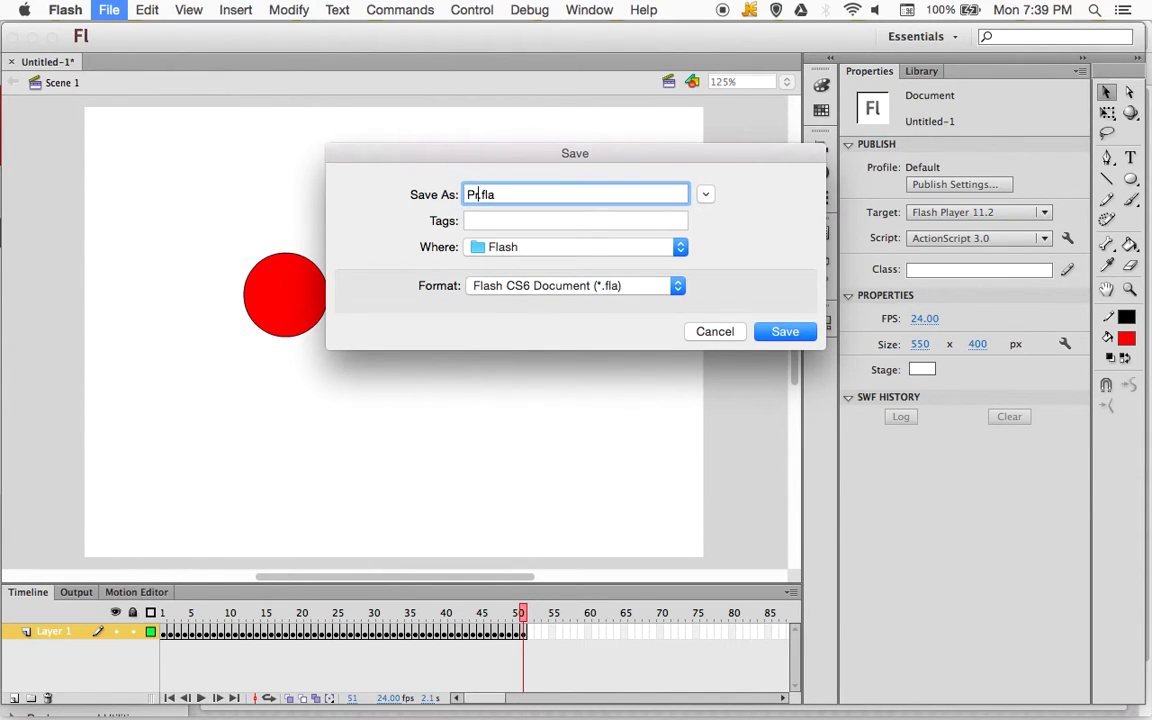
text(ct1tutorial)
click(630, 249)
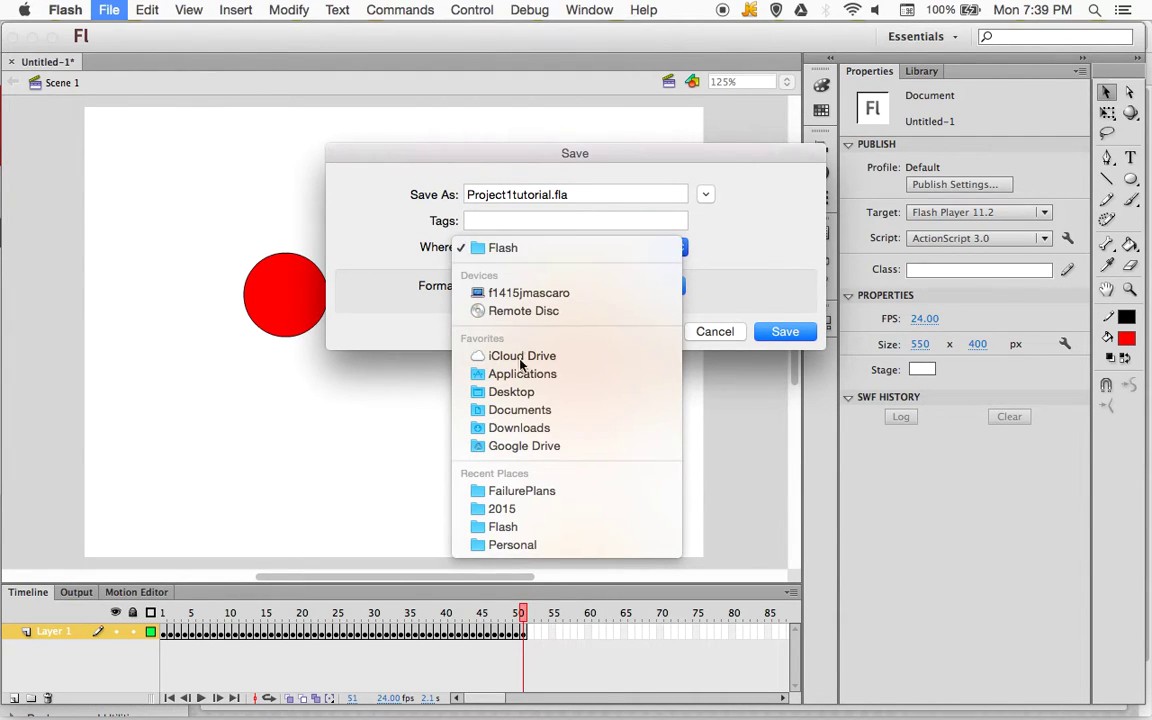
click(546, 452)
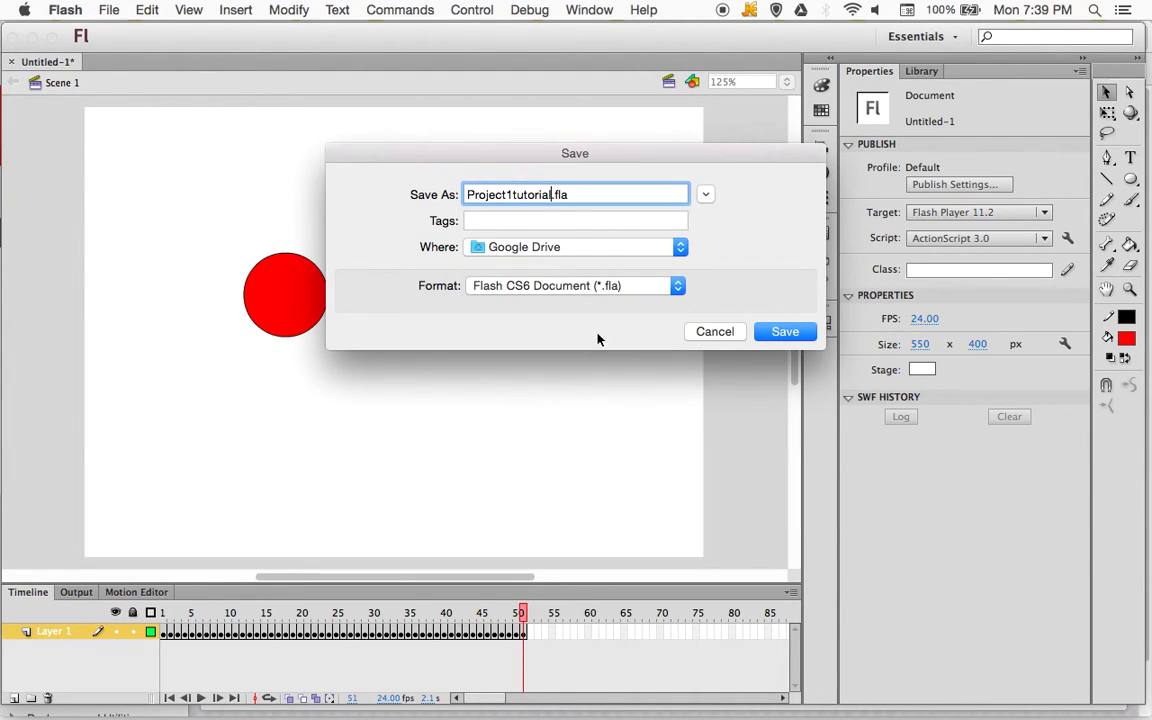
click(680, 250)
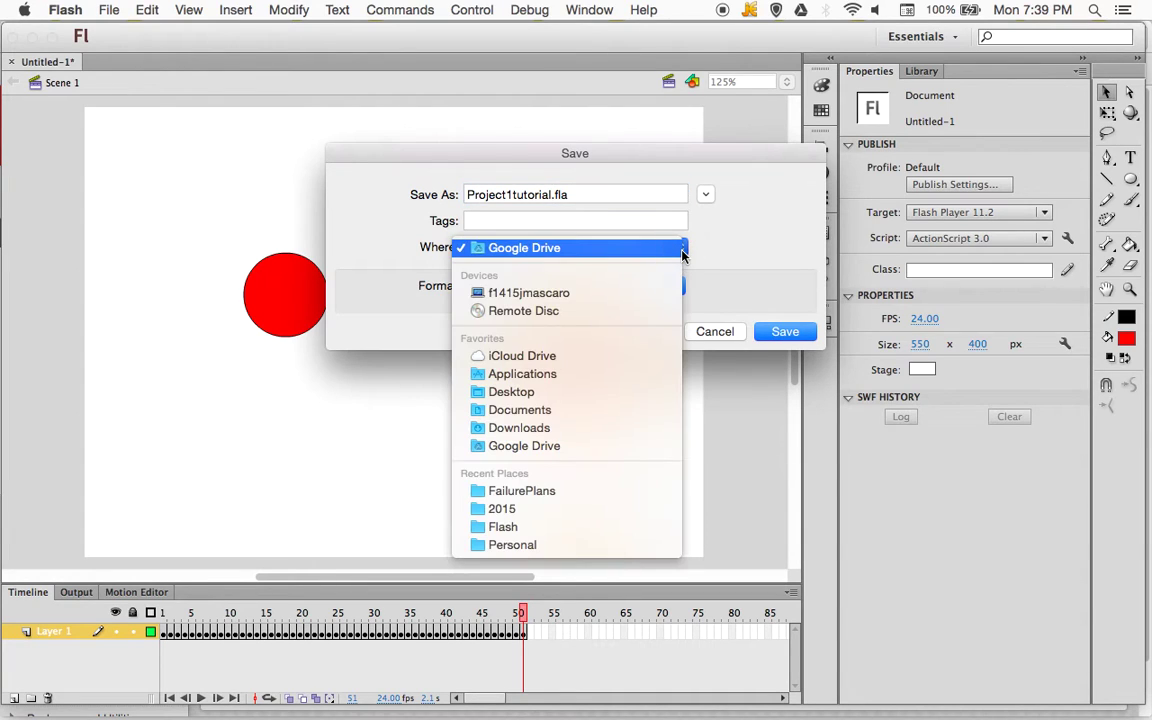
click(758, 254)
click(706, 198)
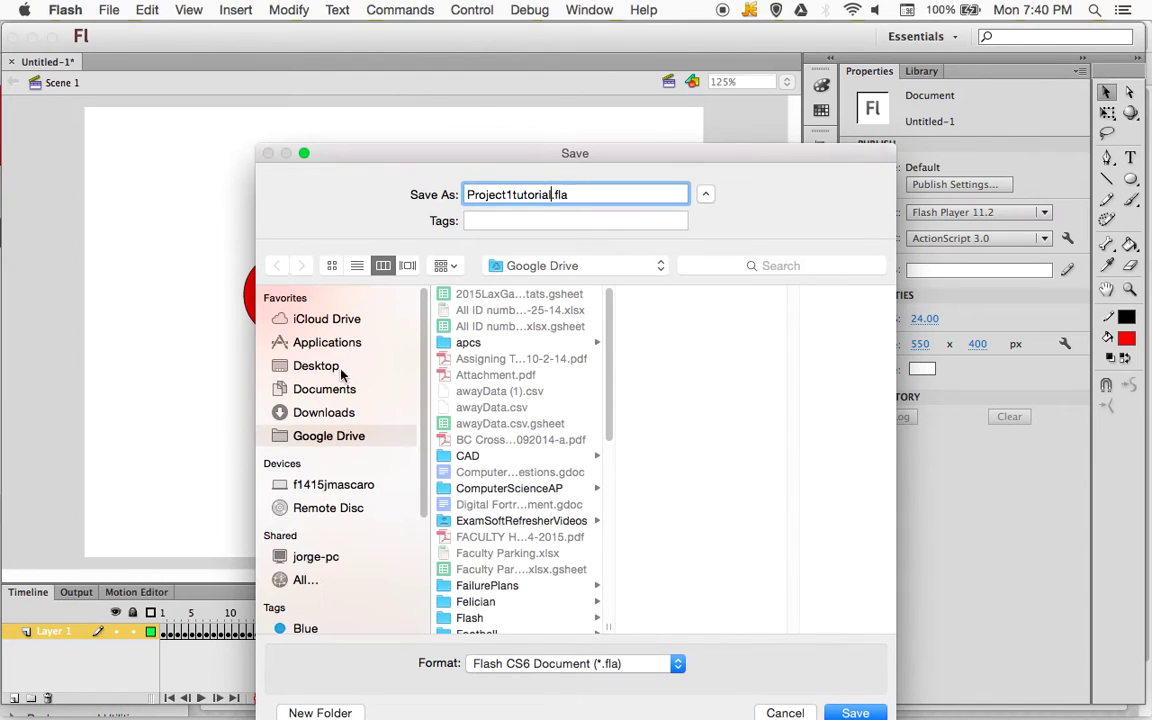
drag(613, 402, 581, 476)
click(478, 463)
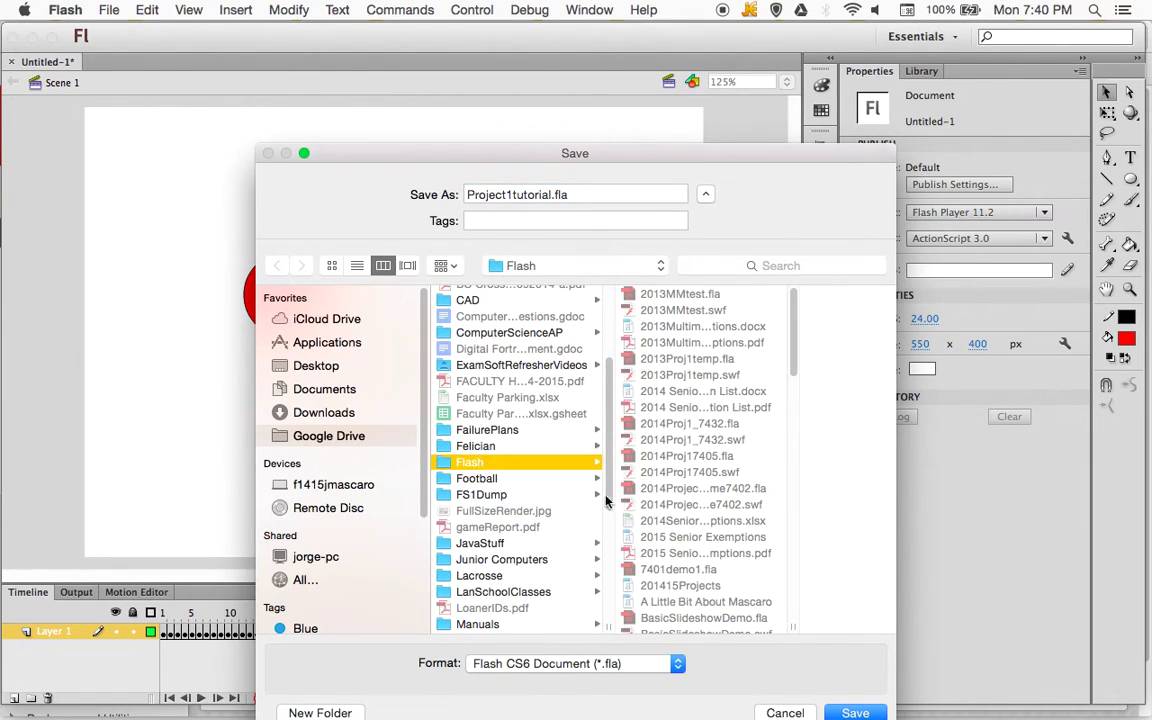
Step: Save the ball animation under the file name Project1tutorial.fla
click(855, 712)
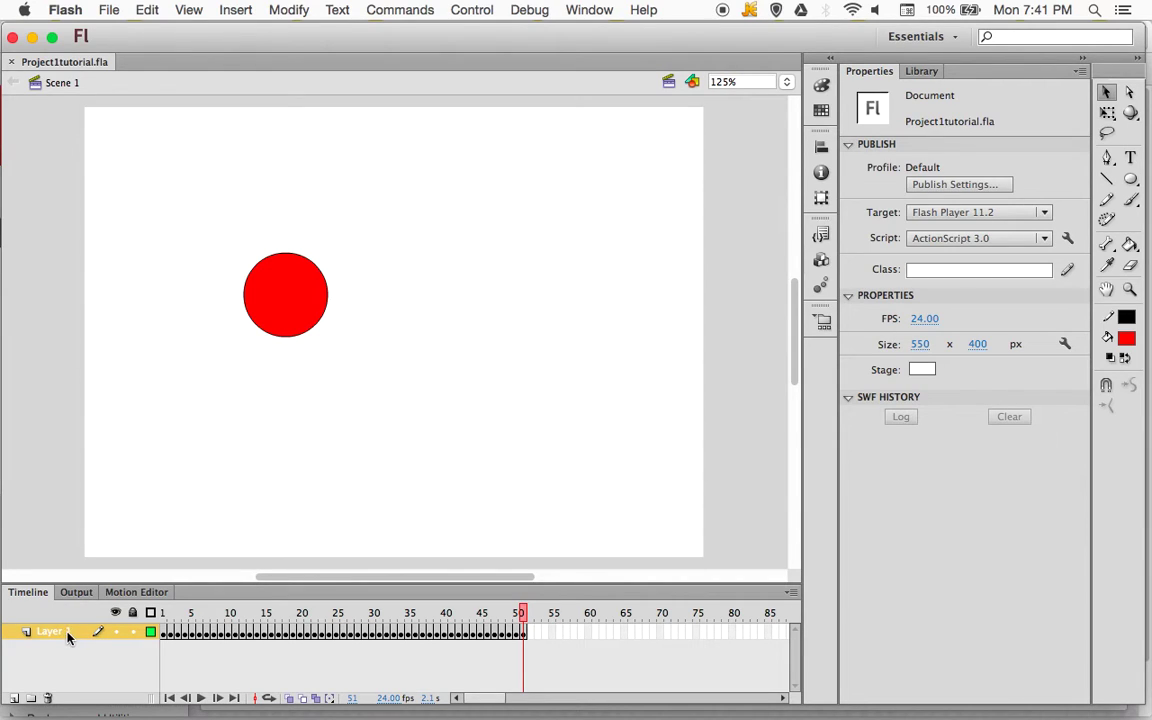
Step: Rename Layer 1 to 'ball'
click(60, 631)
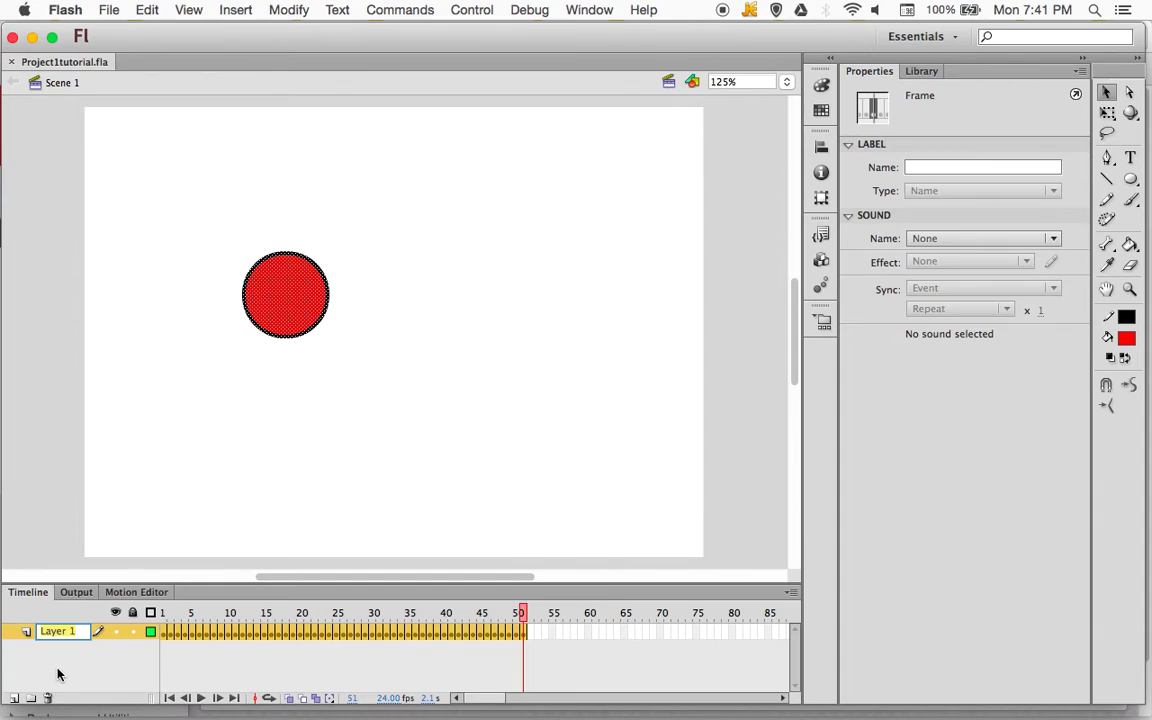
text(ball)
key(Return)
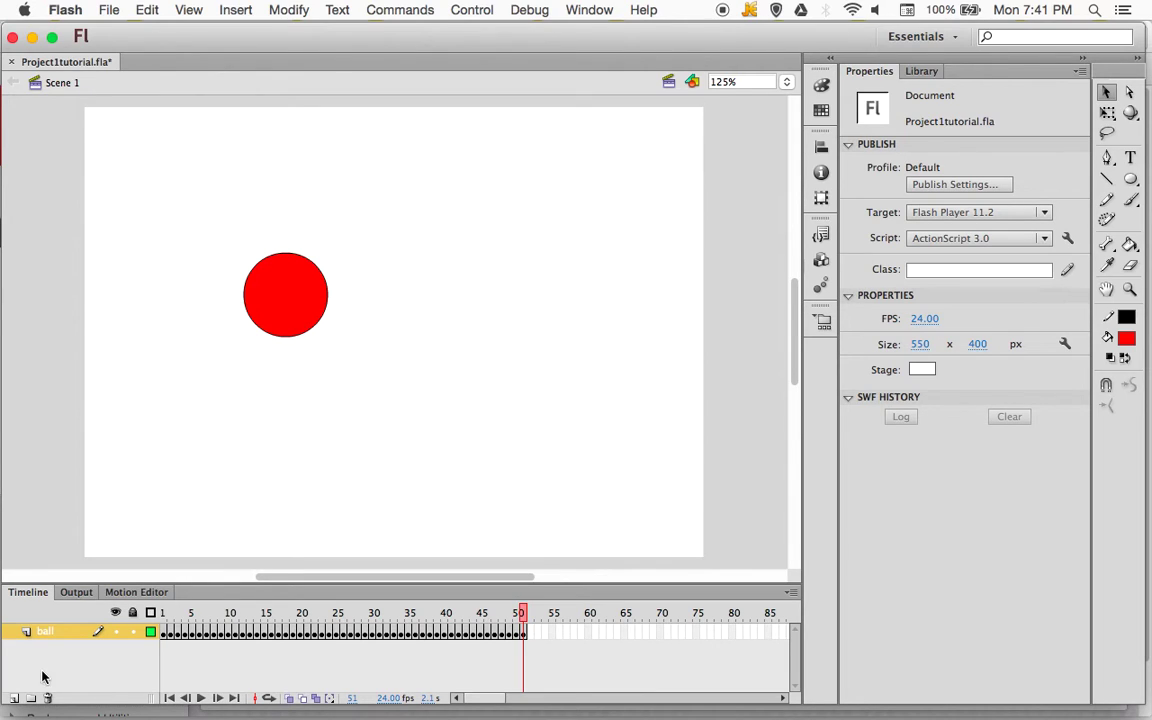
Step: Hide the ball layer, scrub back to frame 18, then show and lock it
click(115, 634)
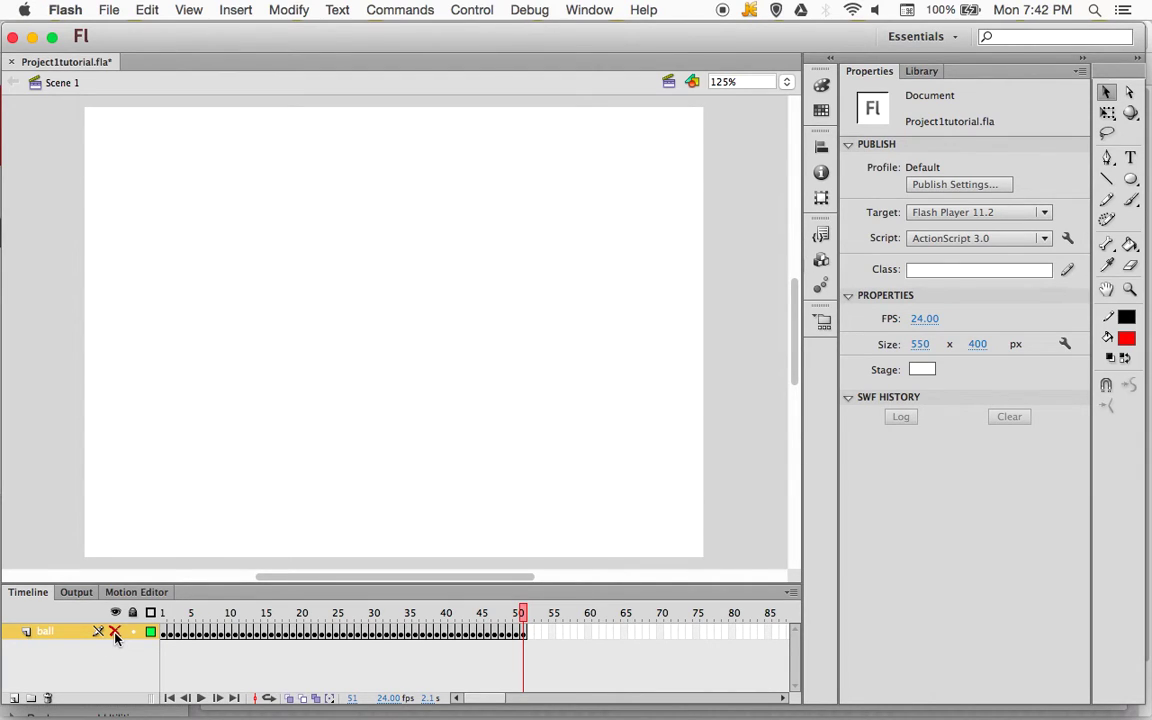
drag(521, 610, 162, 612)
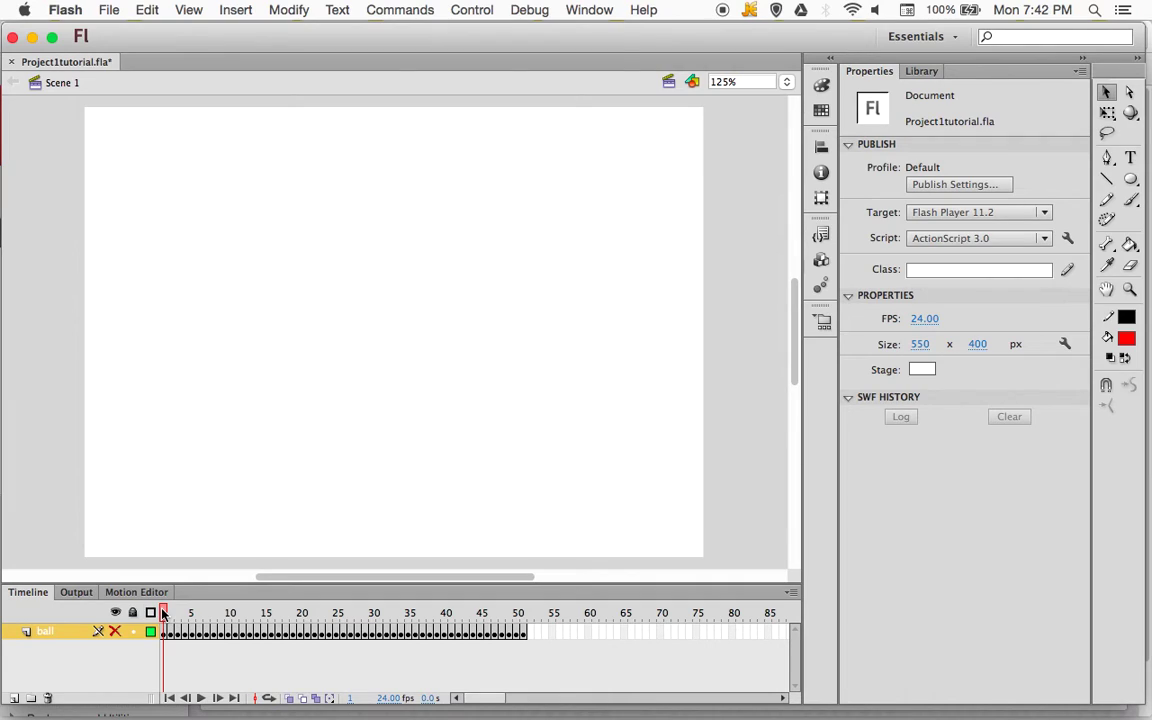
click(115, 631)
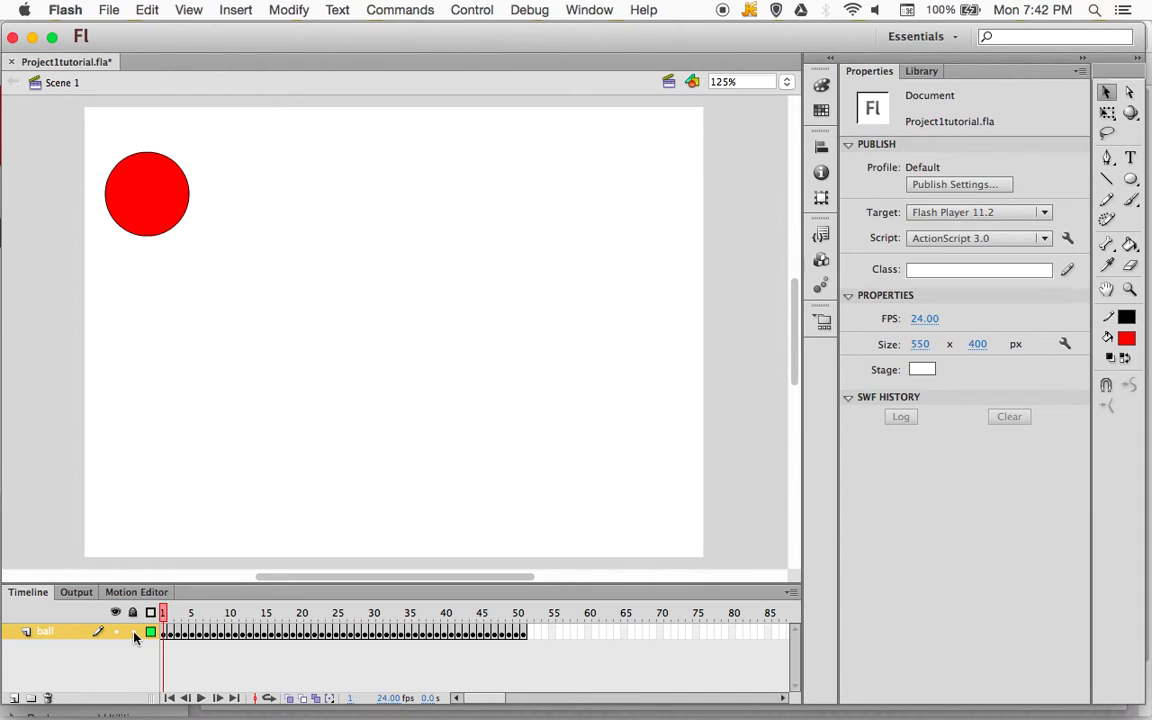
click(133, 632)
click(1130, 179)
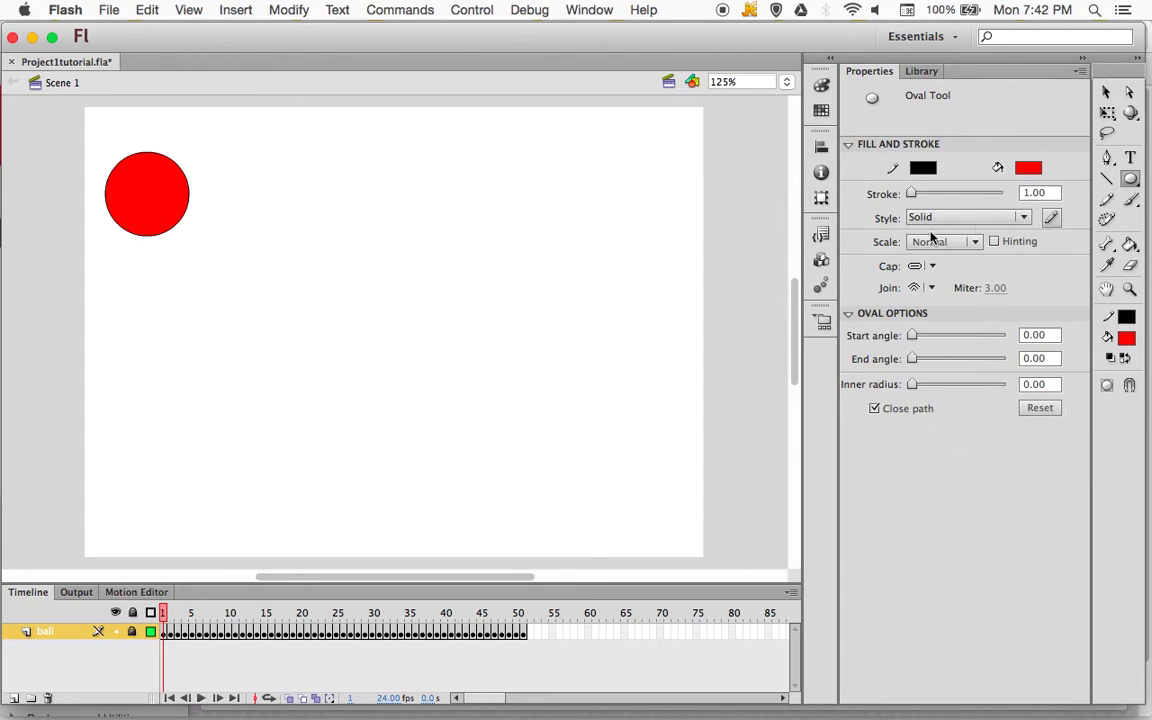
Step: Try drawing on the stage and decline unlocking the locked ball layer
click(316, 226)
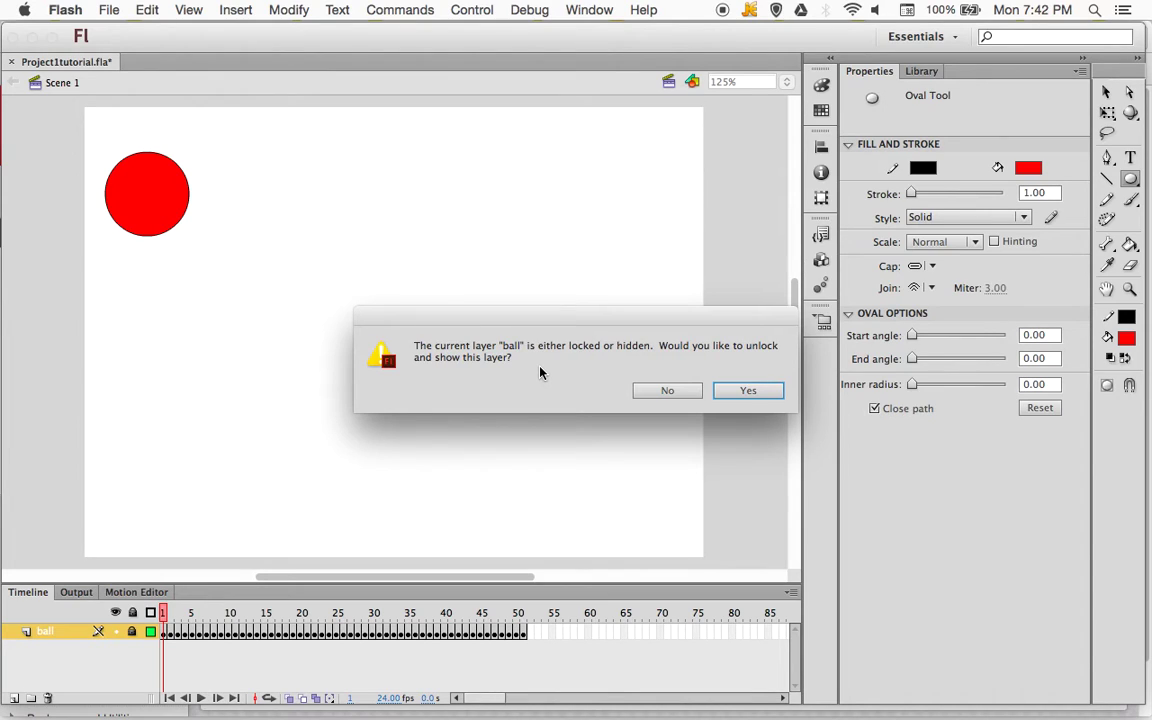
click(667, 391)
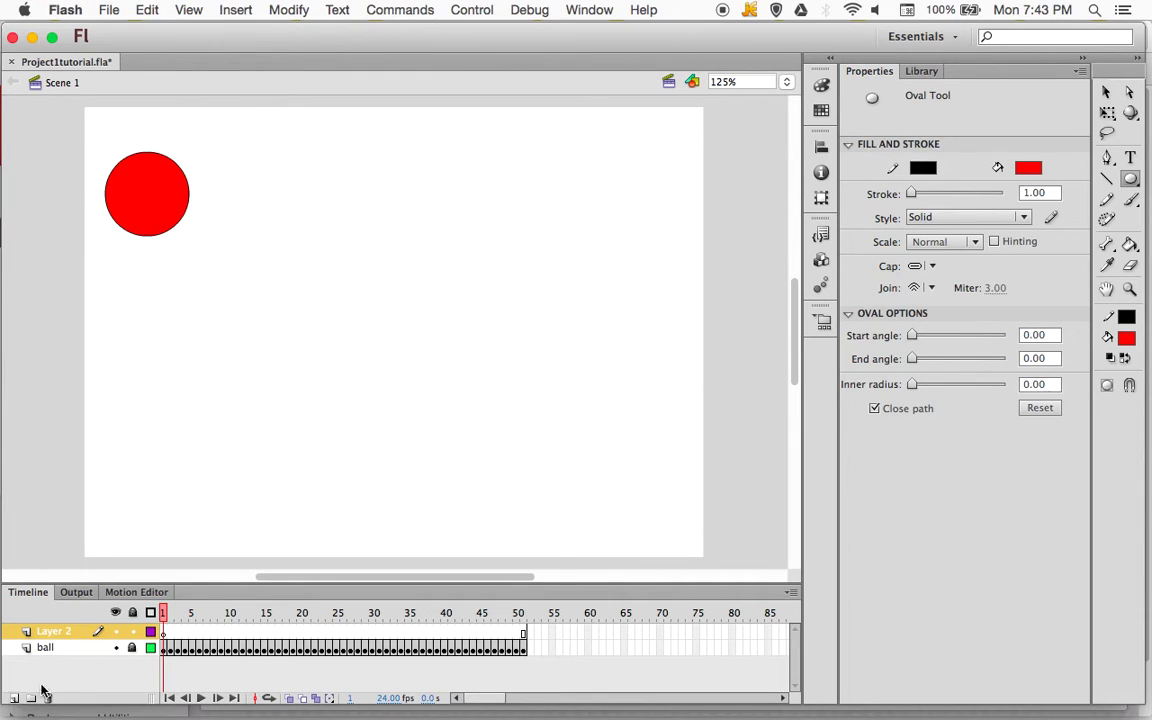
Step: Rename Layer 2 to 'background'
double_click(72, 633)
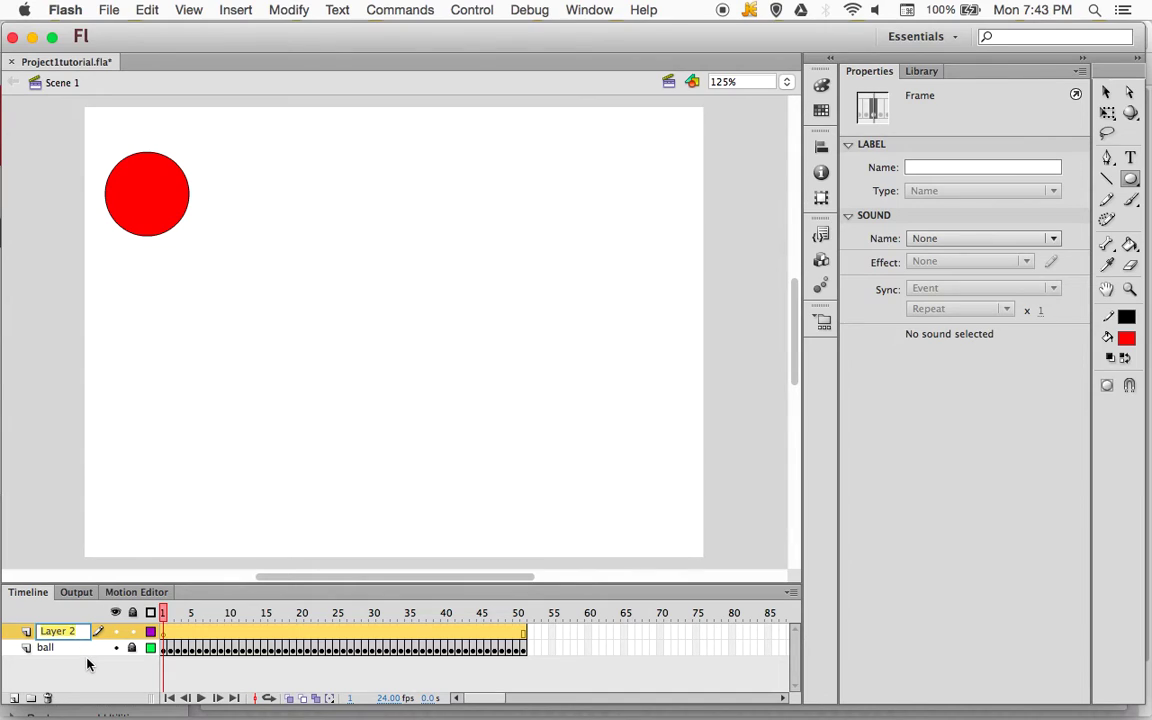
text(bac)
text(kground)
key(Return)
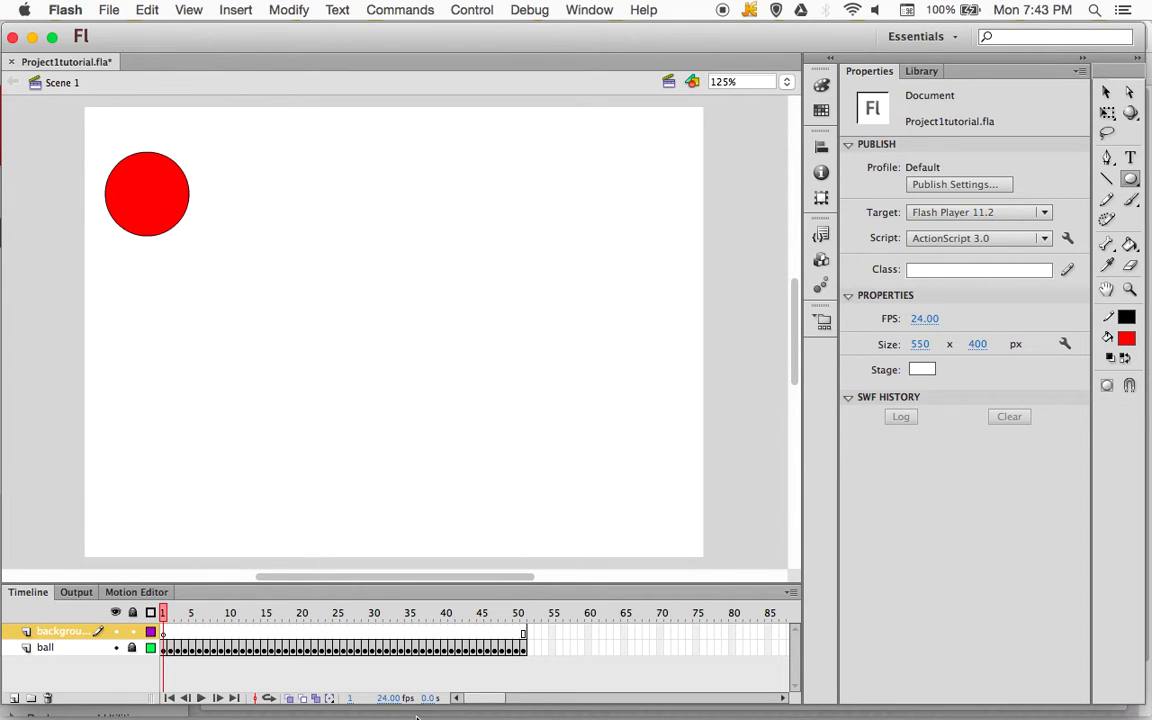
Step: In Blackboard, view the Project 1 - Frame by Frame Demo animation, then close it
click(161, 690)
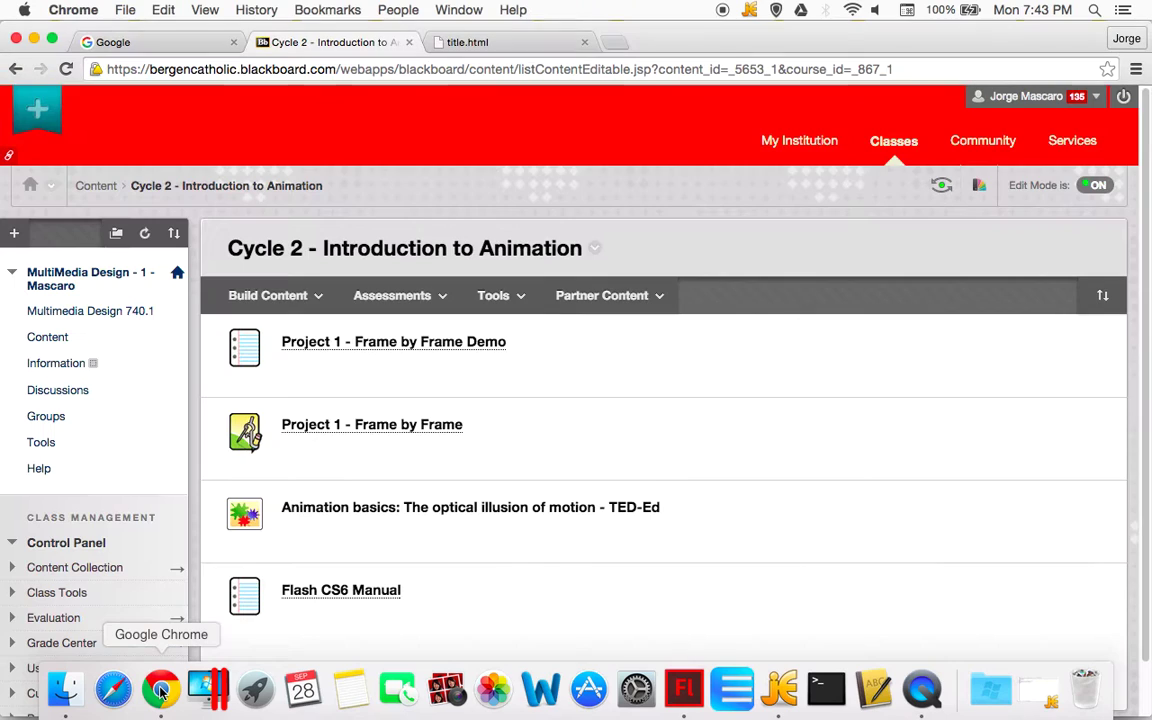
click(374, 343)
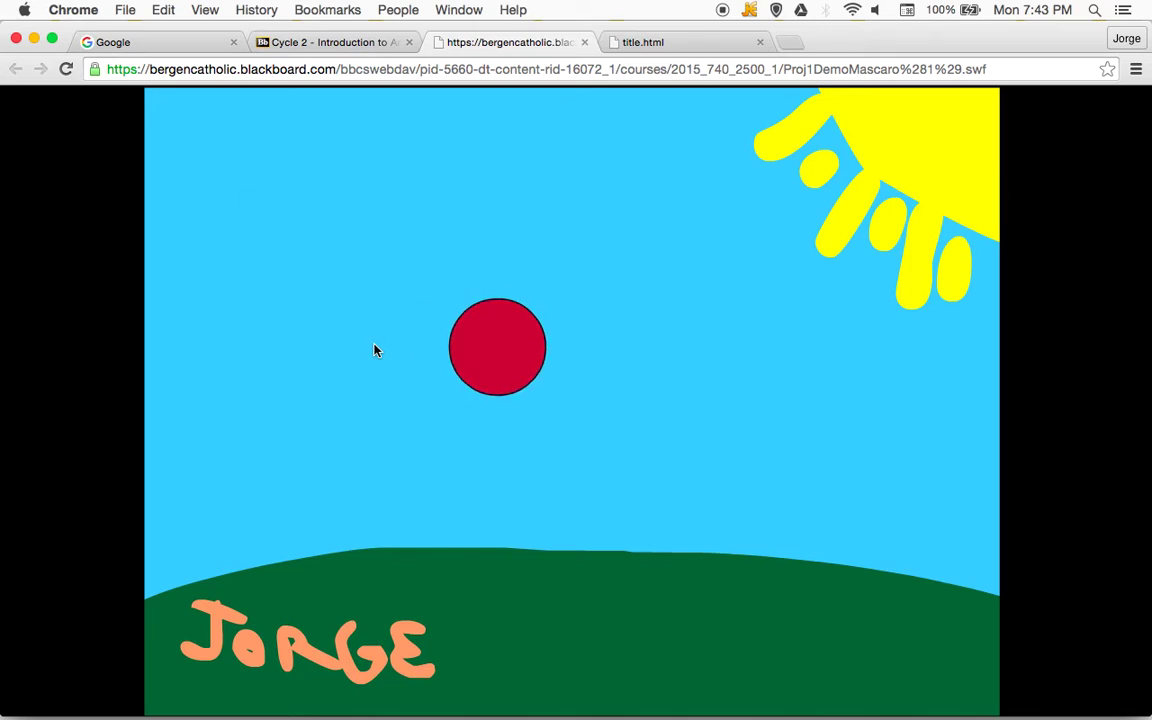
click(584, 42)
Step: Back in Flash, select the Brush tool with dark green #2E6603 as fill colour
mouse_move(446, 712)
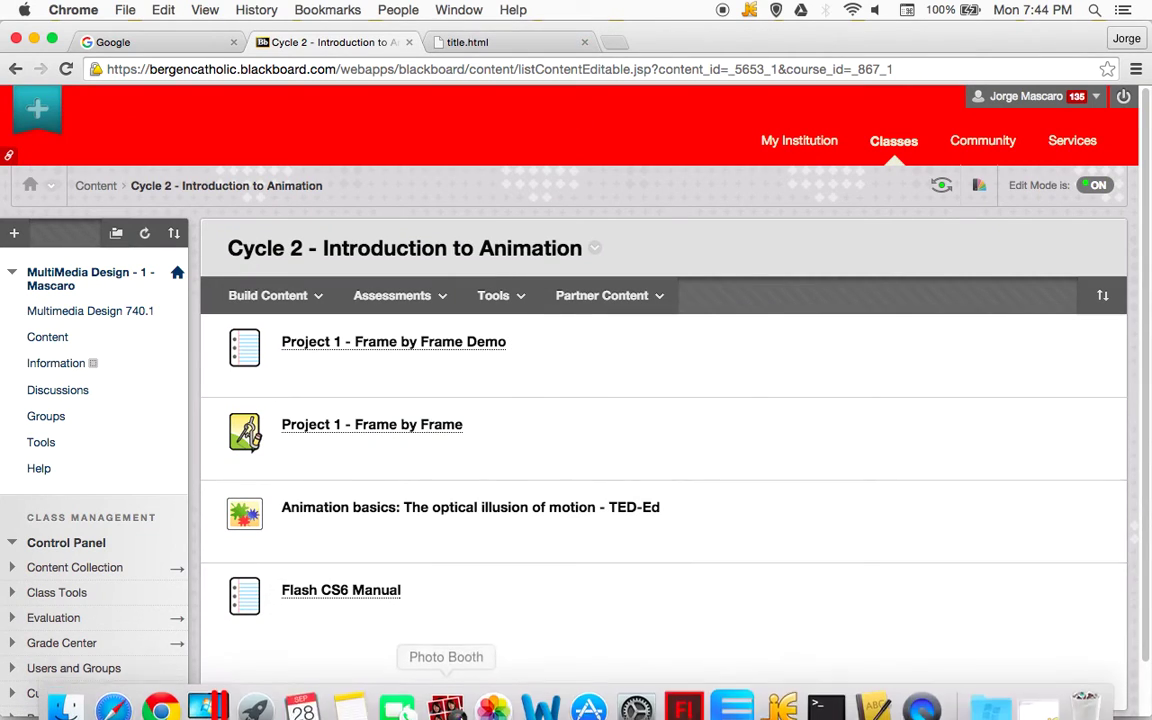
click(684, 710)
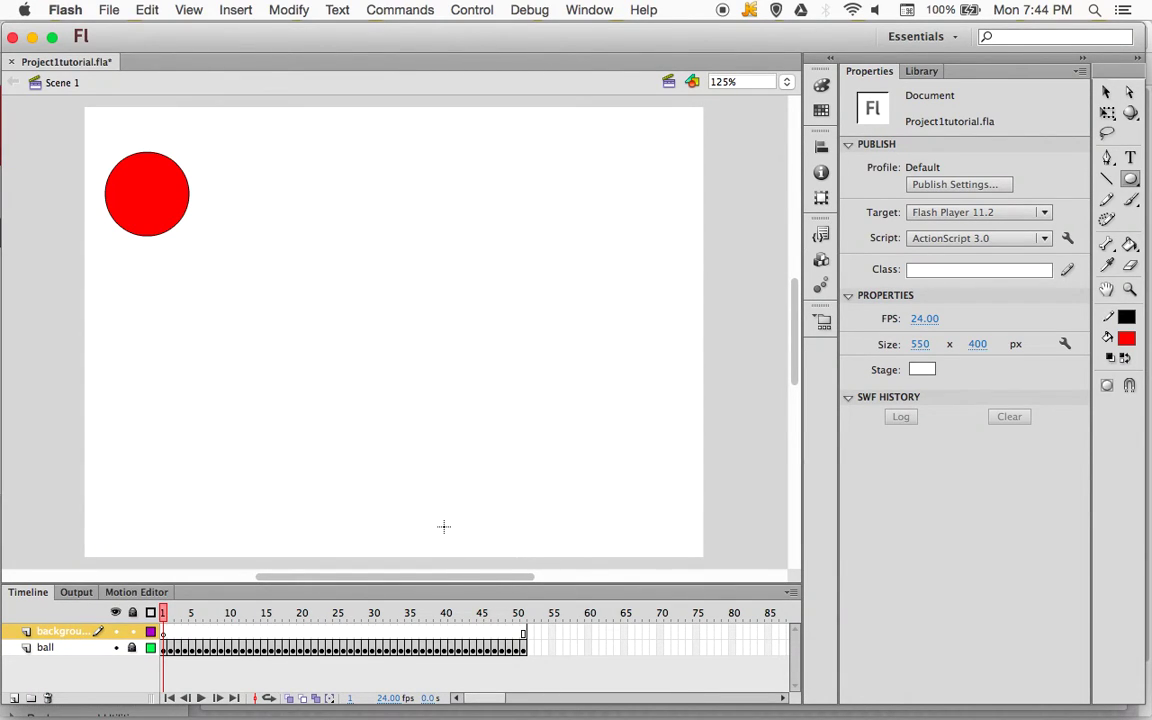
click(1131, 201)
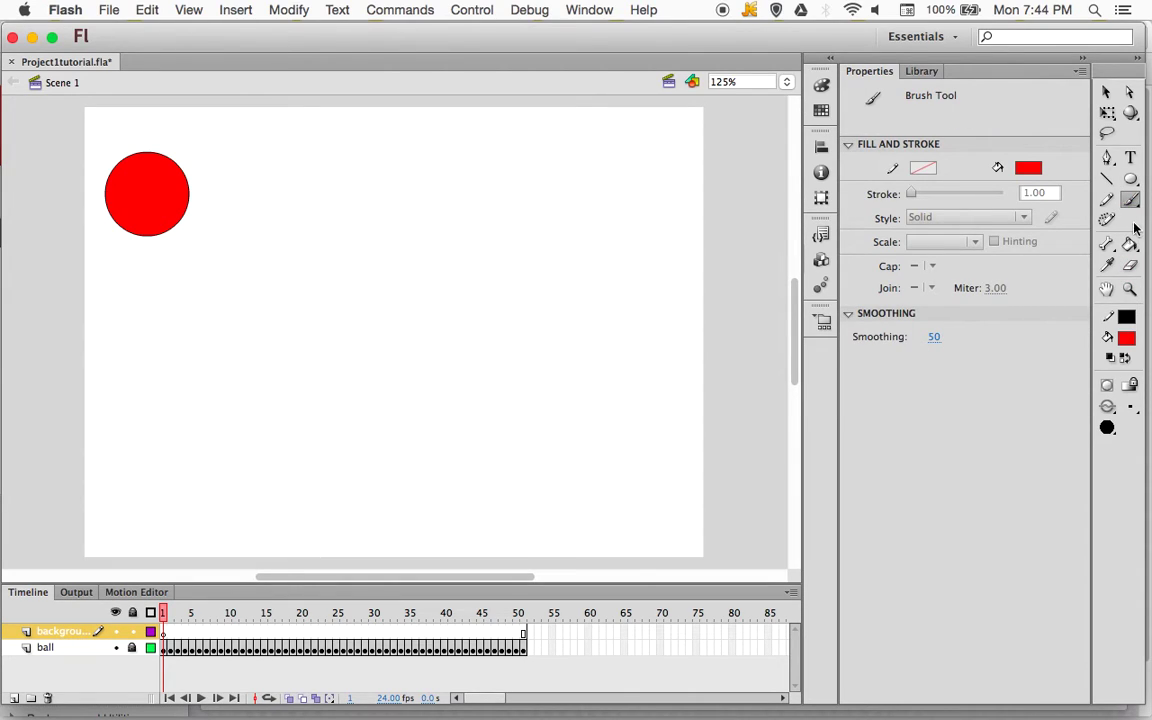
click(1126, 339)
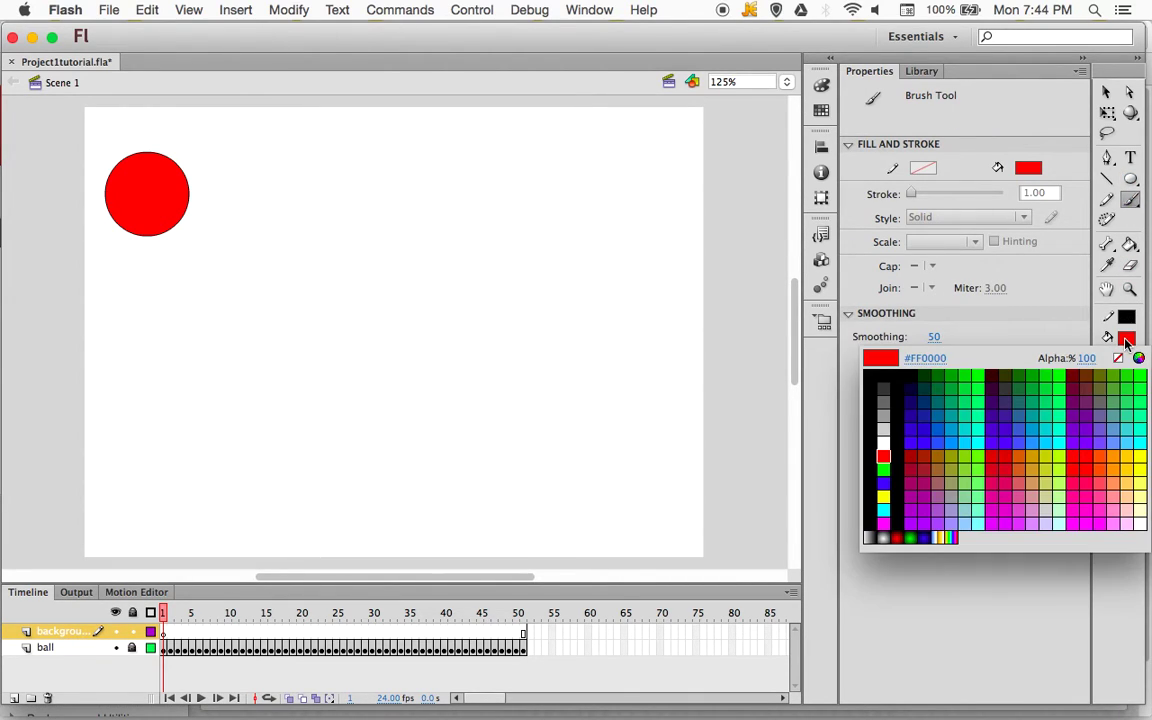
click(944, 376)
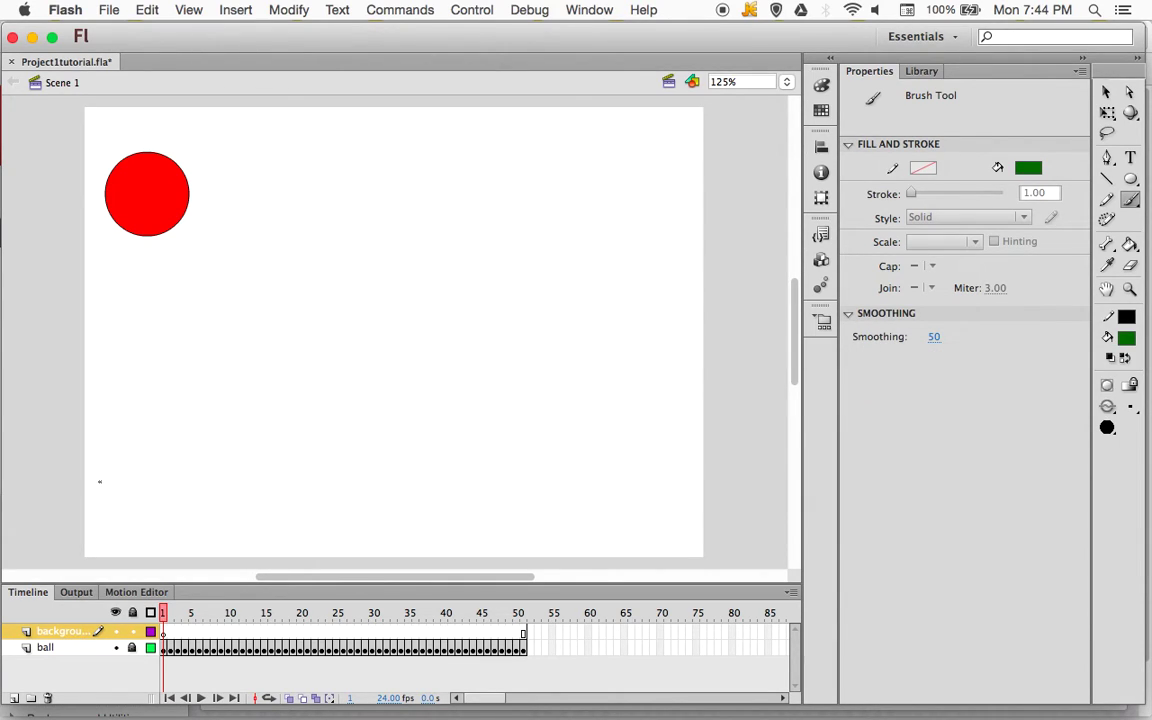
Step: Give the brush a round shape and a larger size
click(1114, 434)
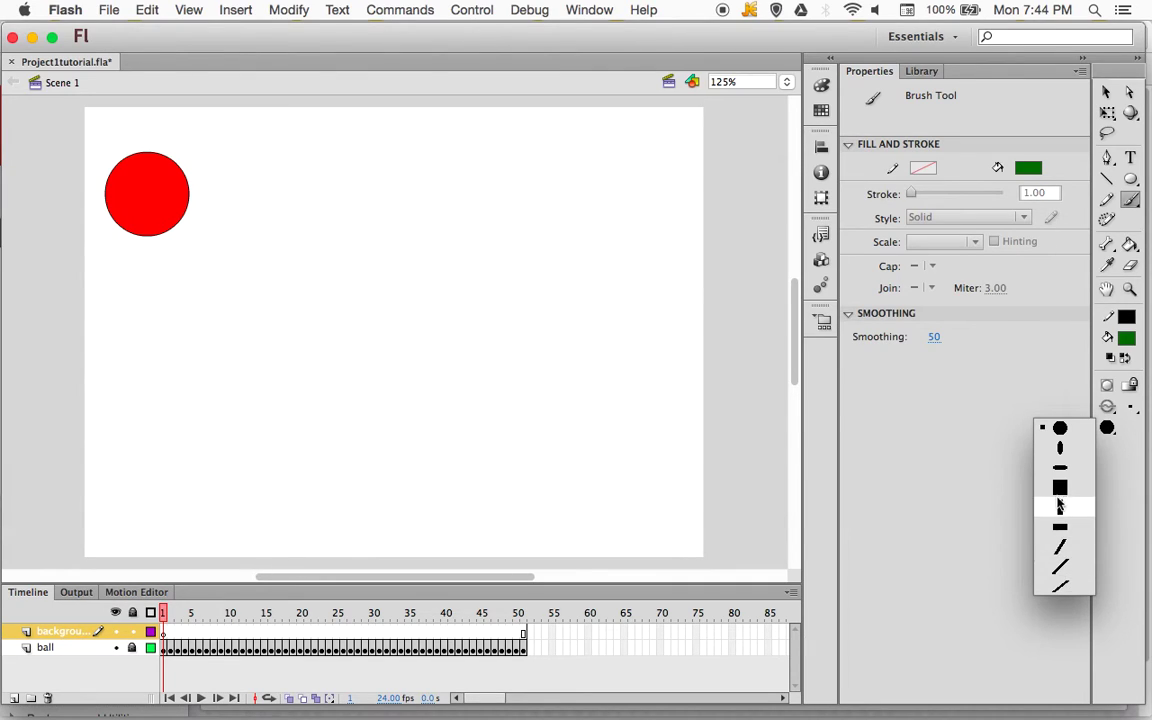
click(1061, 430)
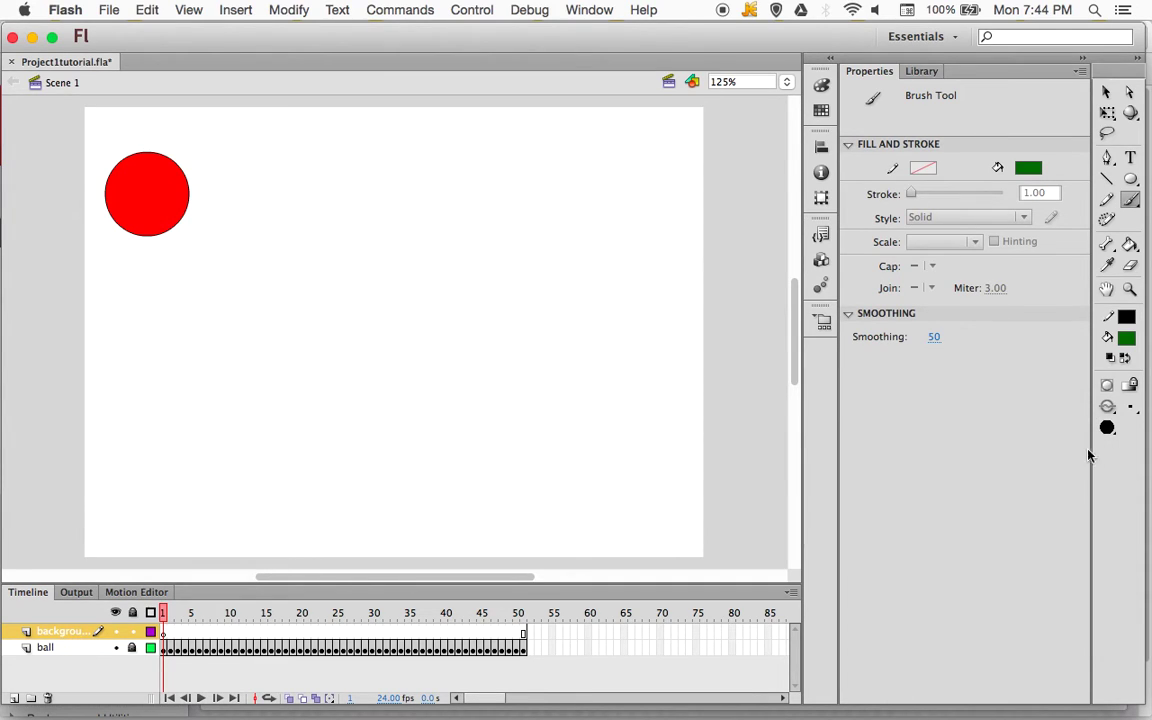
click(1134, 413)
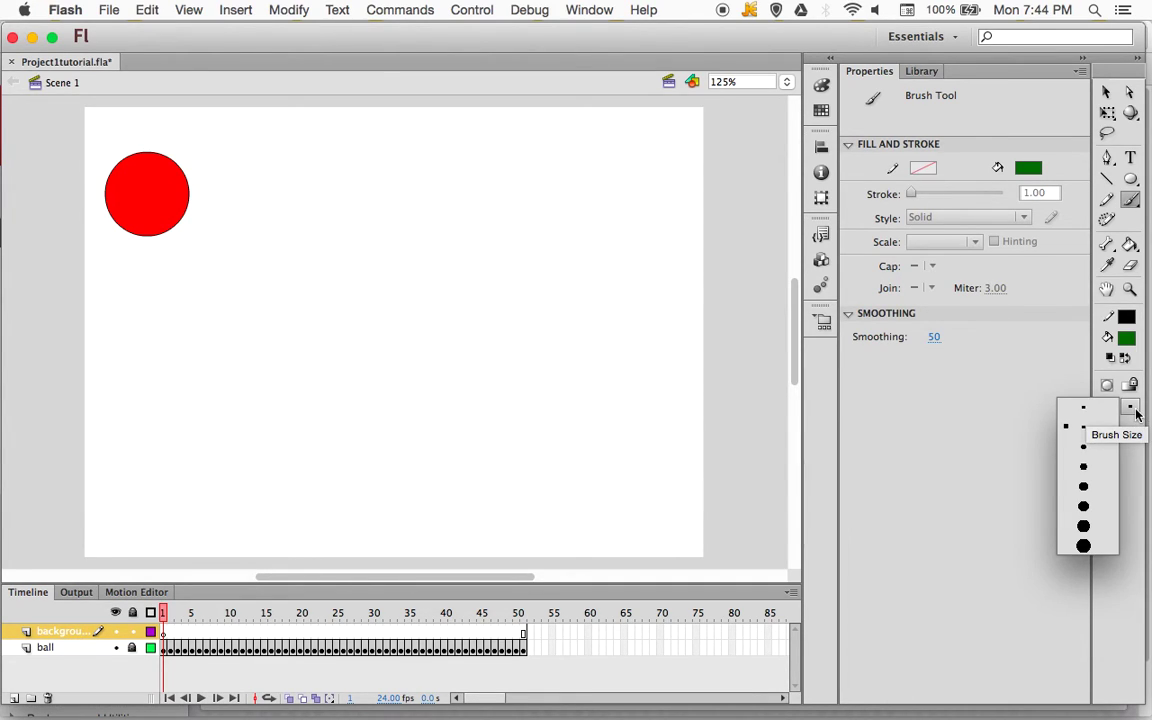
click(1093, 488)
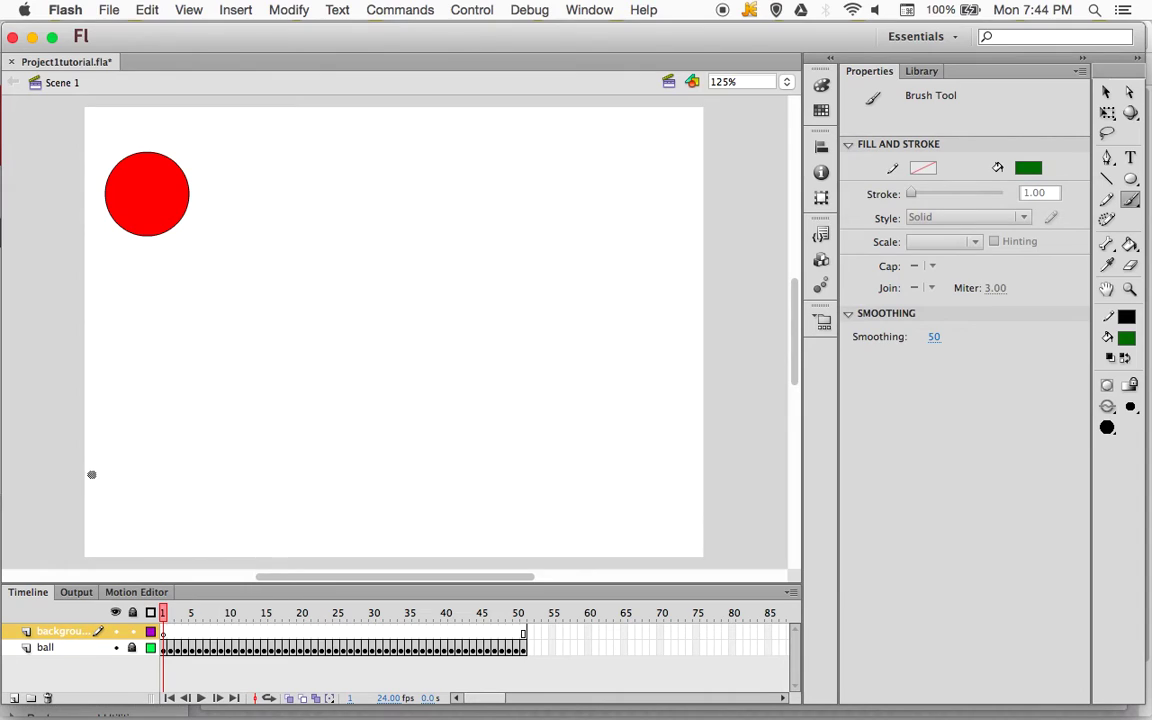
Step: Brush the green hill outline along the stage bottom and touch up its edges
mouse_move(46, 514)
mouse_down()
mouse_move(180, 468)
mouse_move(386, 437)
mouse_move(630, 450)
mouse_move(716, 491)
mouse_move(748, 543)
mouse_move(717, 563)
mouse_move(249, 578)
mouse_move(77, 566)
mouse_move(39, 537)
mouse_move(48, 514)
mouse_up()
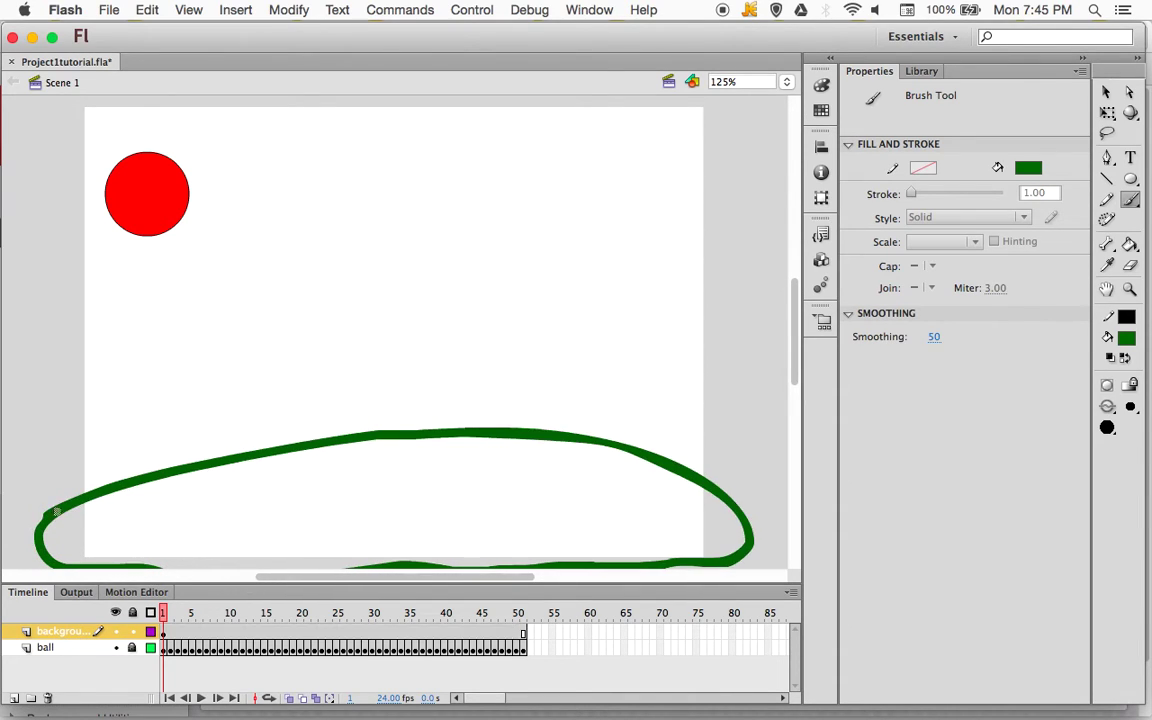
scroll(796, 330, down, 3)
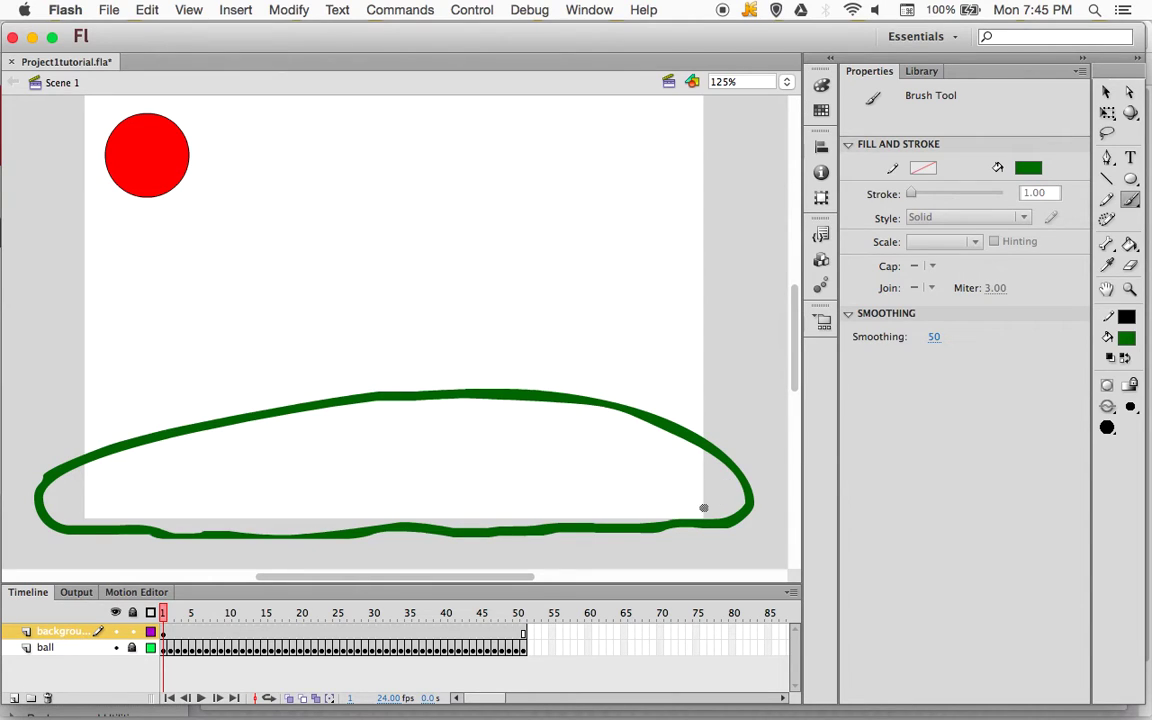
drag(698, 527, 599, 536)
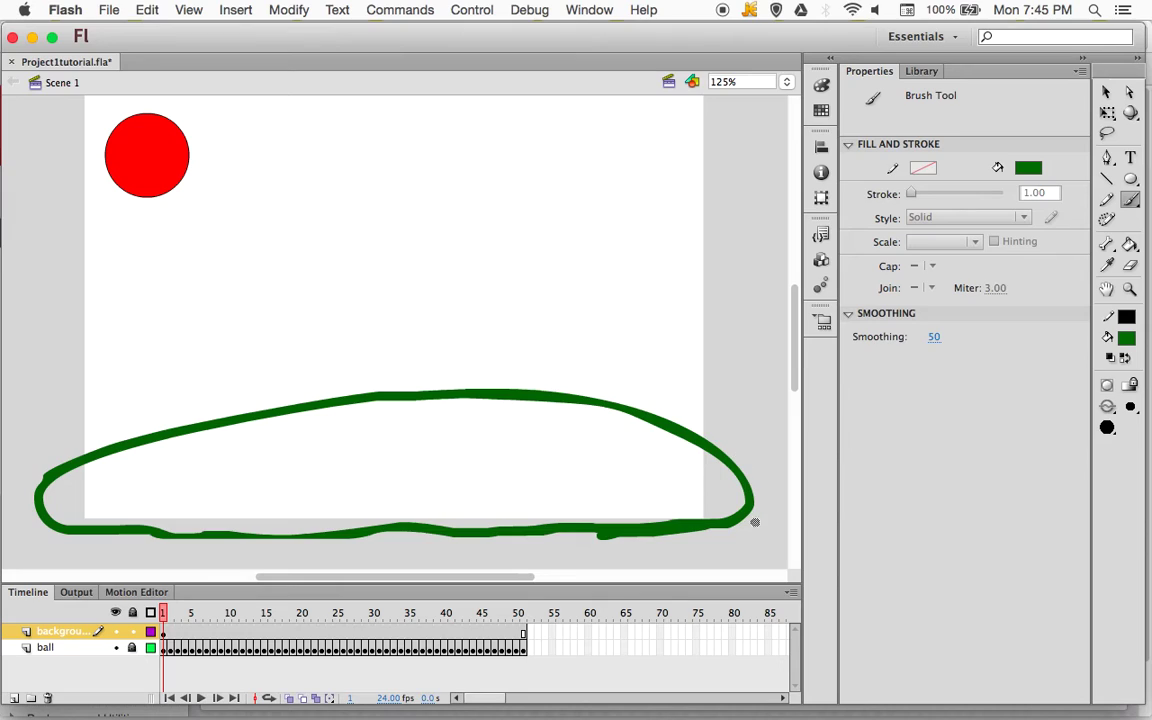
drag(690, 524, 707, 528)
drag(354, 535, 145, 539)
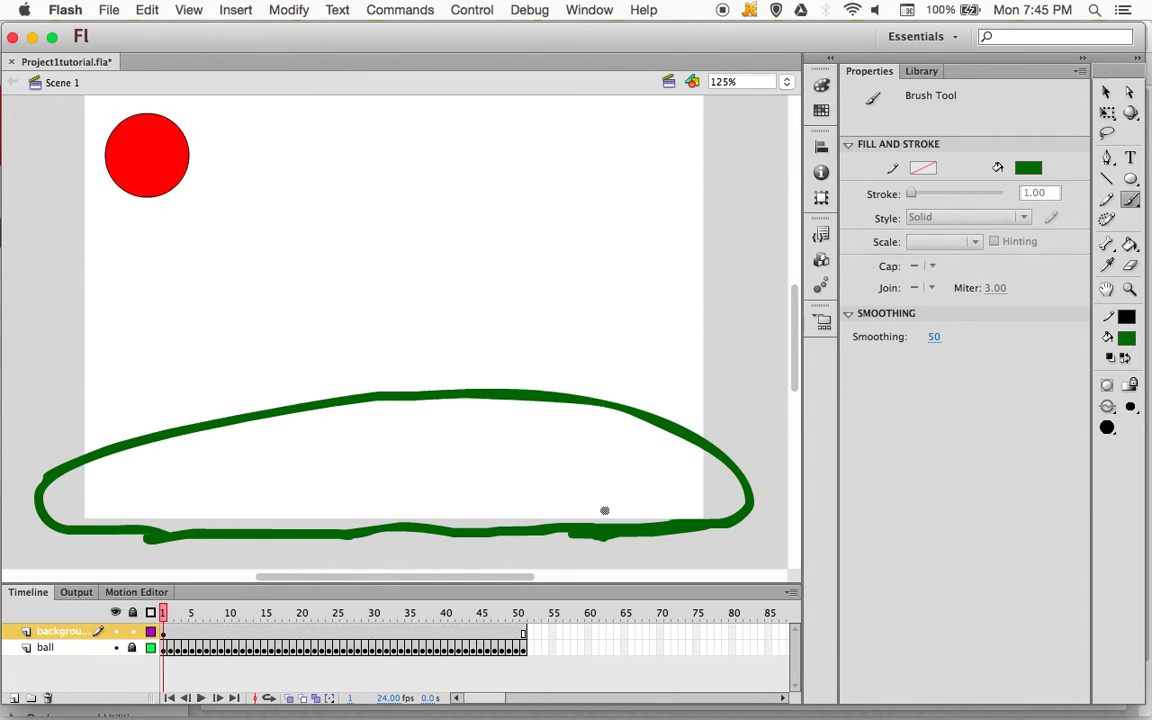
Step: Paint five short grass strokes inside the hill's left side
drag(87, 470, 66, 504)
drag(125, 467, 104, 508)
drag(162, 463, 150, 492)
mouse_move(175, 478)
mouse_down()
mouse_move(209, 440)
mouse_move(238, 488)
mouse_up()
drag(303, 438, 300, 492)
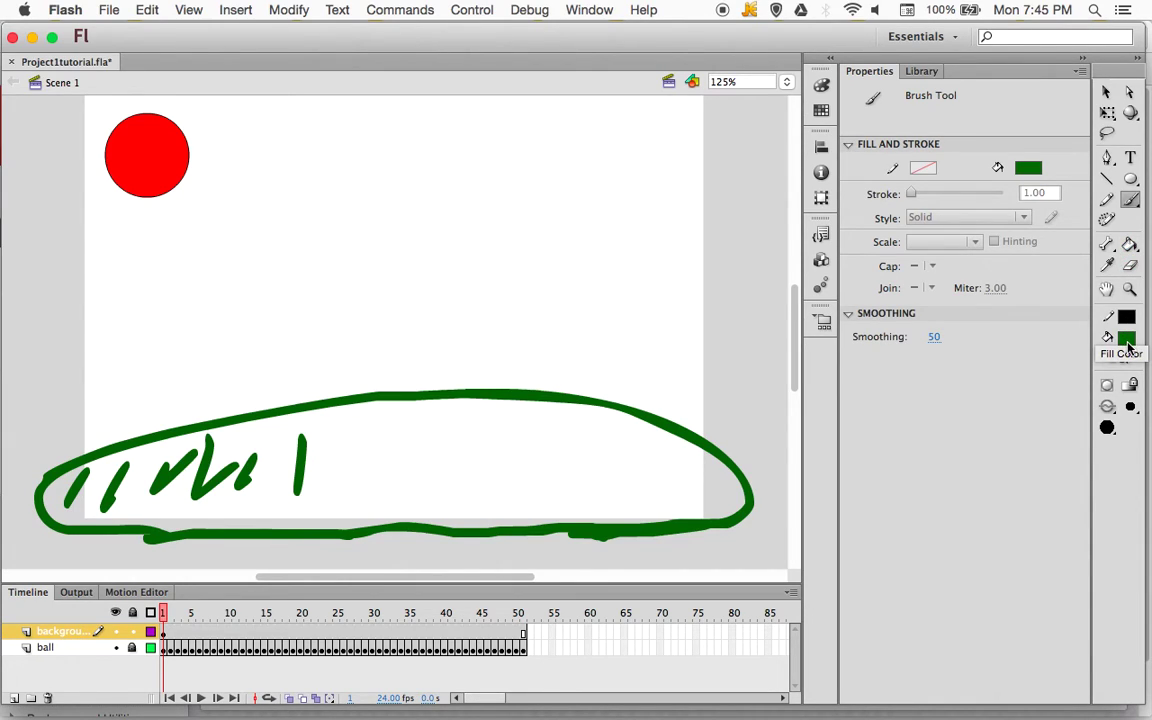
Step: Fill the hill outline with solid dark green using the Paint Bucket Tool
click(1130, 246)
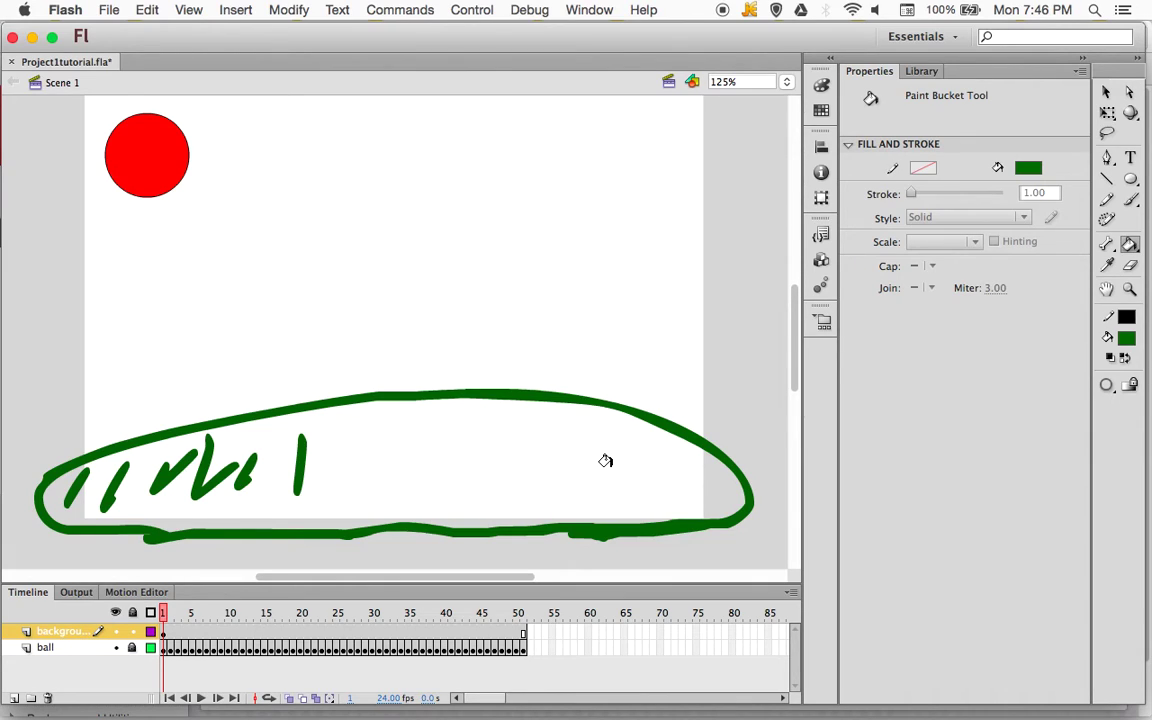
click(606, 461)
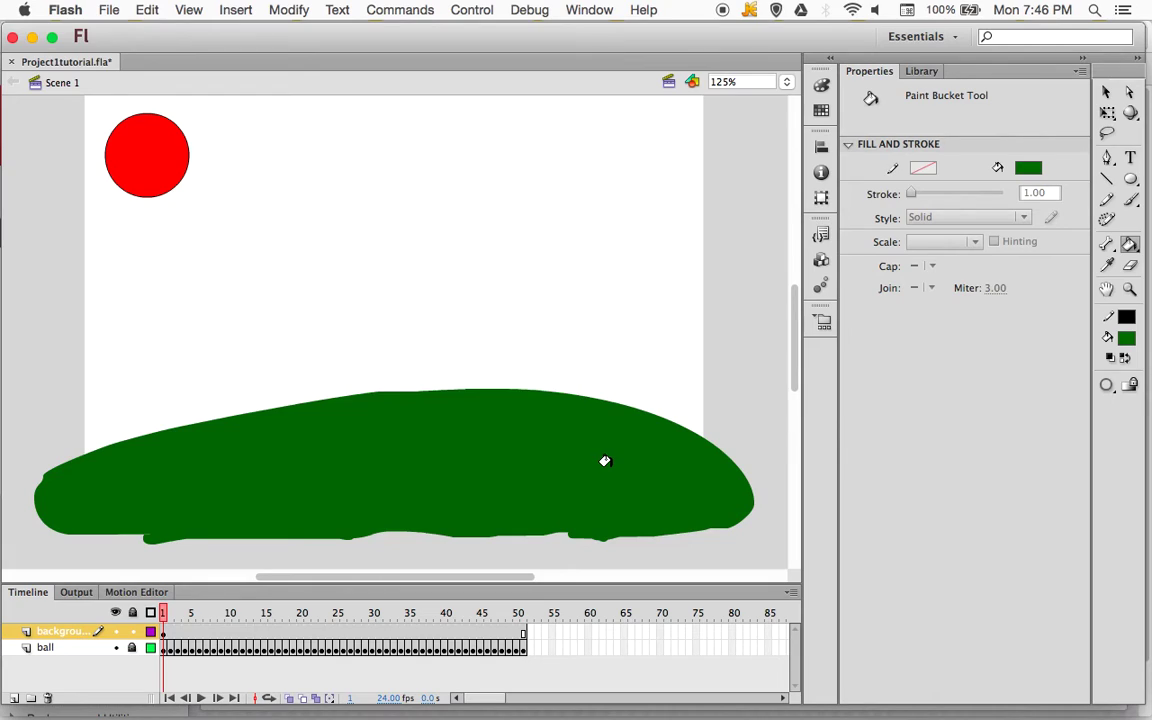
click(1127, 341)
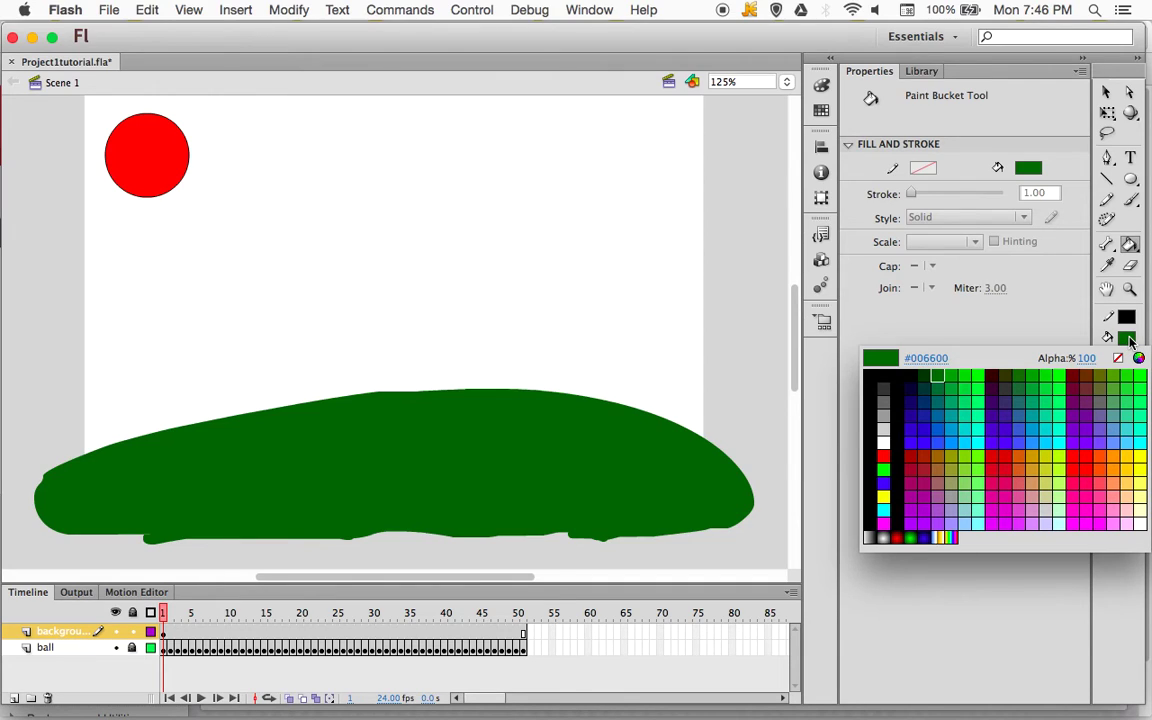
Step: Set the fill to yellow #FBCC33, select the Brush, and zoom the stage to 100%
click(1137, 460)
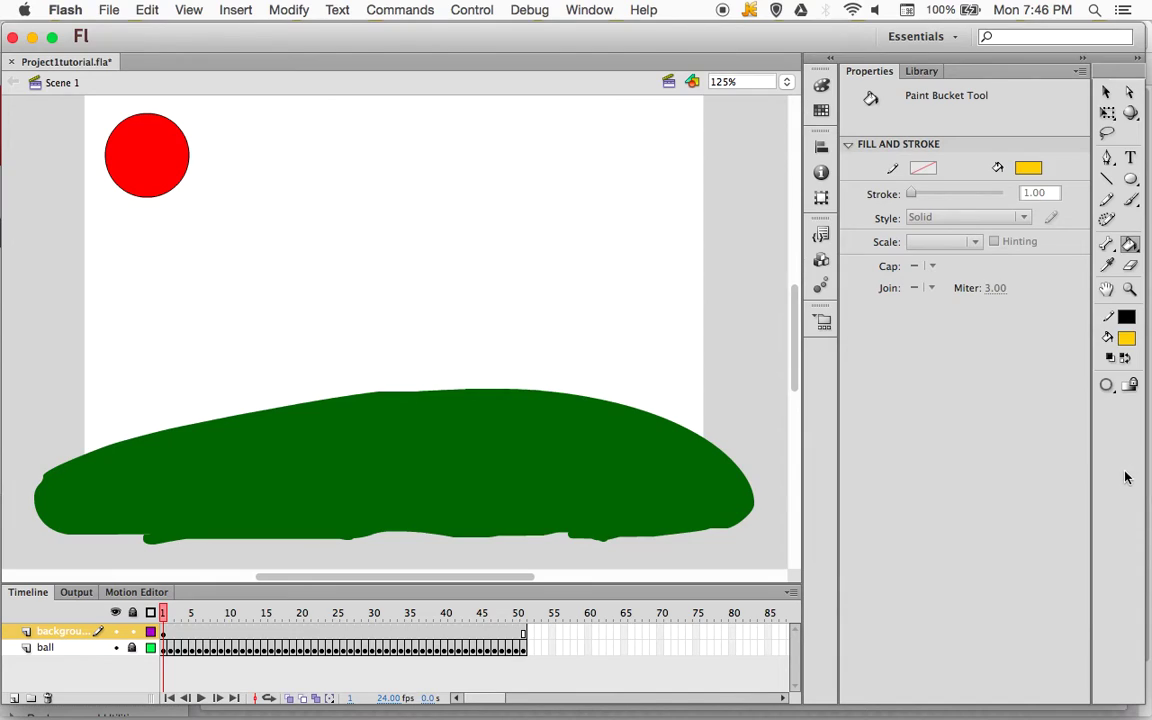
click(1131, 200)
click(749, 87)
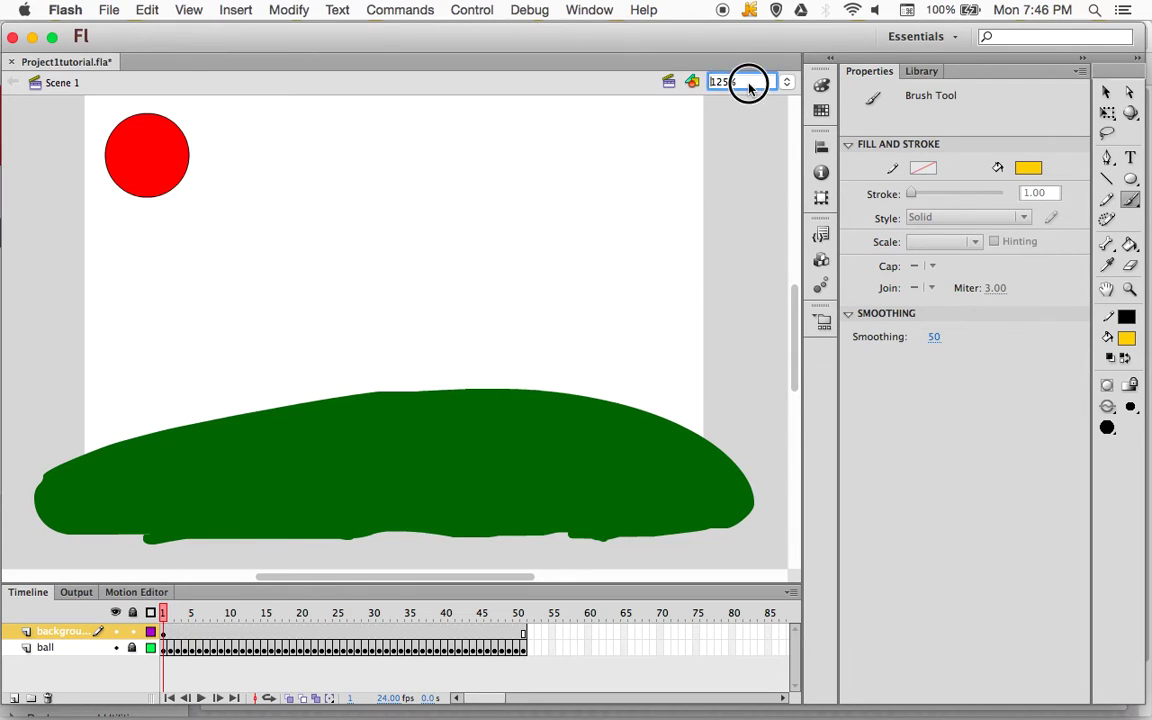
key(BackSpace)
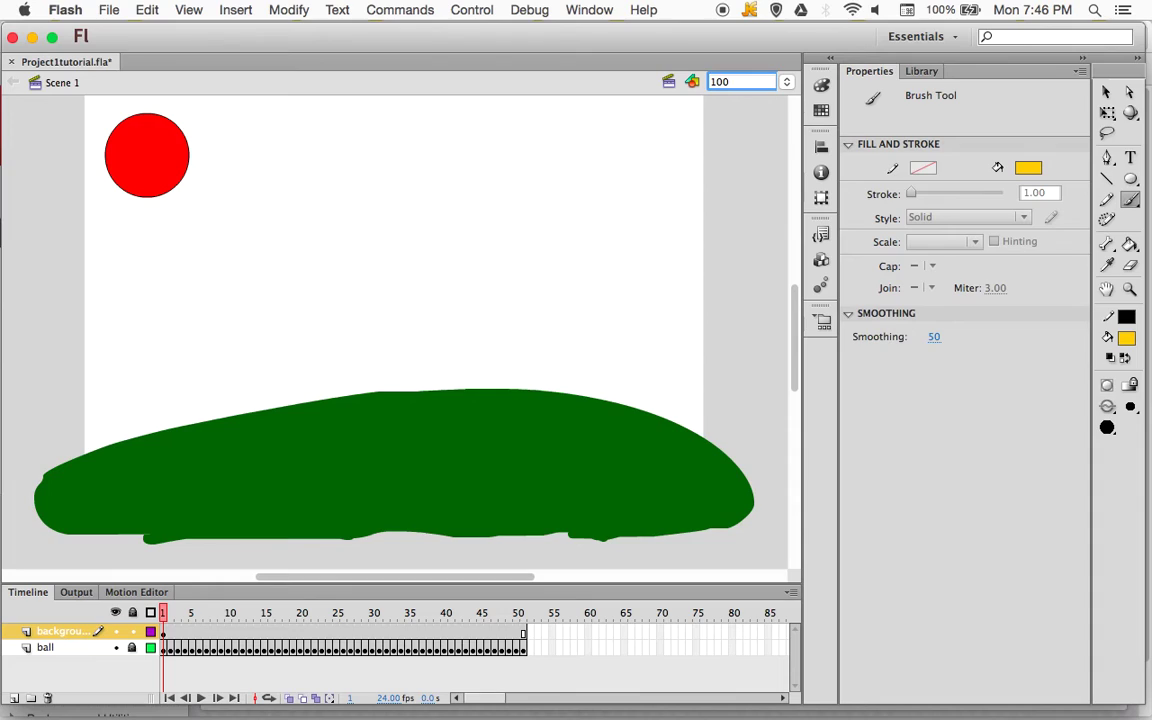
key(Return)
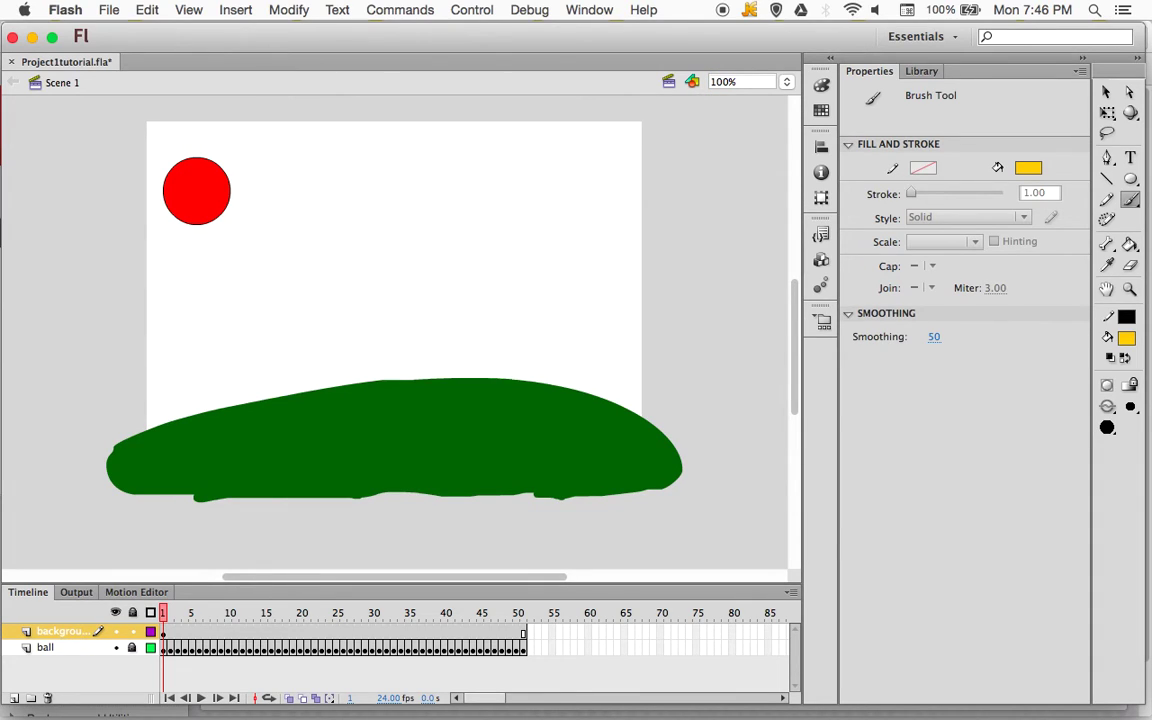
click(795, 310)
drag(795, 310, 795, 296)
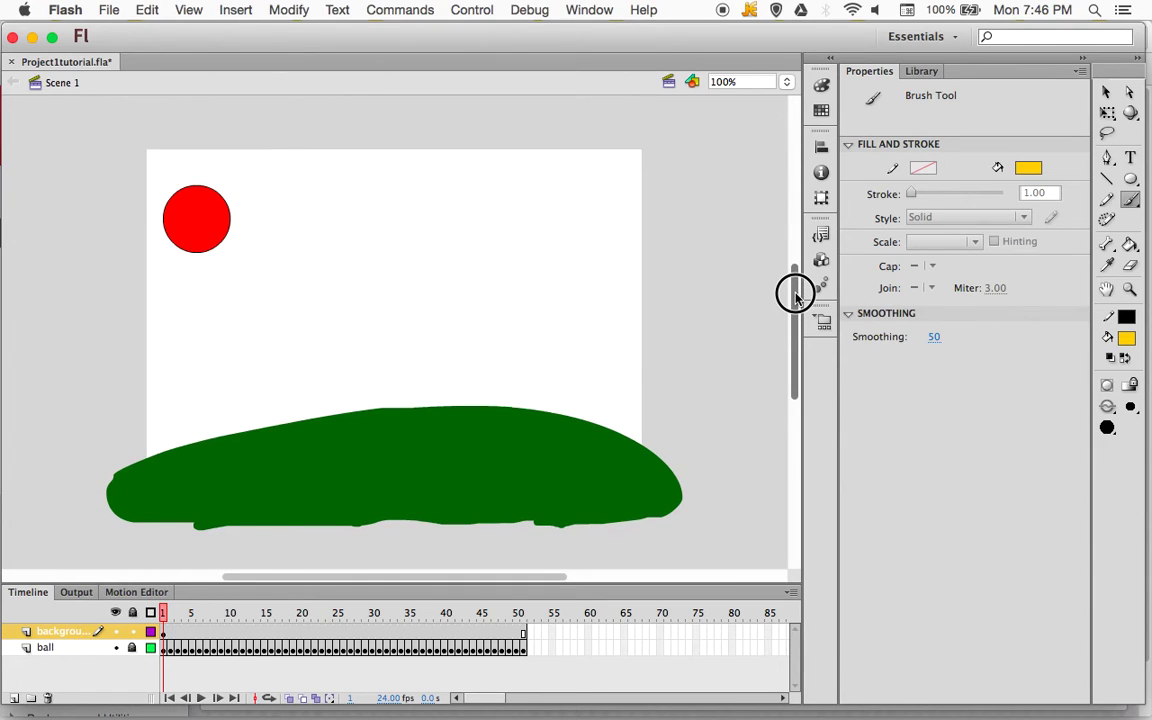
Step: Brush the sun's curved outline in the top-right corner and add a ray below it
mouse_move(534, 120)
mouse_down()
mouse_move(566, 166)
mouse_move(683, 238)
mouse_up()
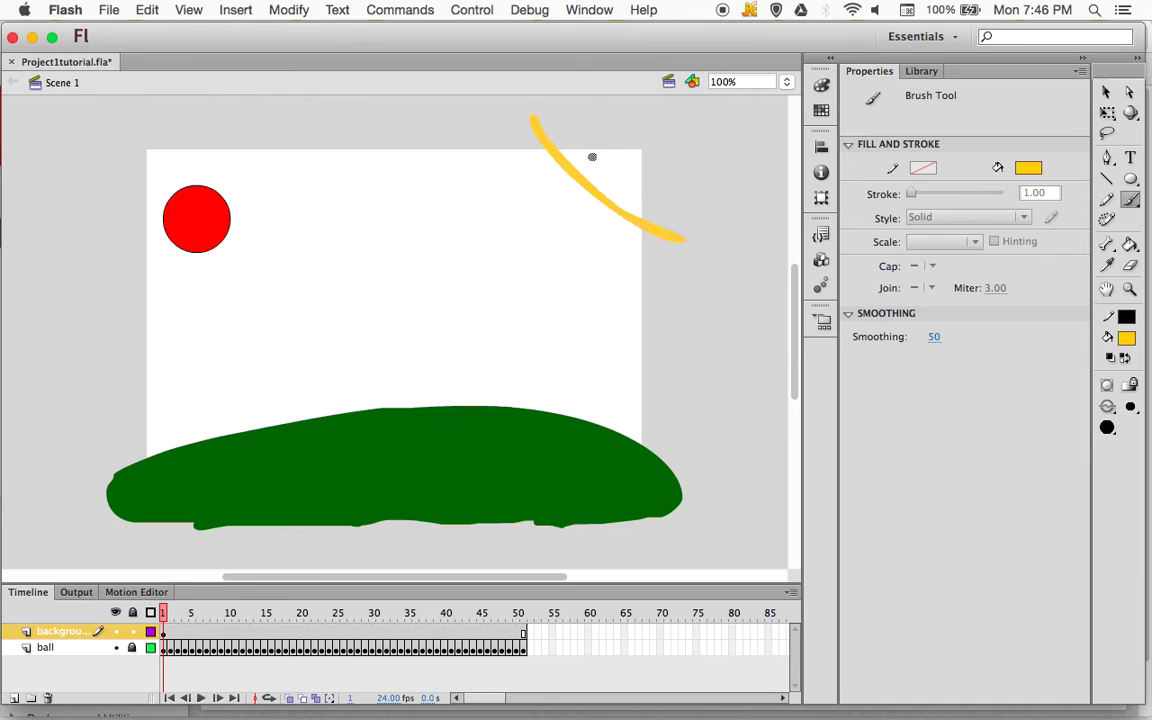
mouse_move(540, 118)
mouse_down()
mouse_move(682, 121)
mouse_move(689, 175)
mouse_move(676, 240)
mouse_move(628, 224)
mouse_move(605, 261)
mouse_move(589, 238)
mouse_move(590, 199)
mouse_move(547, 232)
mouse_move(547, 208)
mouse_move(519, 181)
mouse_move(548, 153)
mouse_move(484, 177)
mouse_up()
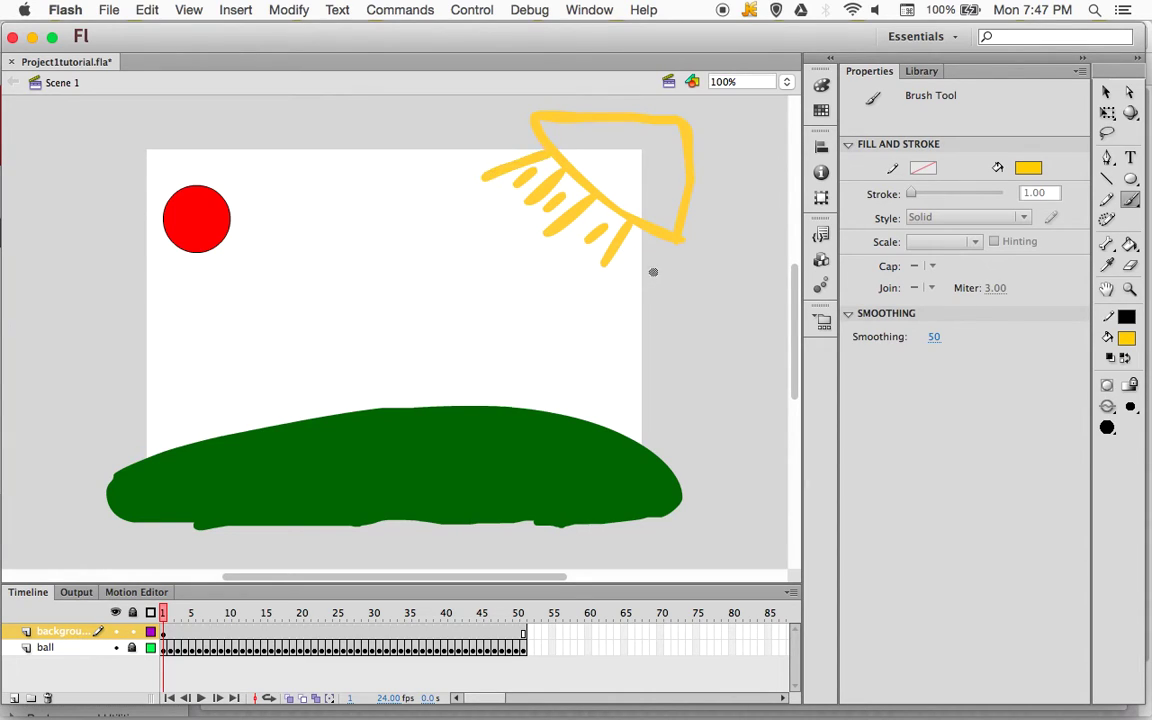
drag(635, 244, 627, 257)
Step: Fill the sun outline in the stage's top-right corner with solid yellow, then return to the Selection Tool
click(1131, 252)
click(622, 193)
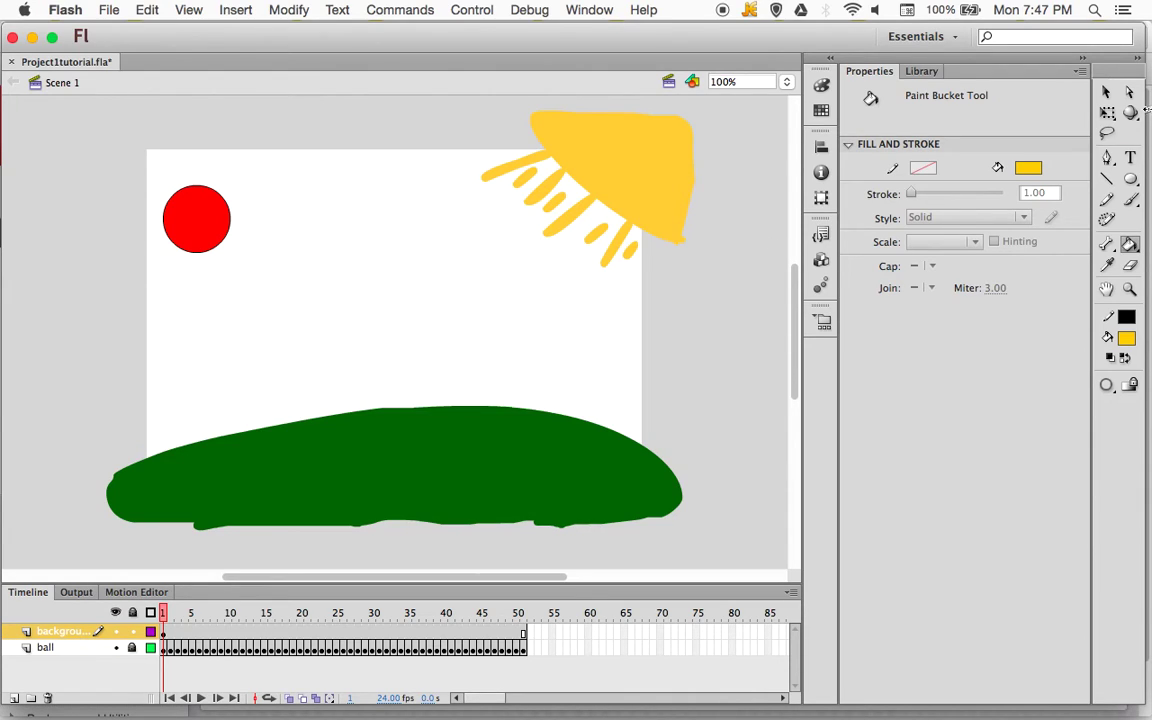
click(1106, 92)
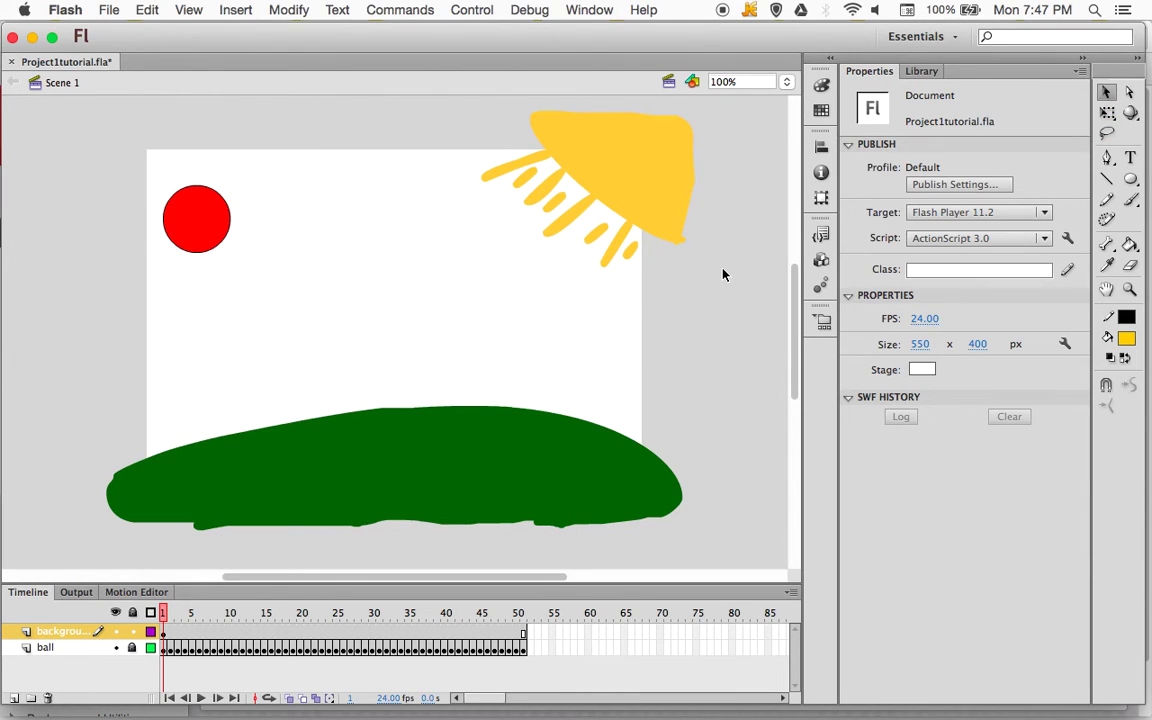
Step: Try teal and then light cyan as the stage background colour
click(928, 72)
click(878, 78)
click(923, 370)
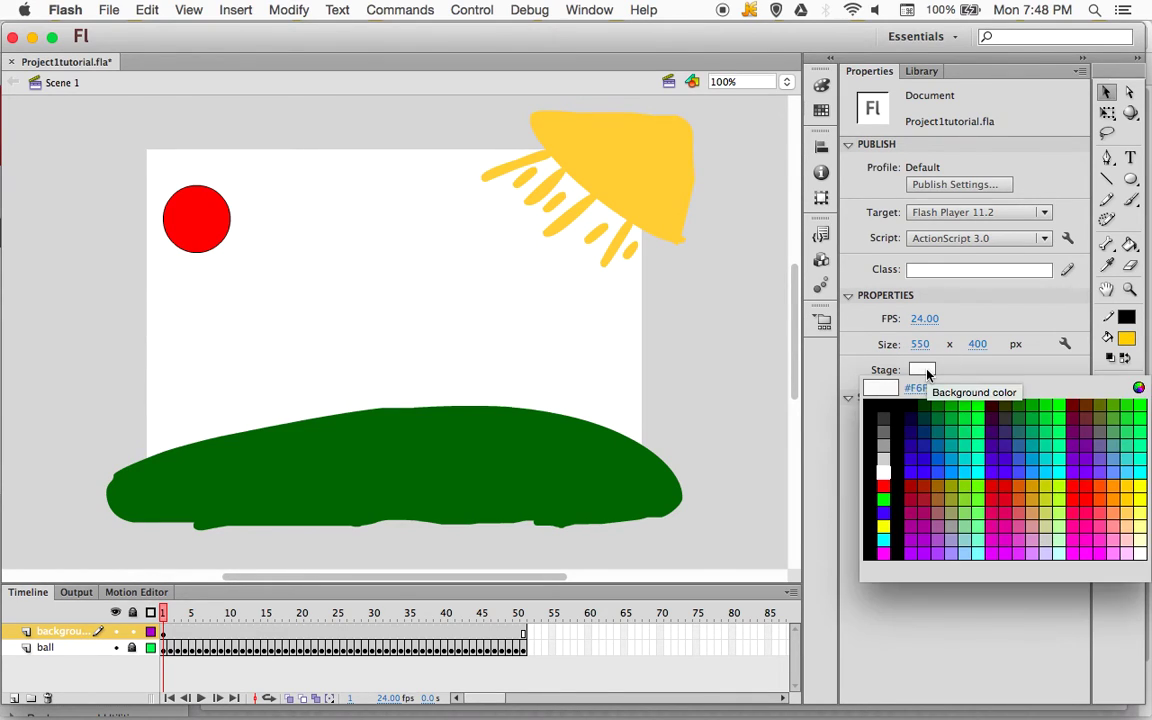
click(952, 449)
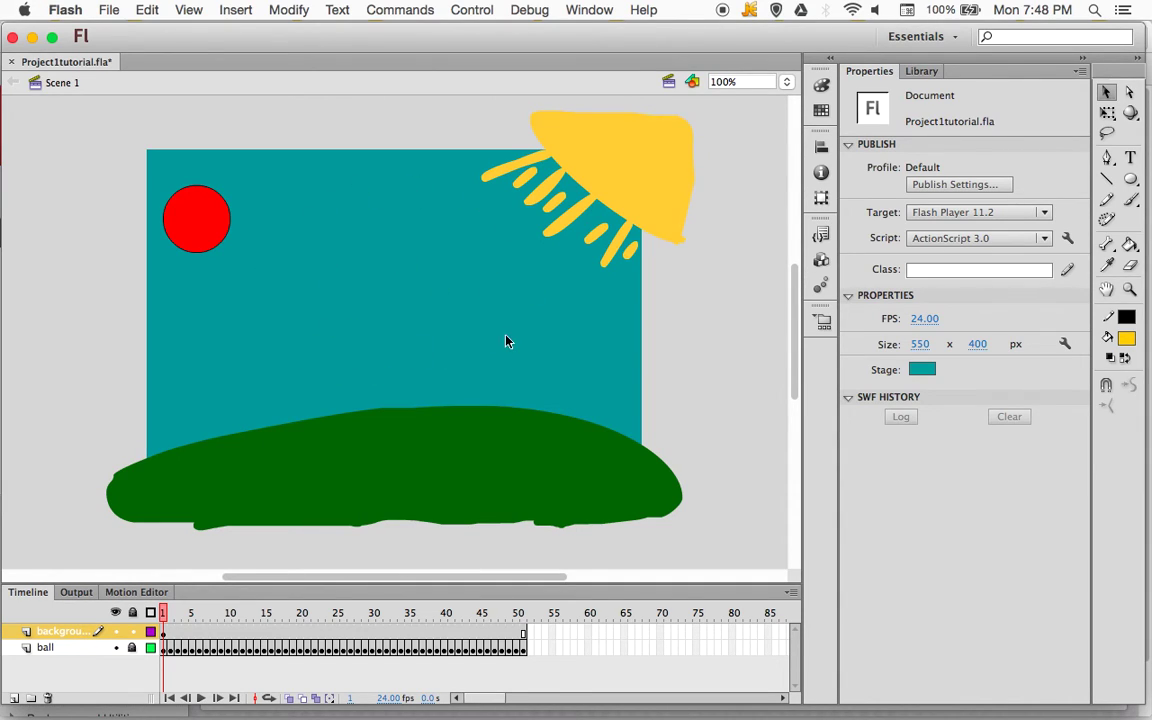
click(921, 369)
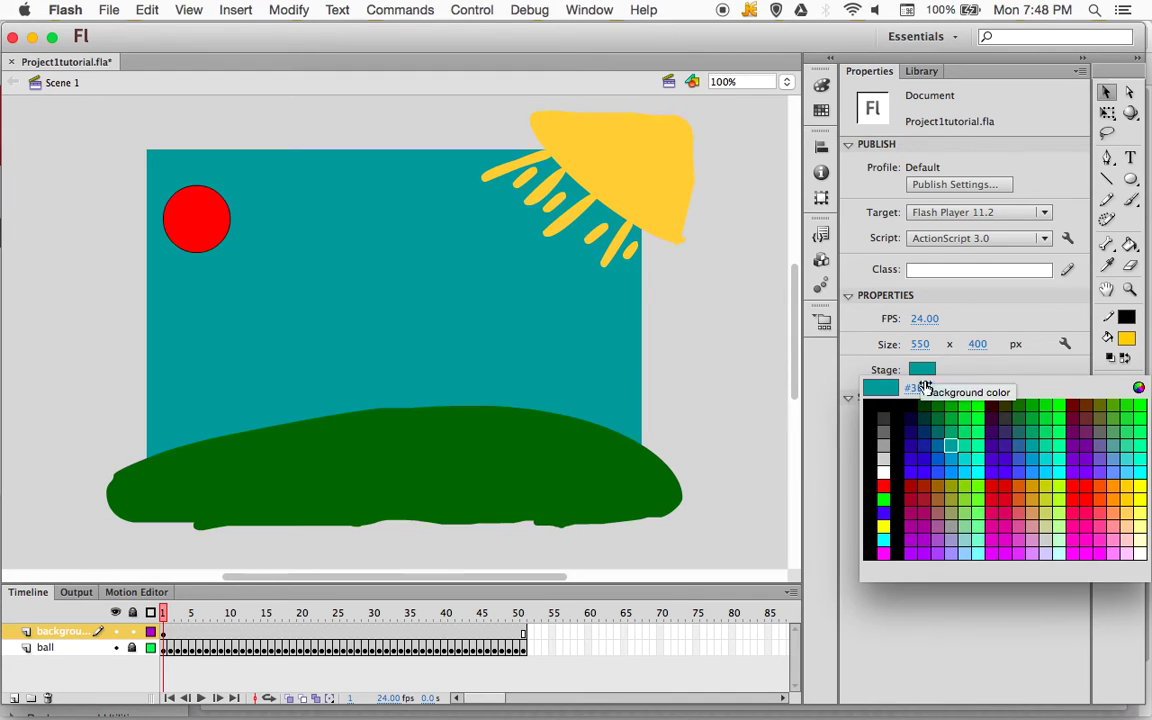
click(966, 461)
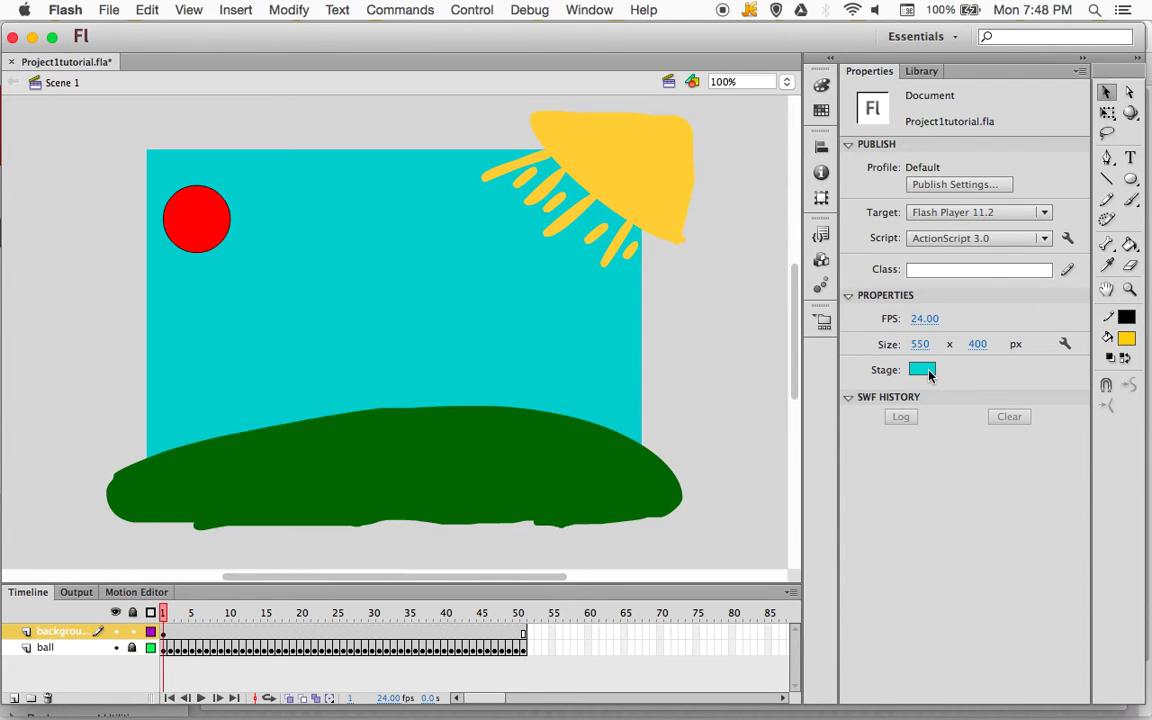
Step: Preview the ball animation three times, then make the stage background orange and replay it
key(Return)
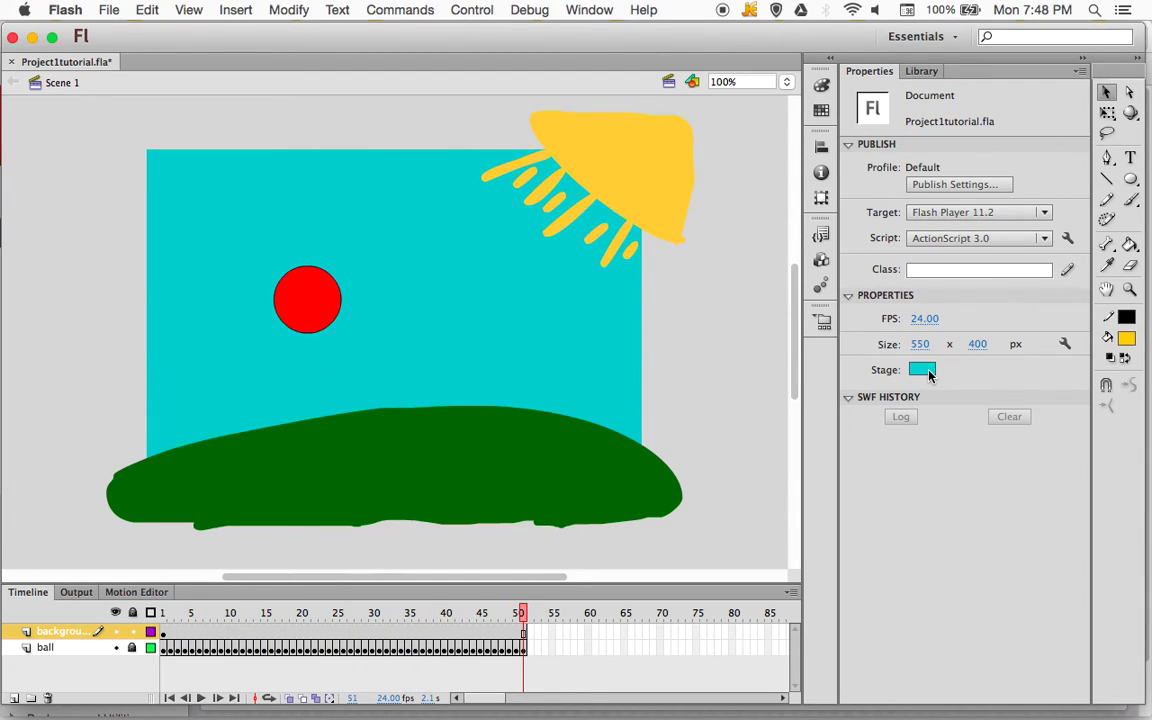
key(Return)
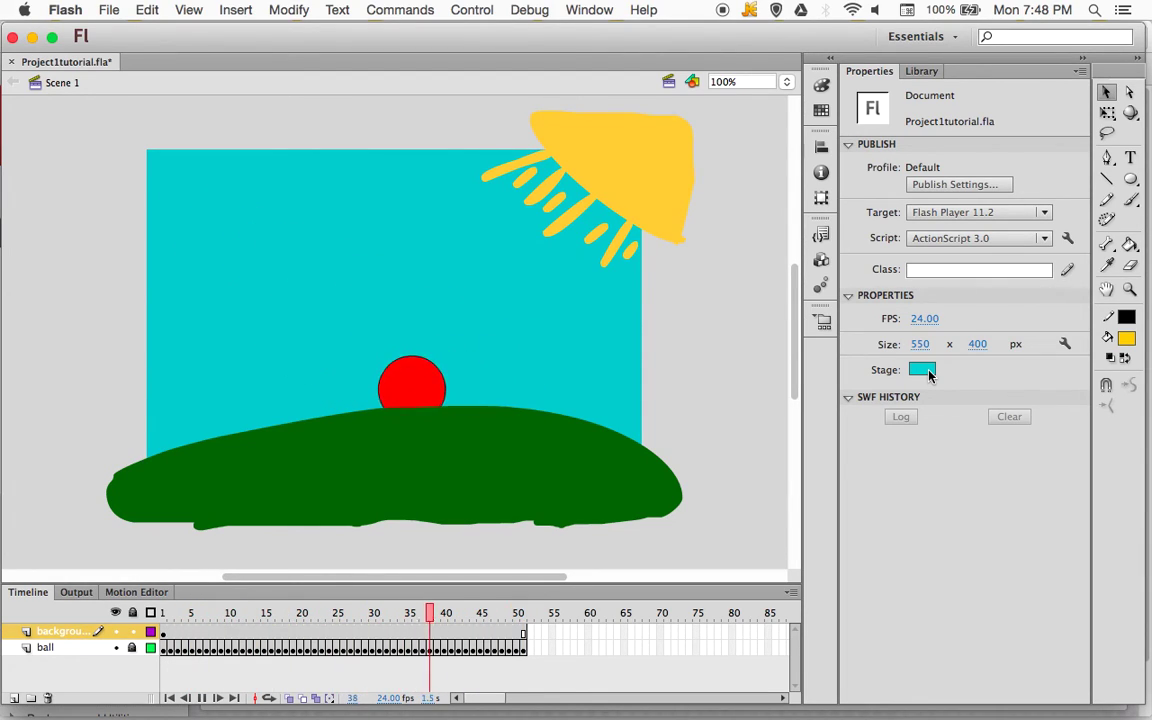
key(Return)
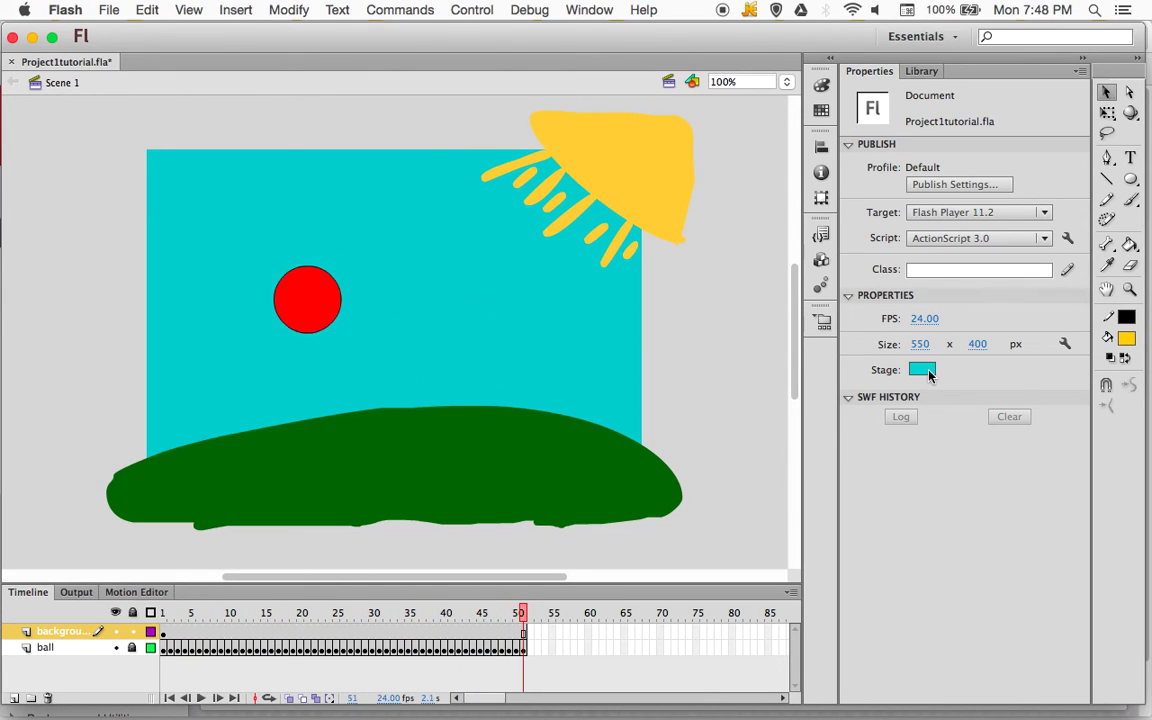
click(923, 372)
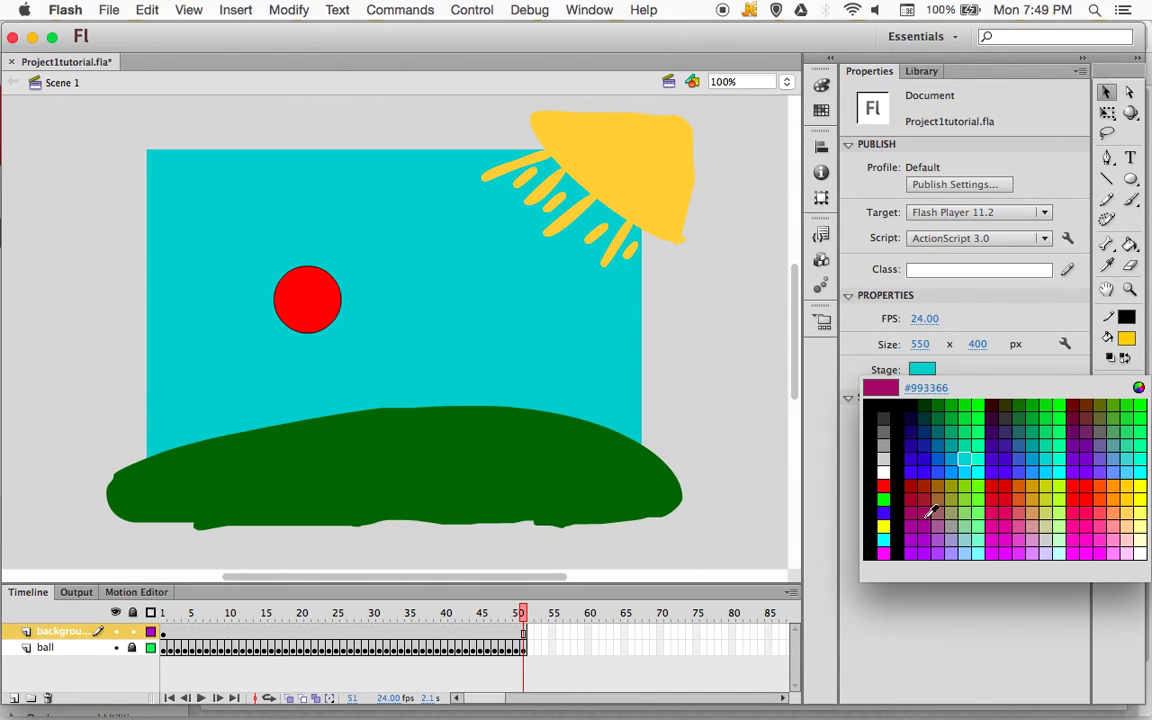
click(1118, 485)
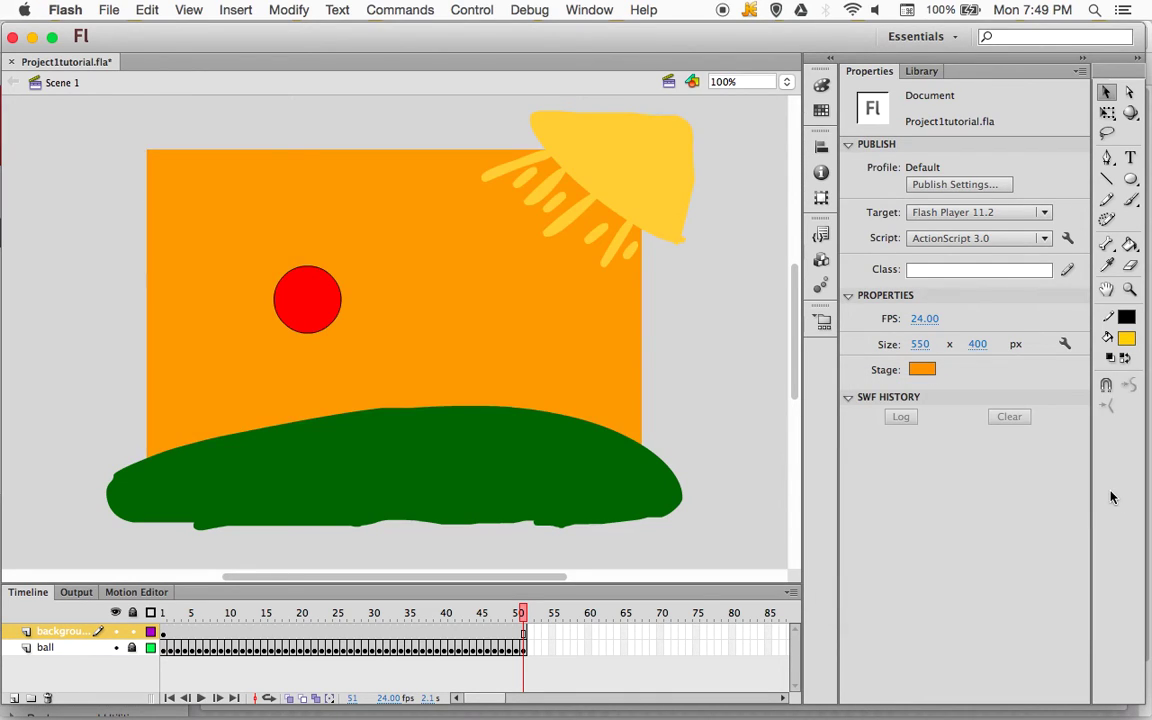
key(Return)
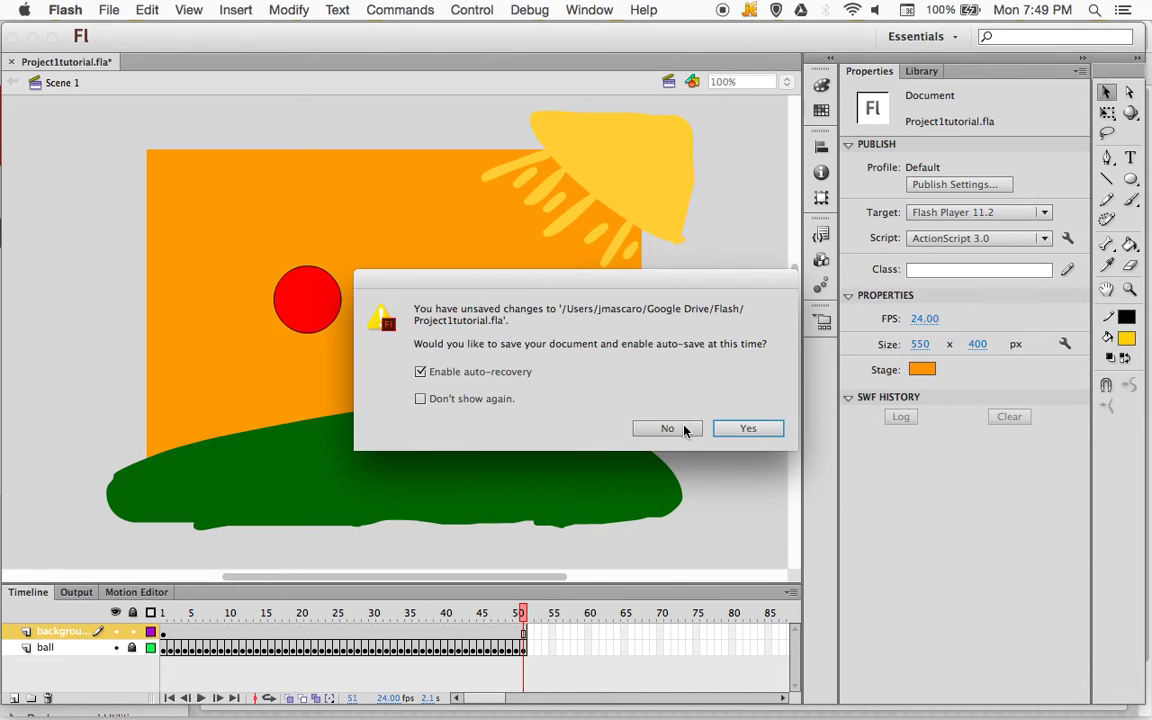
Step: Save the document with auto-save enabled and replay the ball animation twice
click(742, 428)
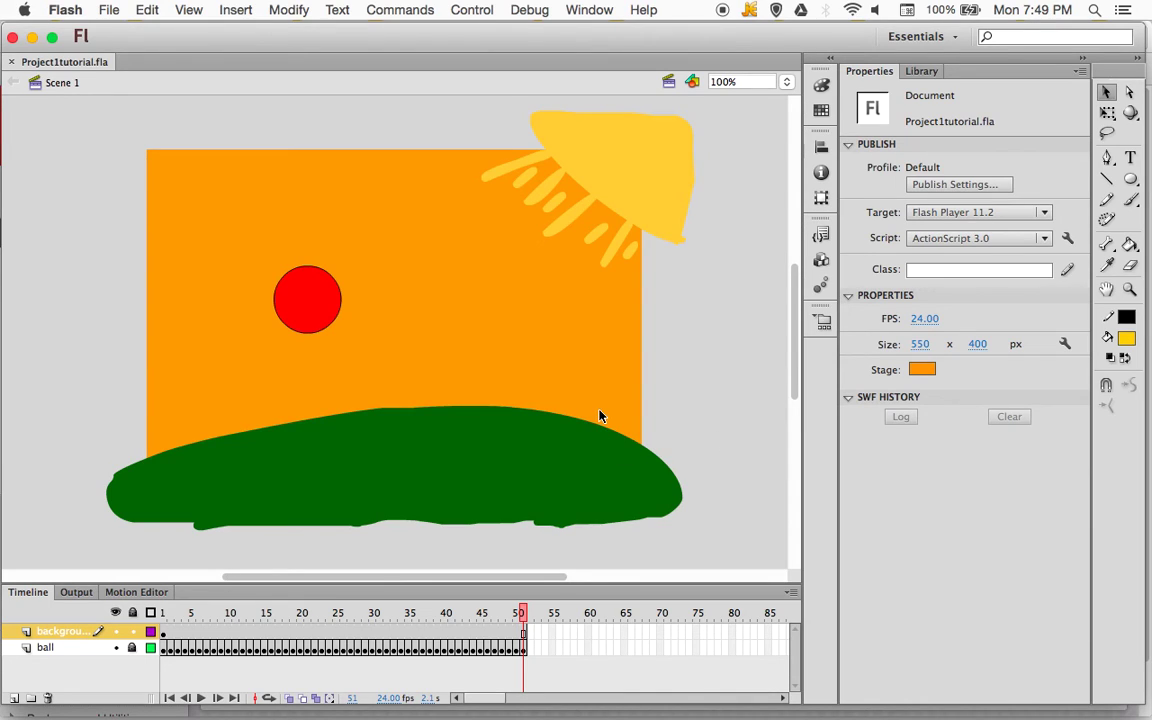
key(Return)
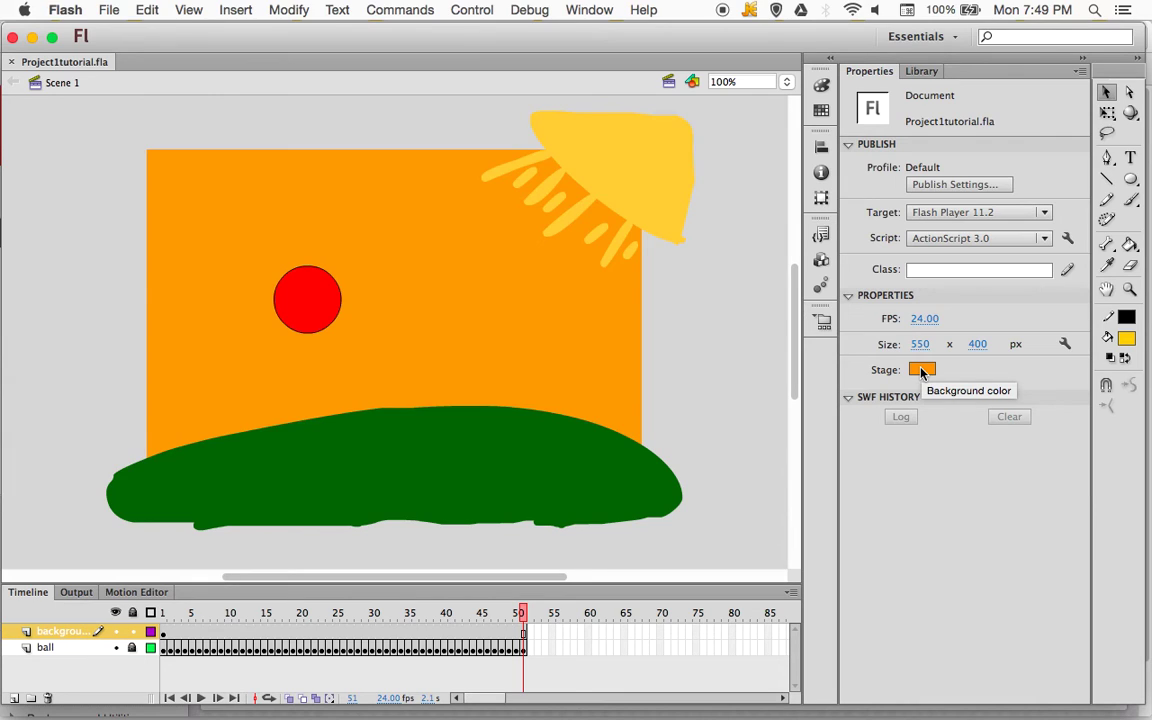
key(Return)
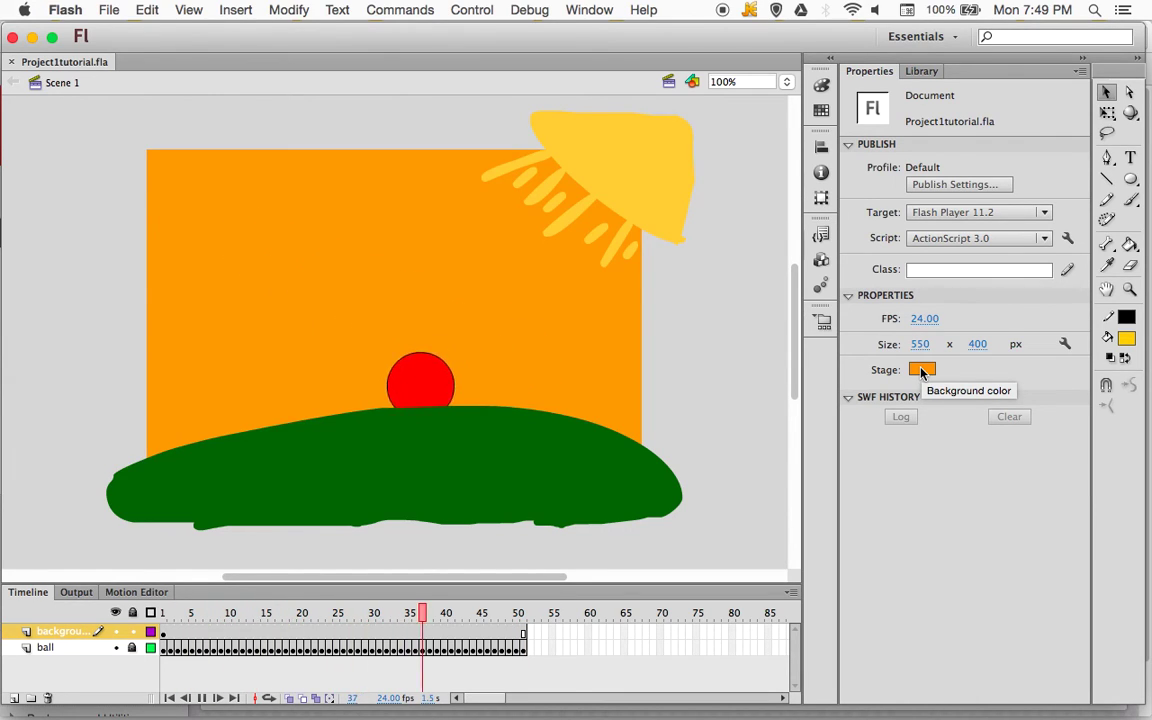
Step: Cycle the stage background through purple and blue to cyan, then play the animation
click(921, 370)
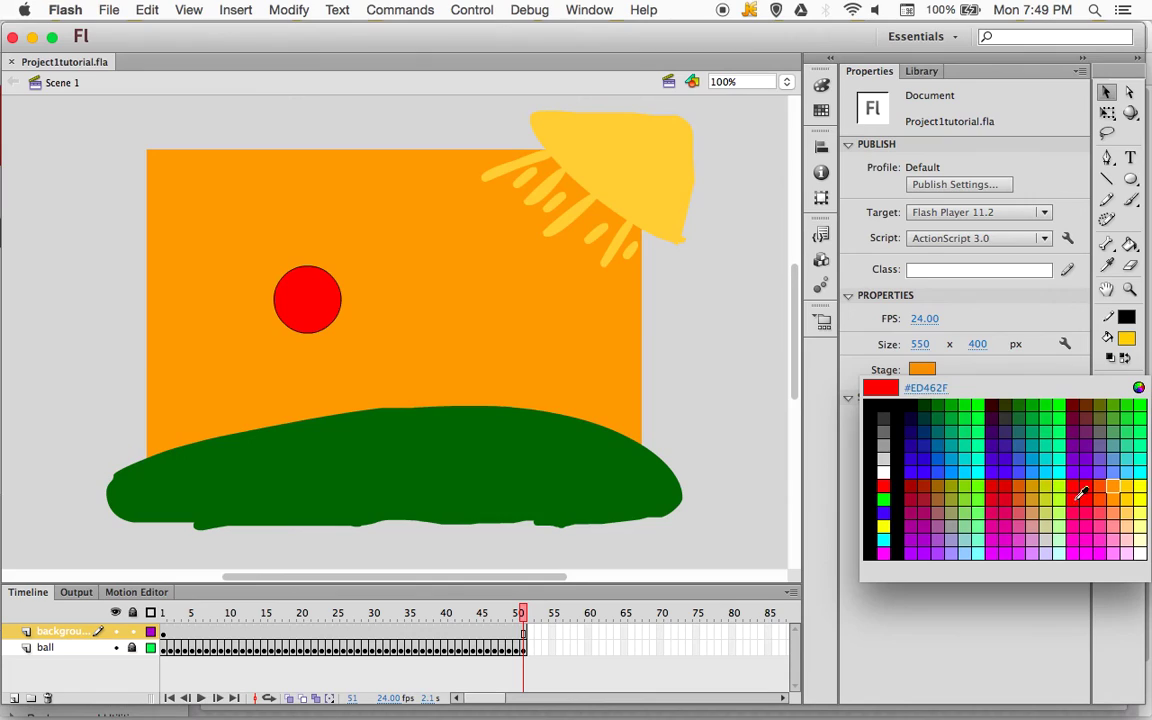
click(1090, 440)
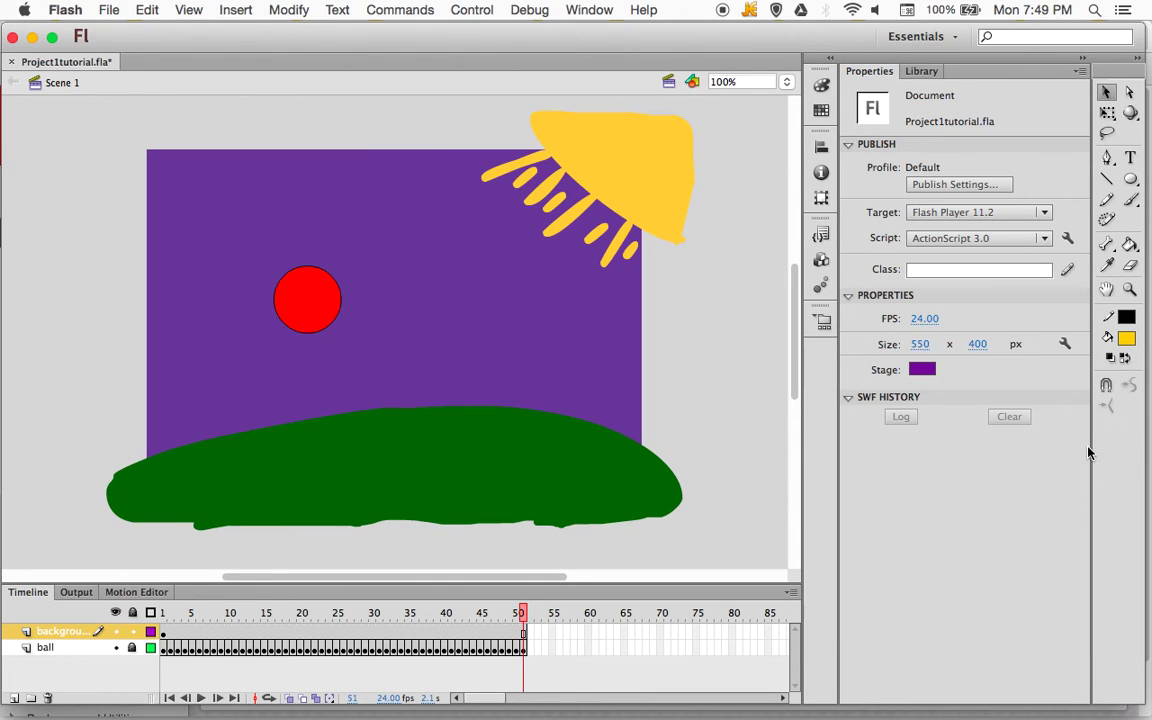
click(928, 370)
click(952, 460)
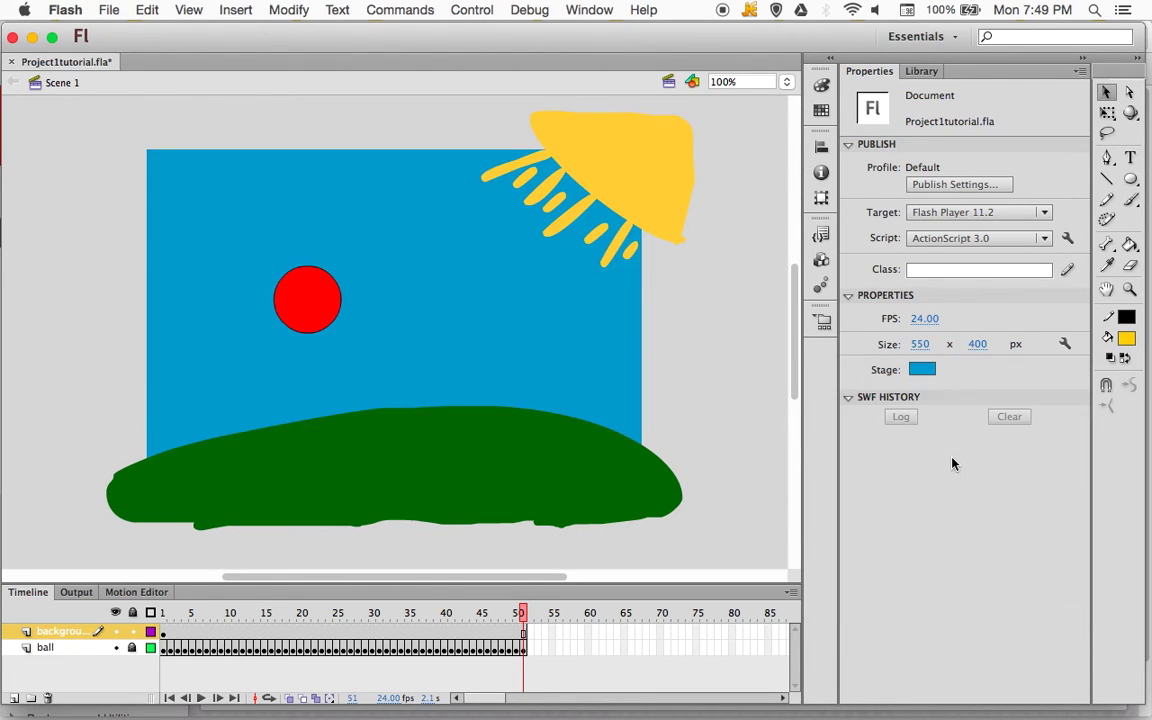
click(921, 370)
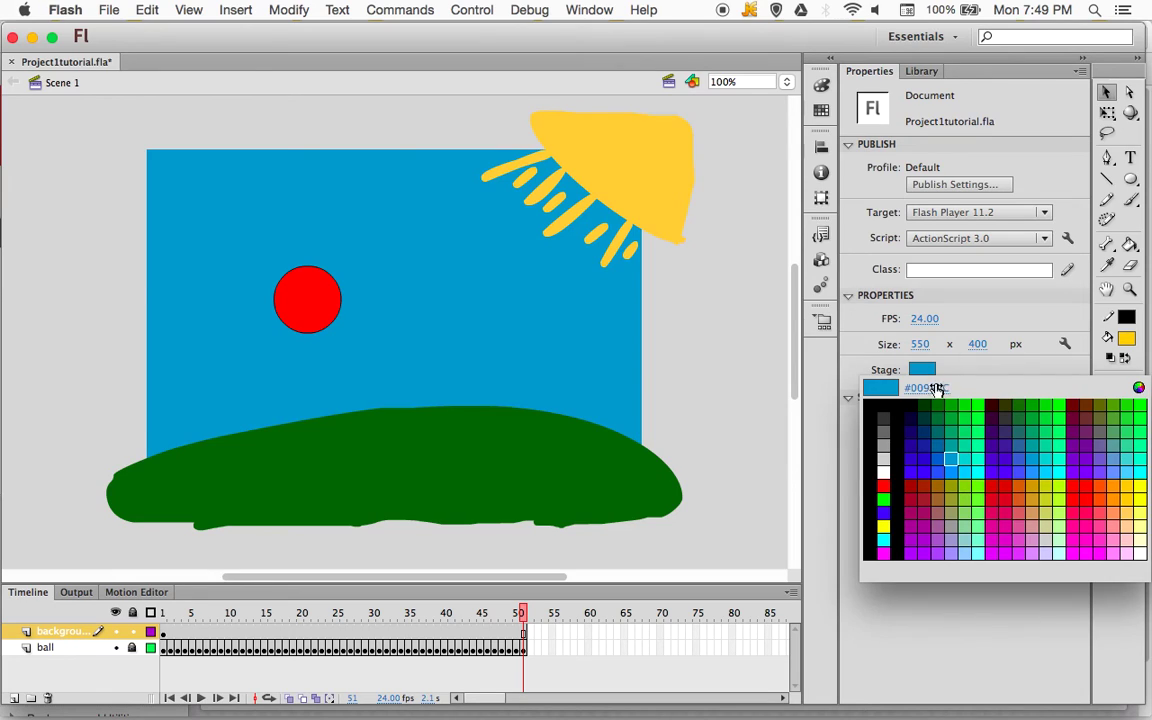
click(955, 457)
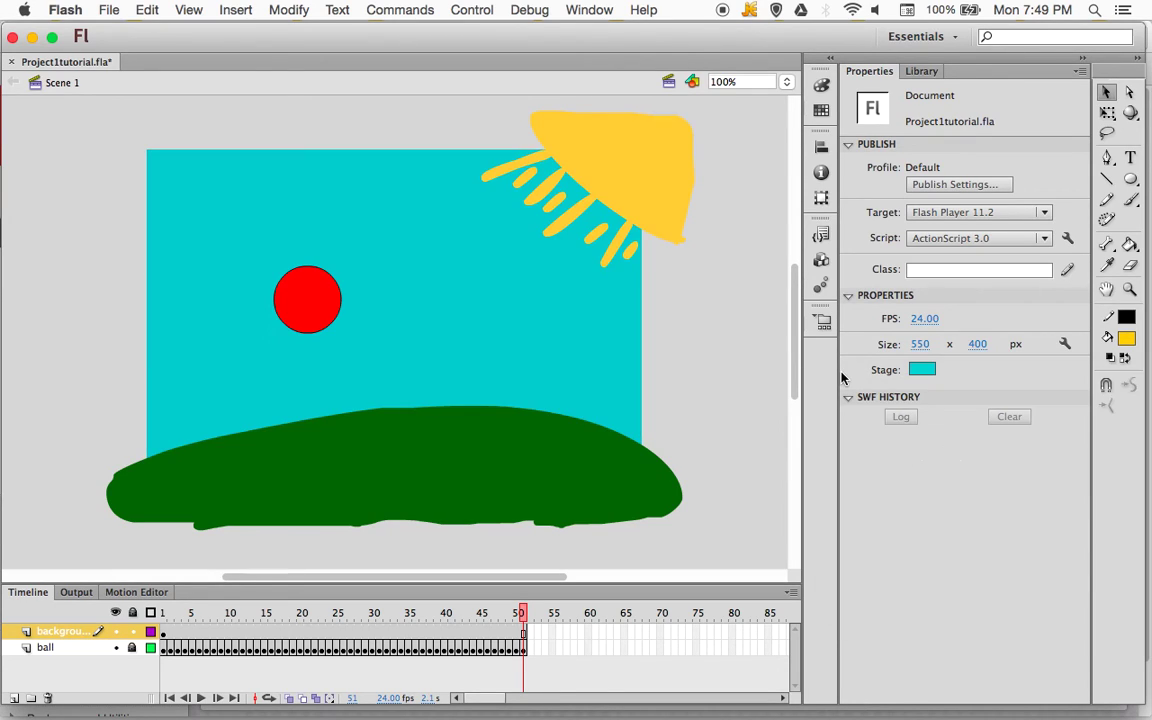
key(Return)
Step: Move the ball layer above the background layer in the Timeline and replay the animation twice
click(65, 651)
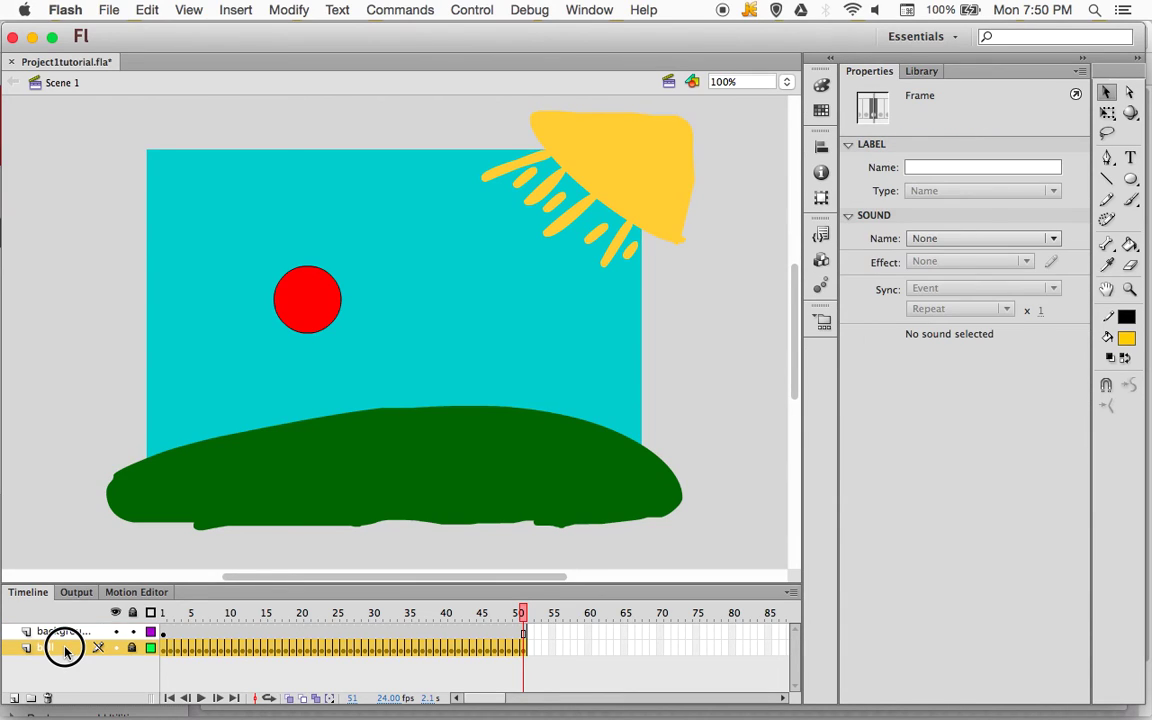
drag(65, 651, 82, 630)
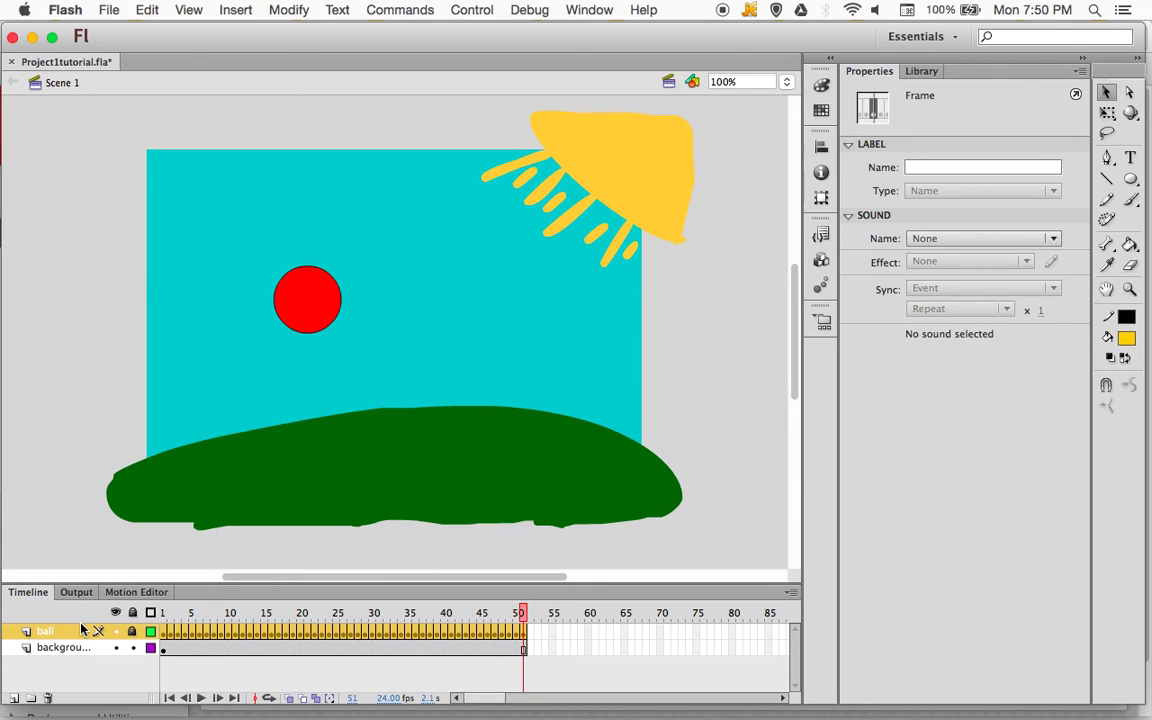
key(Return)
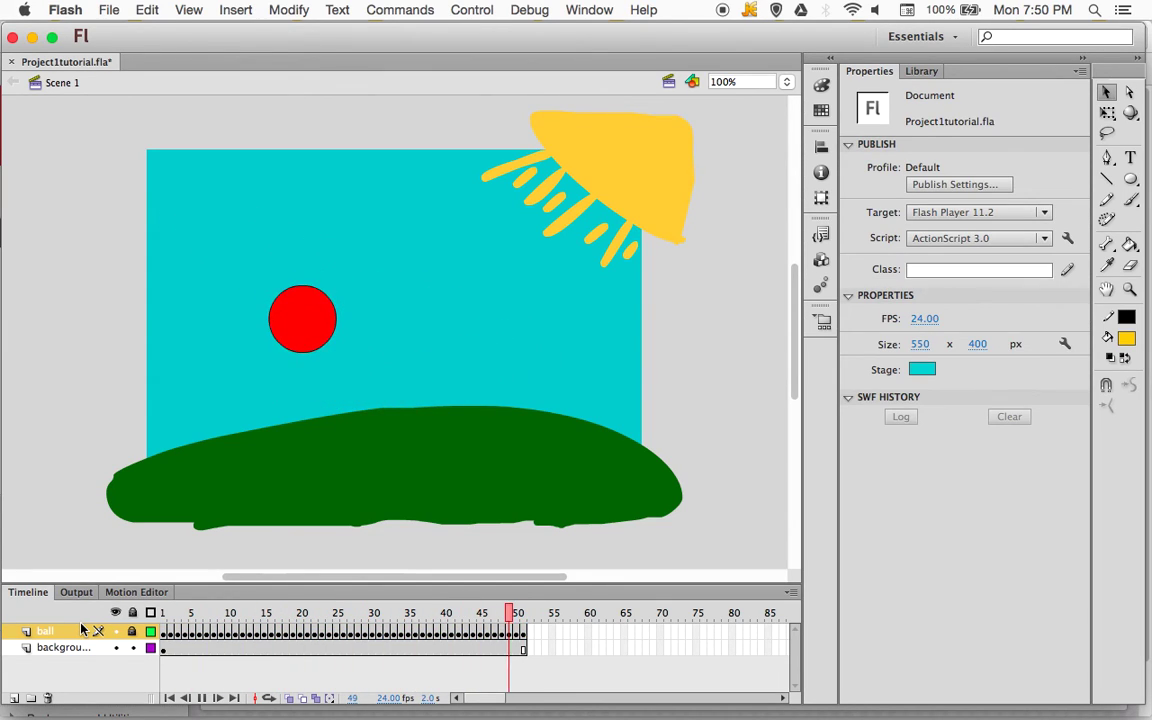
key(Return)
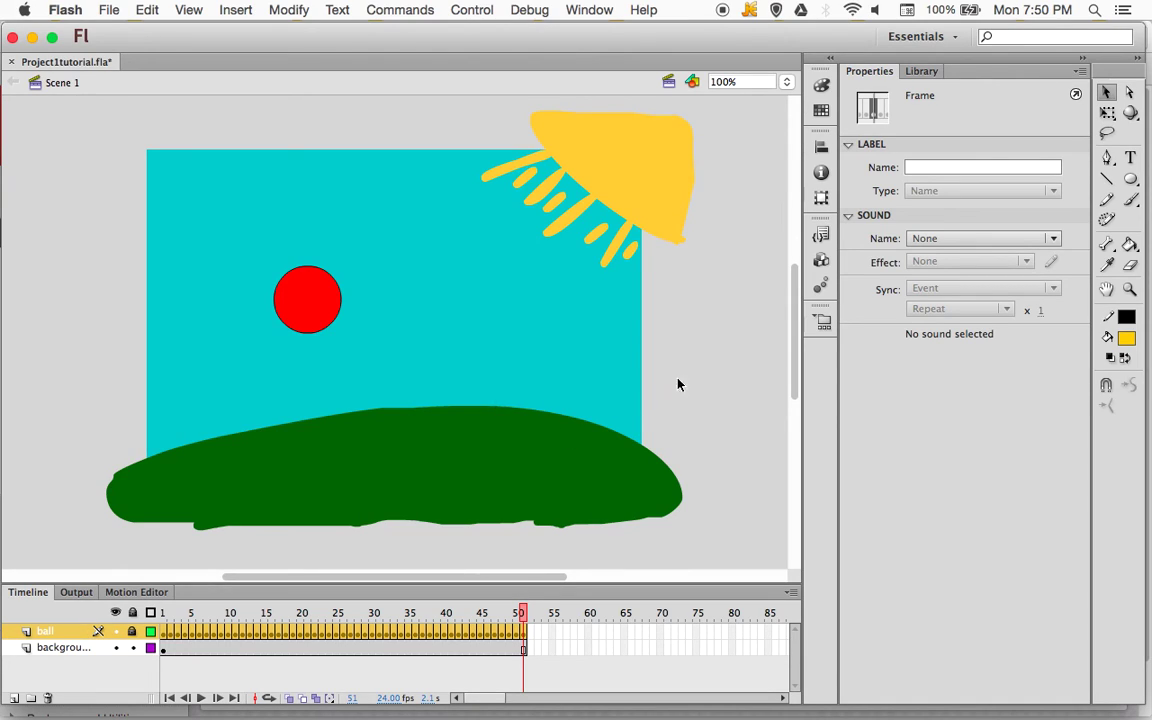
Step: Set the fill colour to orange #EF6230 for brush painting
click(1127, 340)
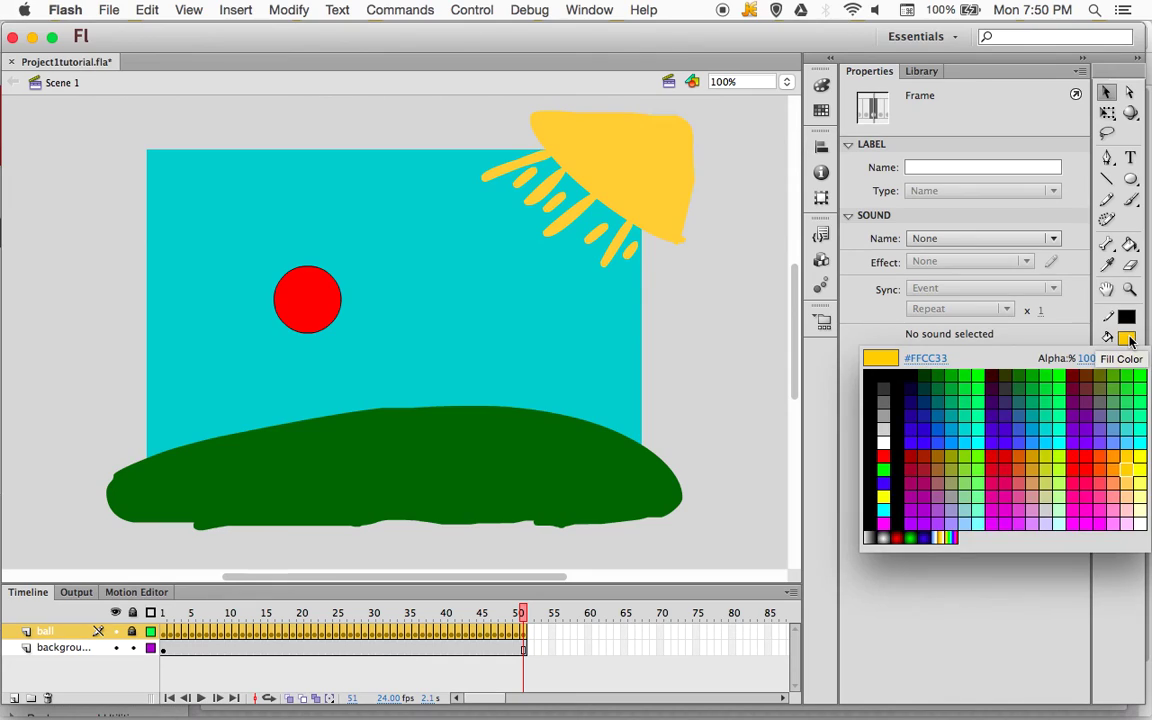
click(1103, 467)
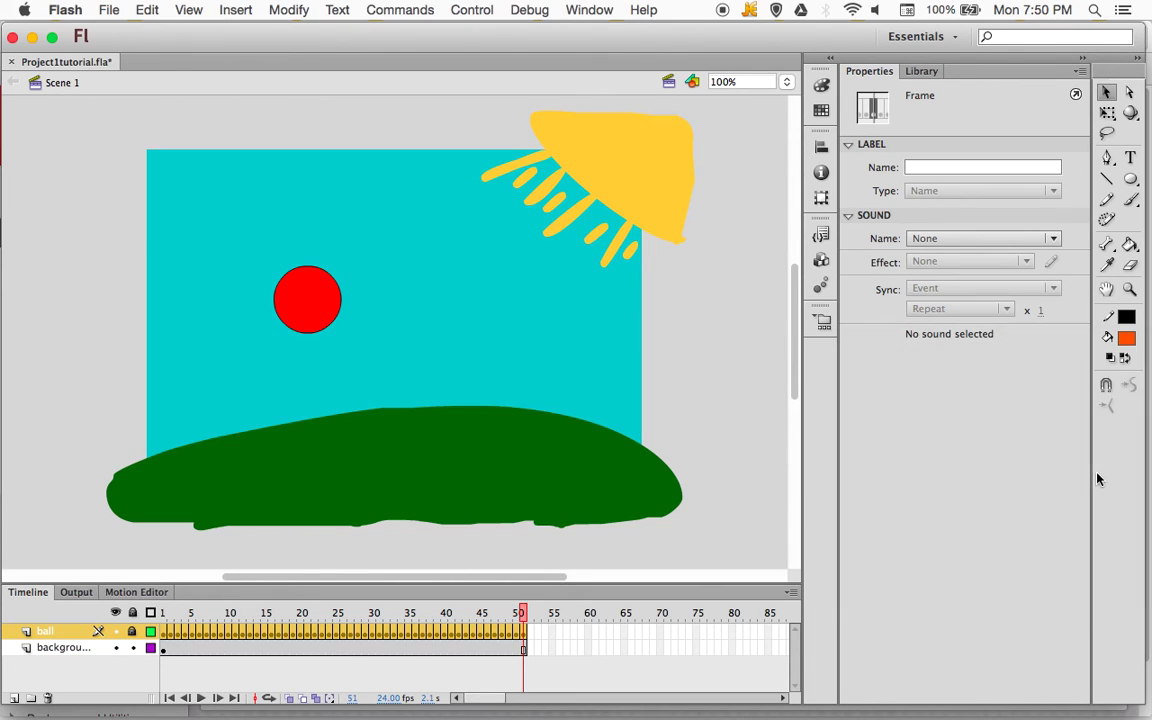
click(1131, 199)
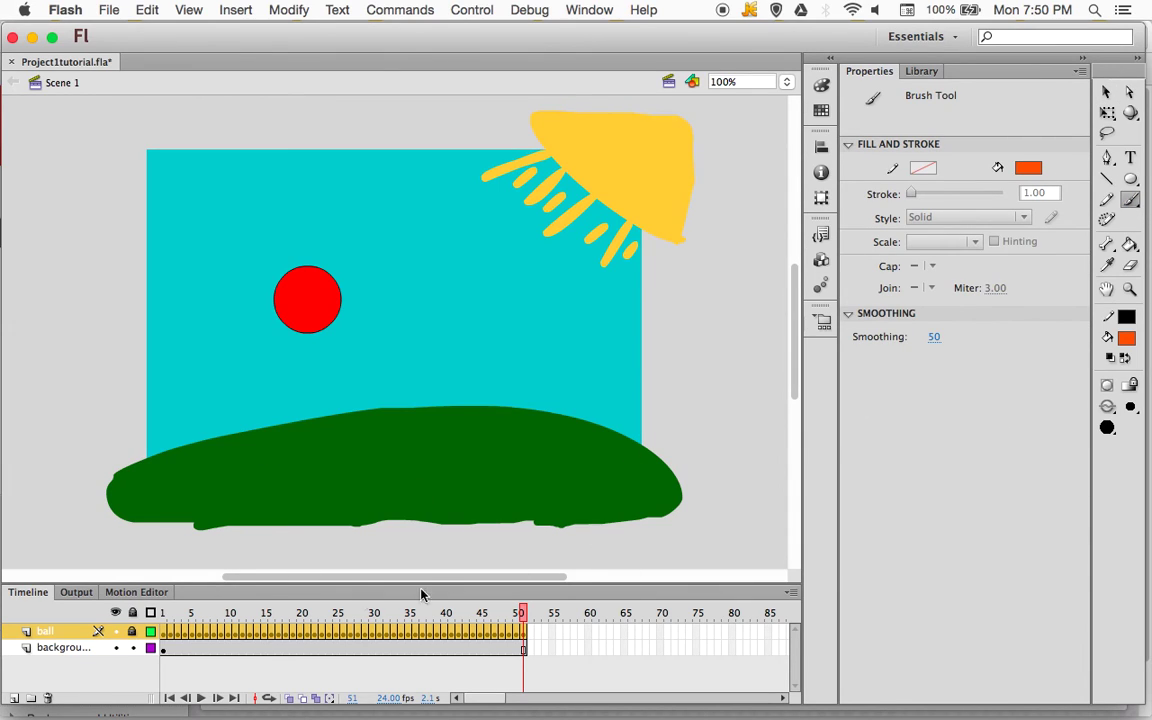
Step: On the background layer's frame 1, brush an orange hand-lettered name onto the hill's left side
click(164, 650)
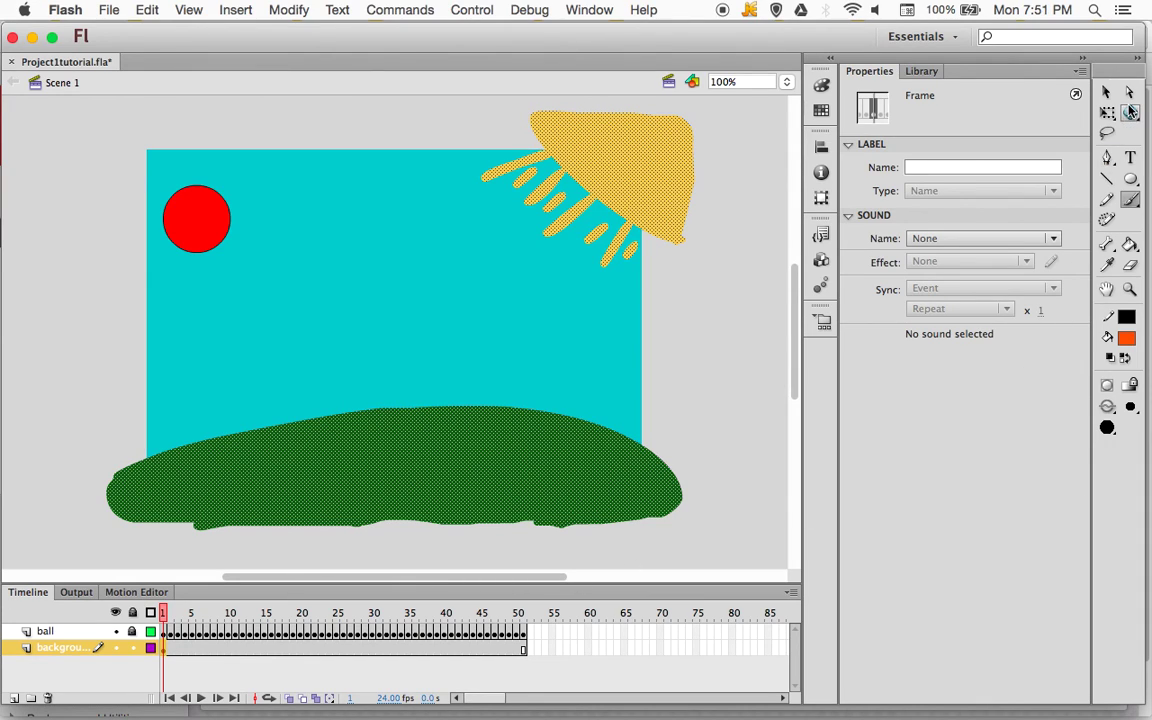
click(1108, 93)
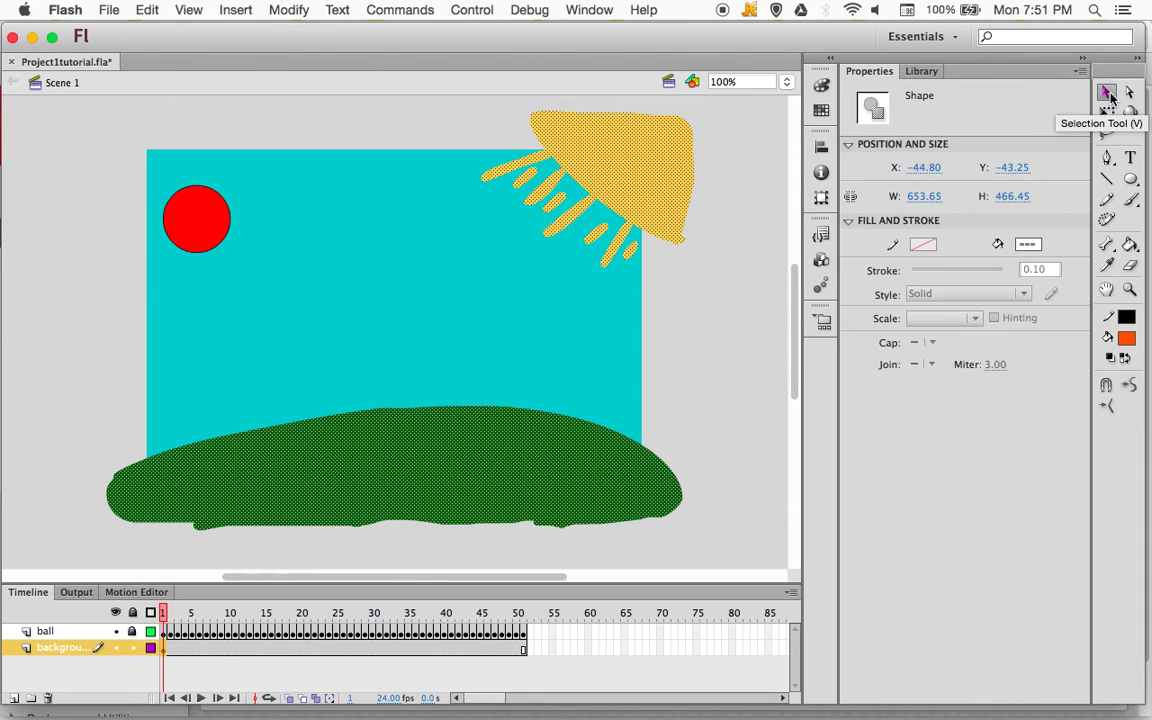
click(684, 319)
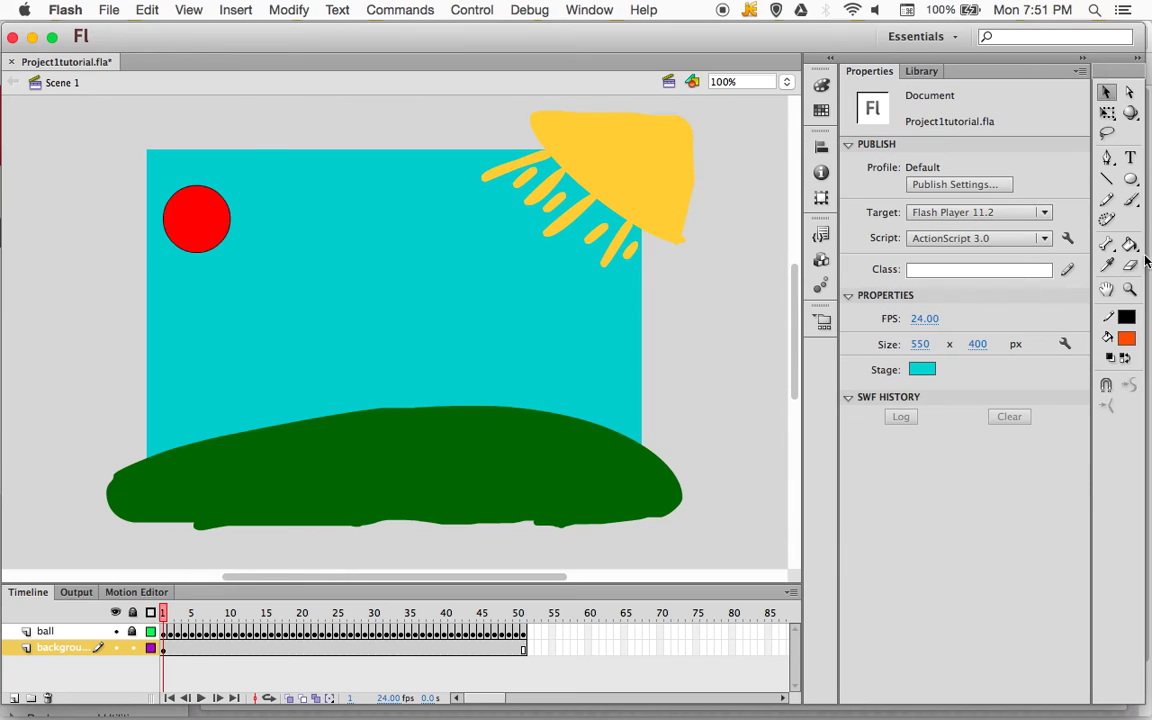
key(b)
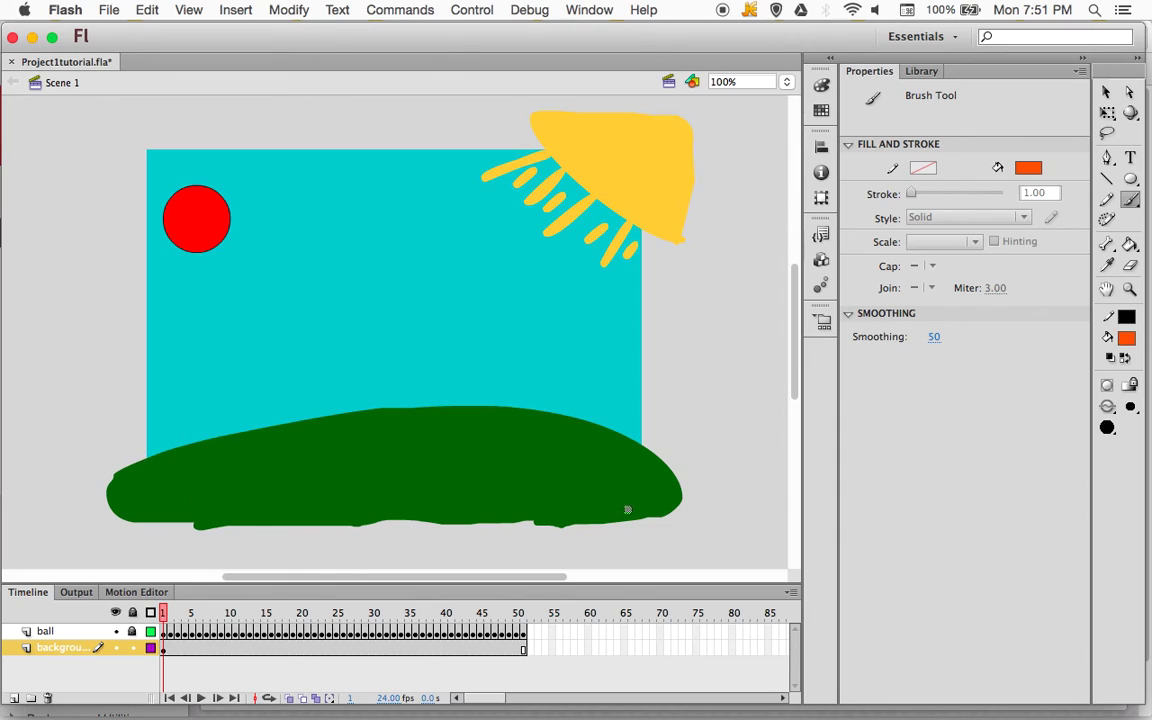
mouse_move(206, 456)
mouse_down()
mouse_move(239, 463)
mouse_move(228, 462)
mouse_move(250, 467)
mouse_move(257, 455)
mouse_move(278, 474)
mouse_move(247, 473)
mouse_move(292, 469)
mouse_move(299, 454)
mouse_move(289, 453)
mouse_move(313, 475)
mouse_up()
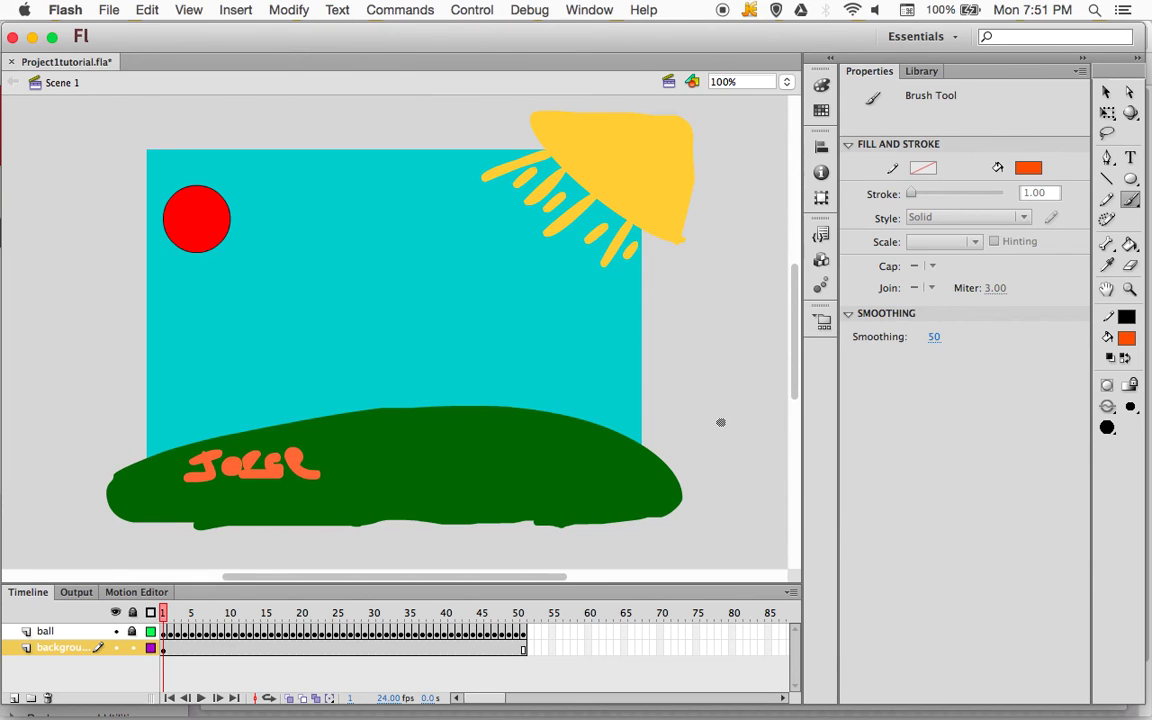
Step: Save Project1tutorial.fla from the File menu and play the animation
click(112, 12)
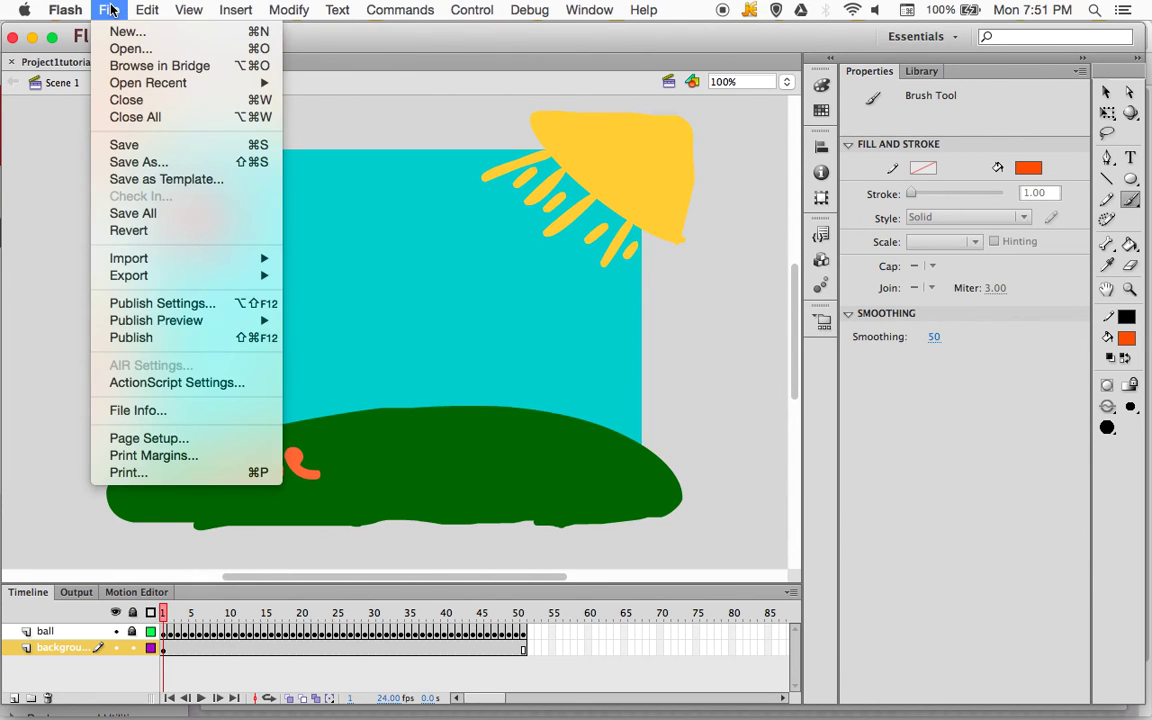
click(126, 147)
key(Return)
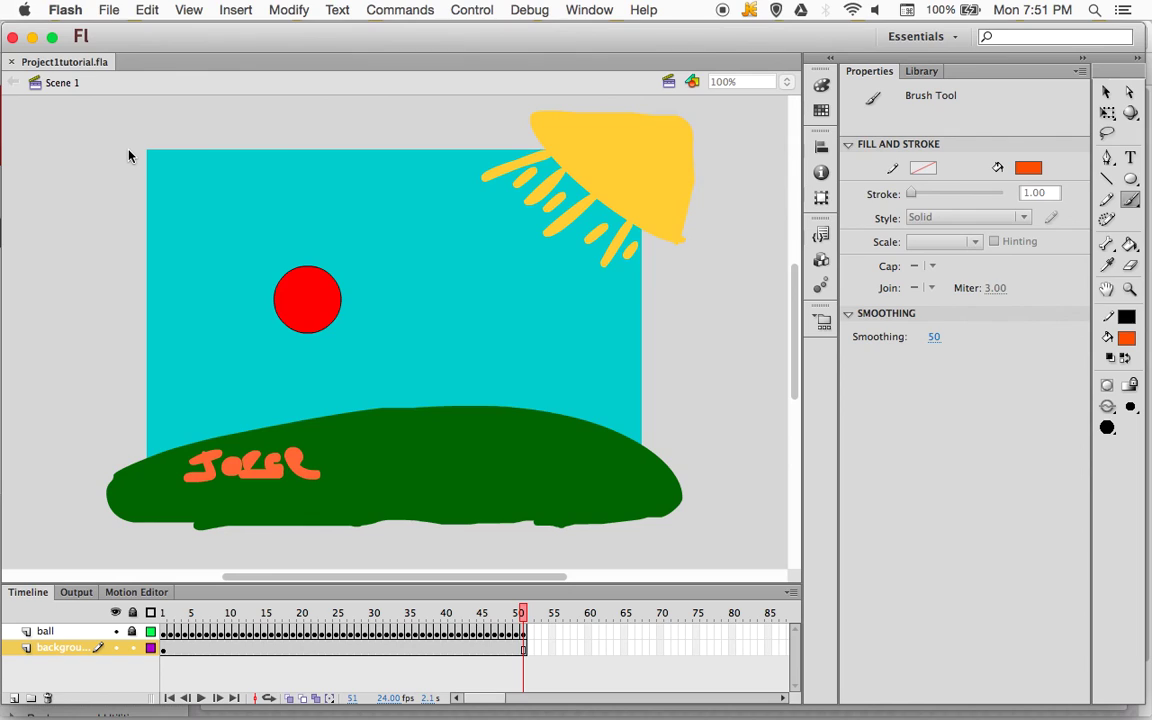
Step: Test the movie so Project1tutorial.swf plays in a preview window
key(super+Return)
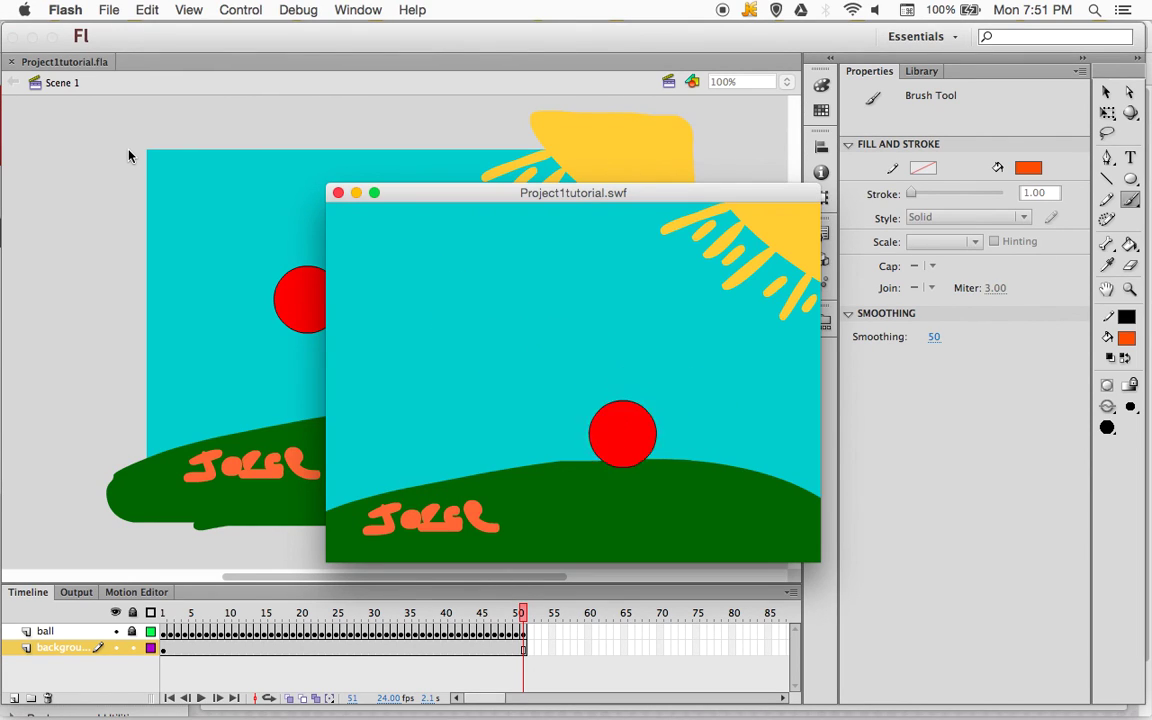